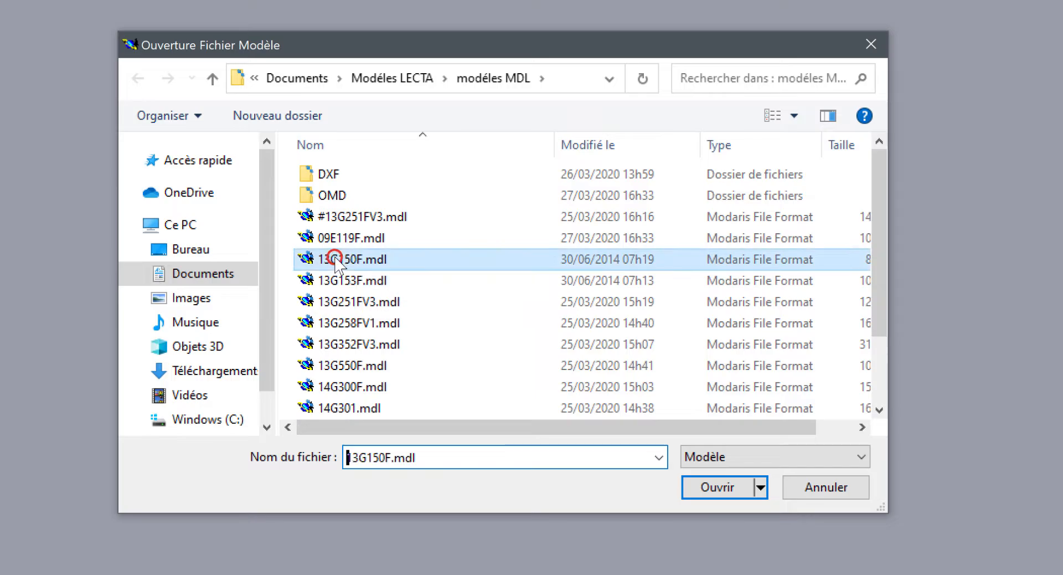
Step: Open the model 13G150F.mdl and display the piece article table of its variant
{"action": "left_click", "coordinate": [726, 487]}
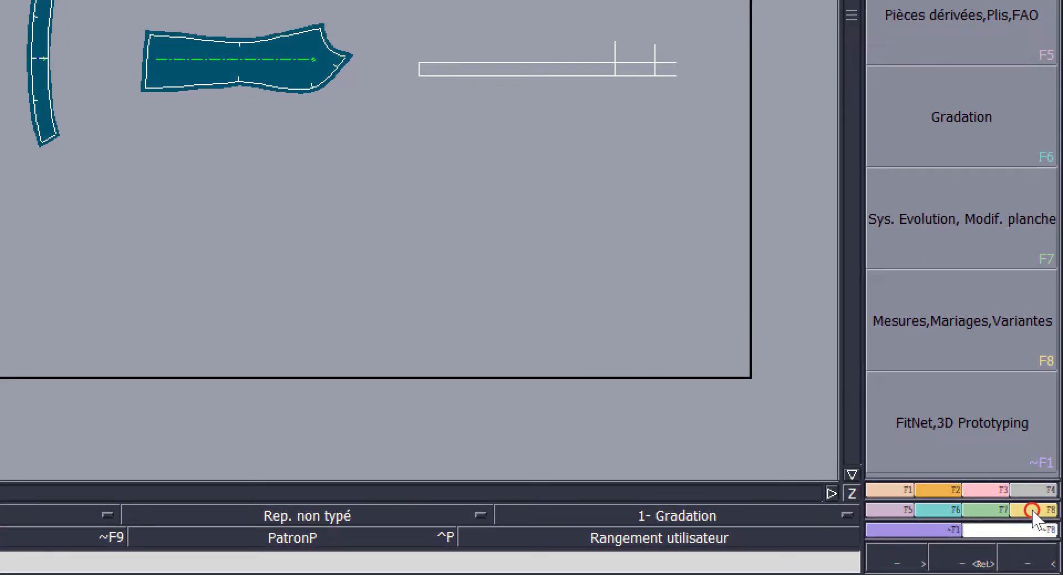
{"action": "left_click", "coordinate": [1047, 542]}
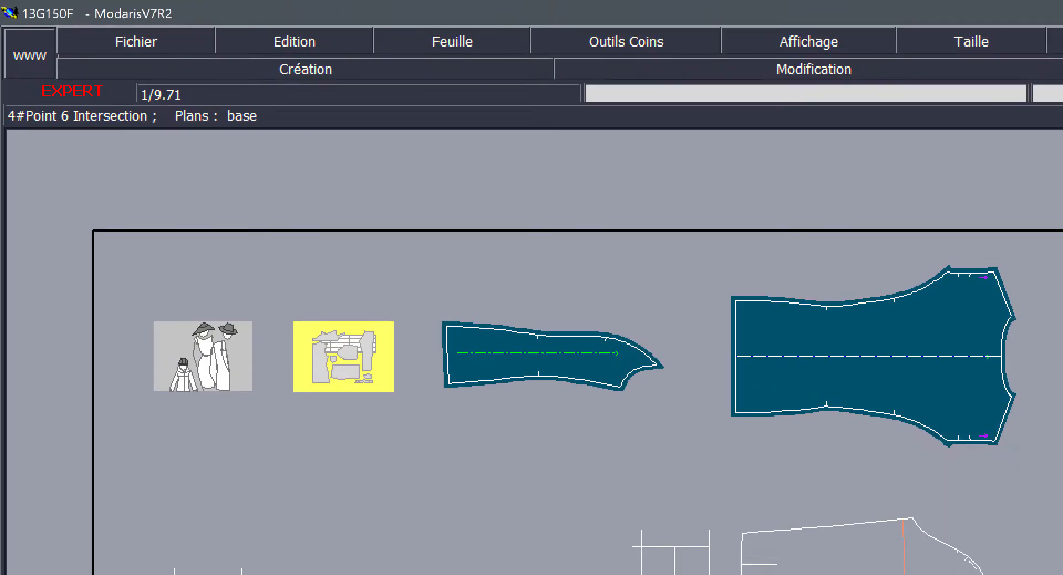
{"action": "left_click", "coordinate": [967, 376]}
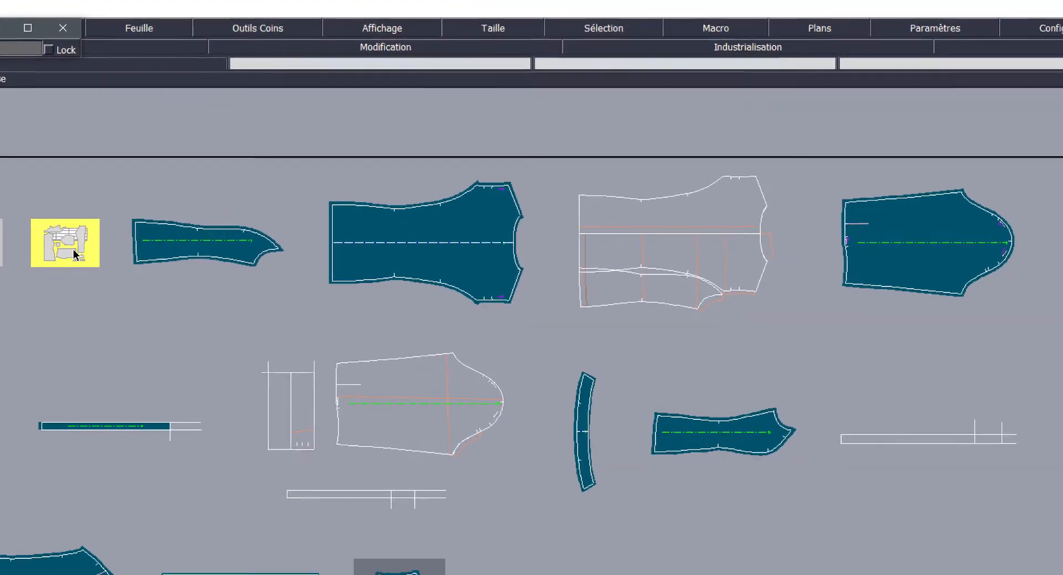
{"action": "left_click", "coordinate": [358, 366]}
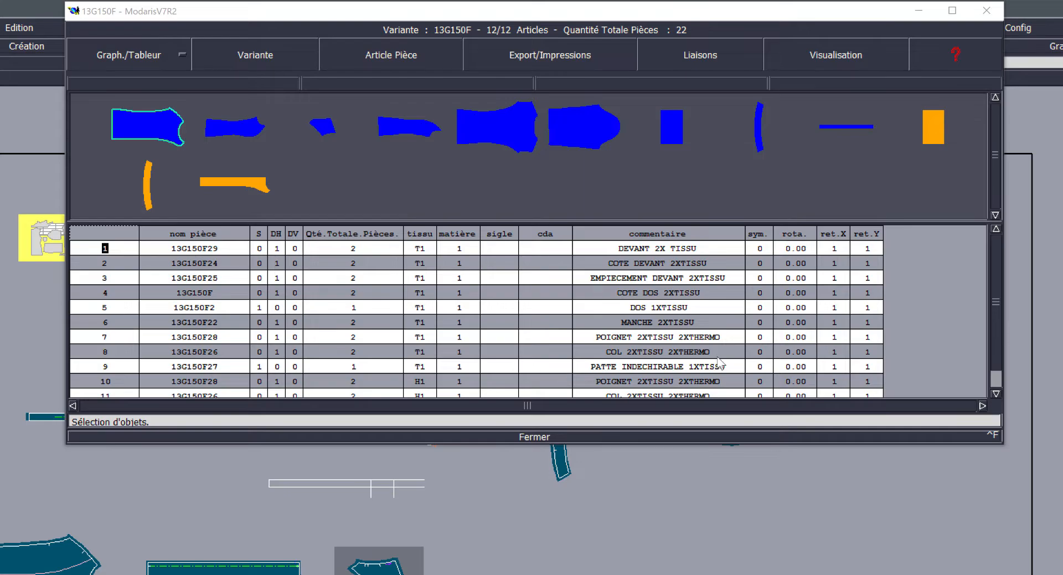
Step: Delete the last article, 13G150F23 (THERMO PAREMENTURE 2XTHERMO), from the variant table
{"action": "left_click", "coordinate": [995, 330]}
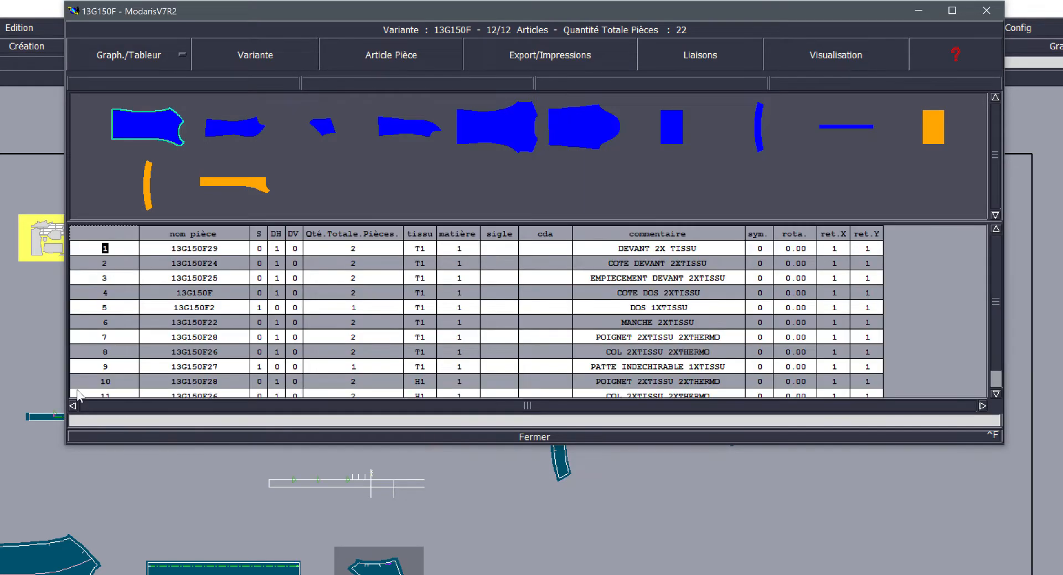
{"action": "left_click", "coordinate": [789, 443]}
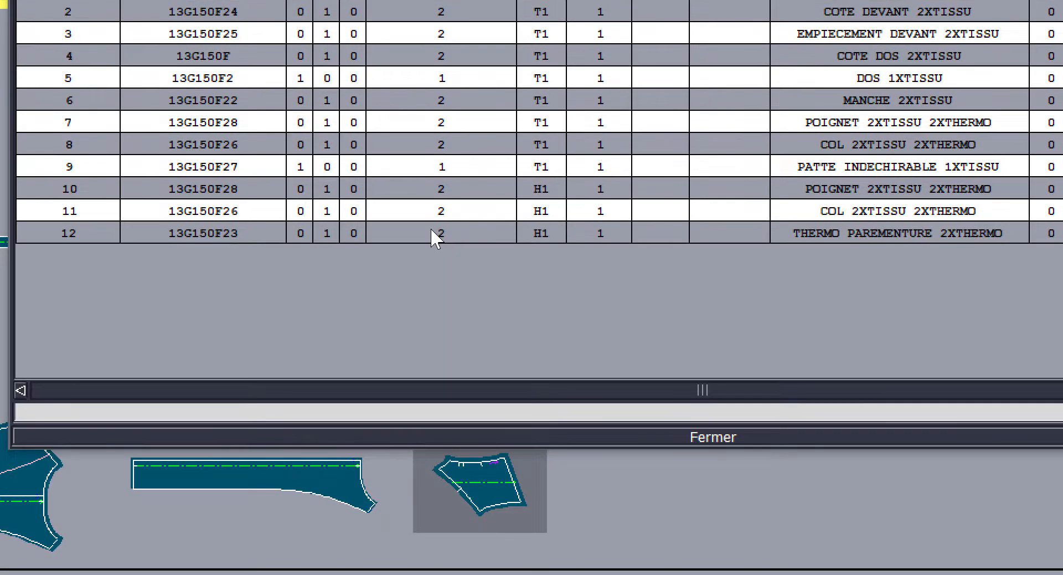
{"action": "left_click", "coordinate": [434, 232]}
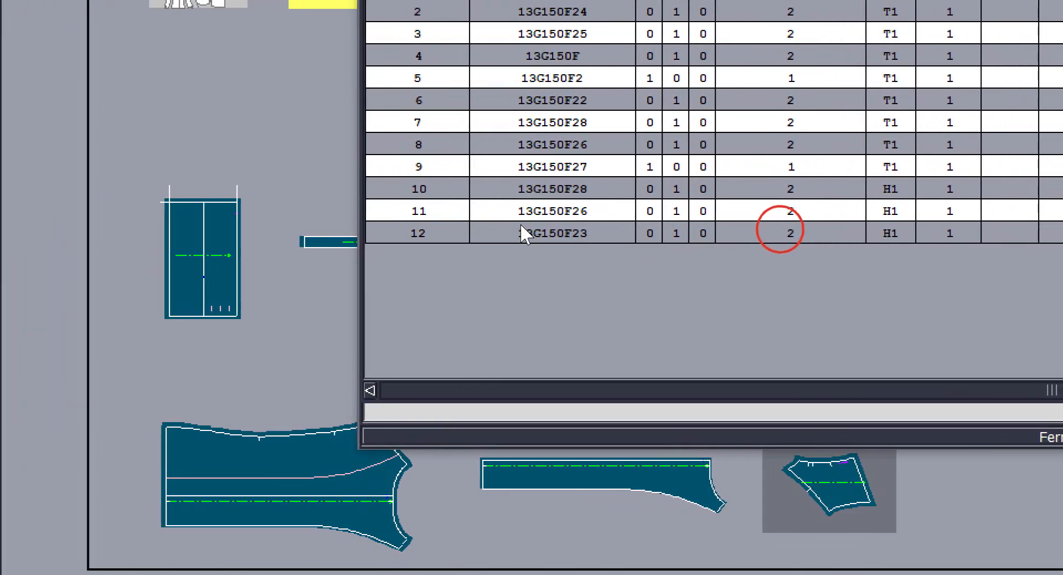
{"action": "left_click", "coordinate": [172, 232]}
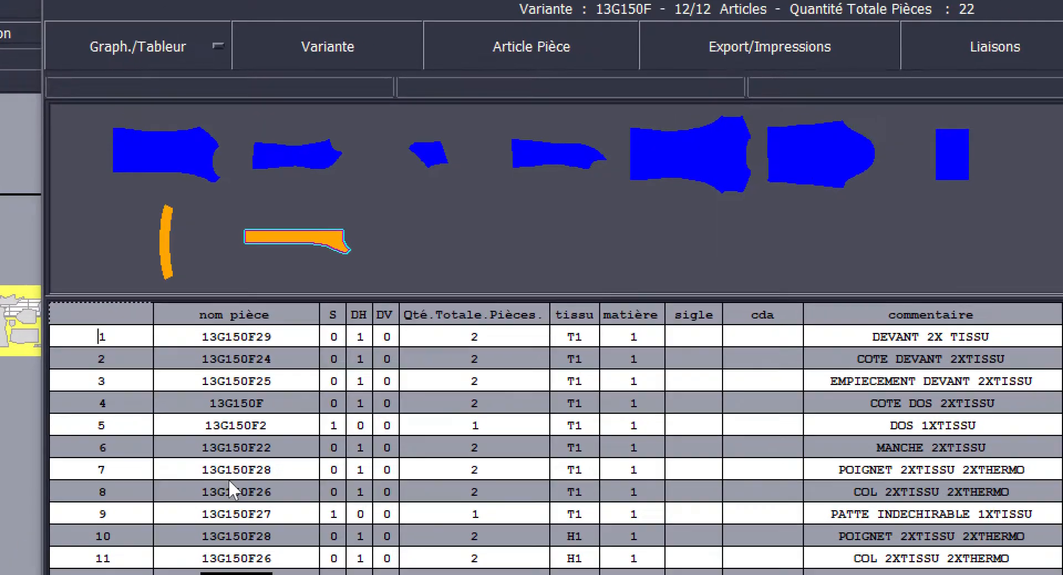
{"action": "left_click", "coordinate": [364, 48]}
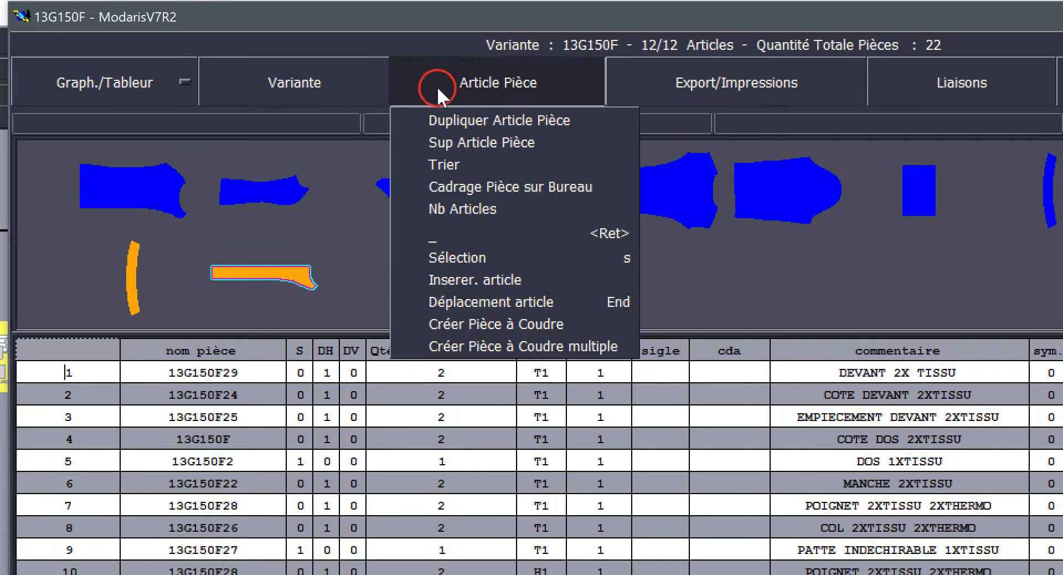
{"action": "left_click", "coordinate": [465, 139]}
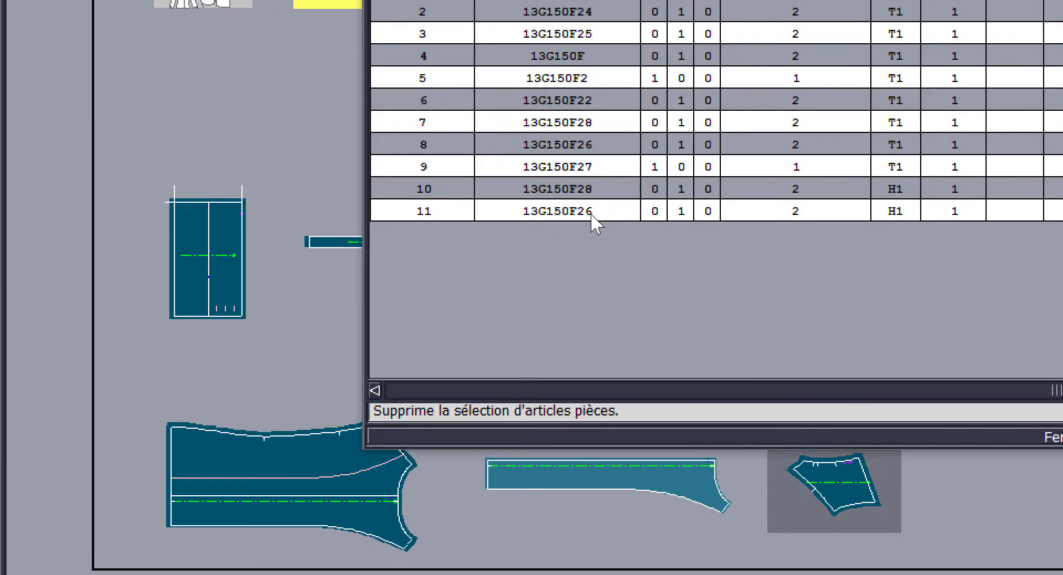
Step: Delete the two remaining H1 fabric articles, 13G150F26 (collar) and 13G150F28 (cuff), from the variant and close its table
{"action": "left_click", "coordinate": [591, 212]}
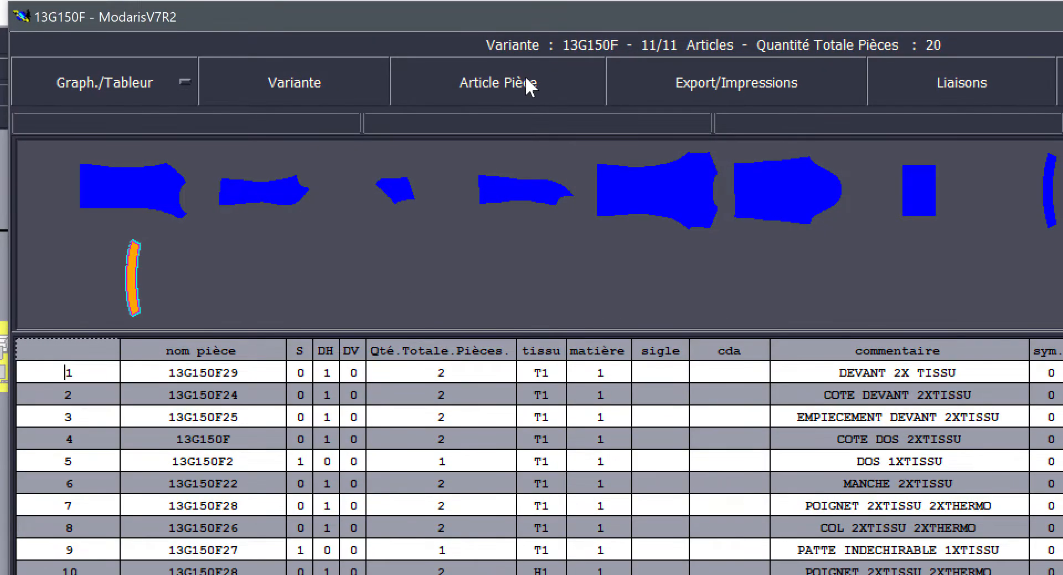
{"action": "left_click", "coordinate": [524, 82]}
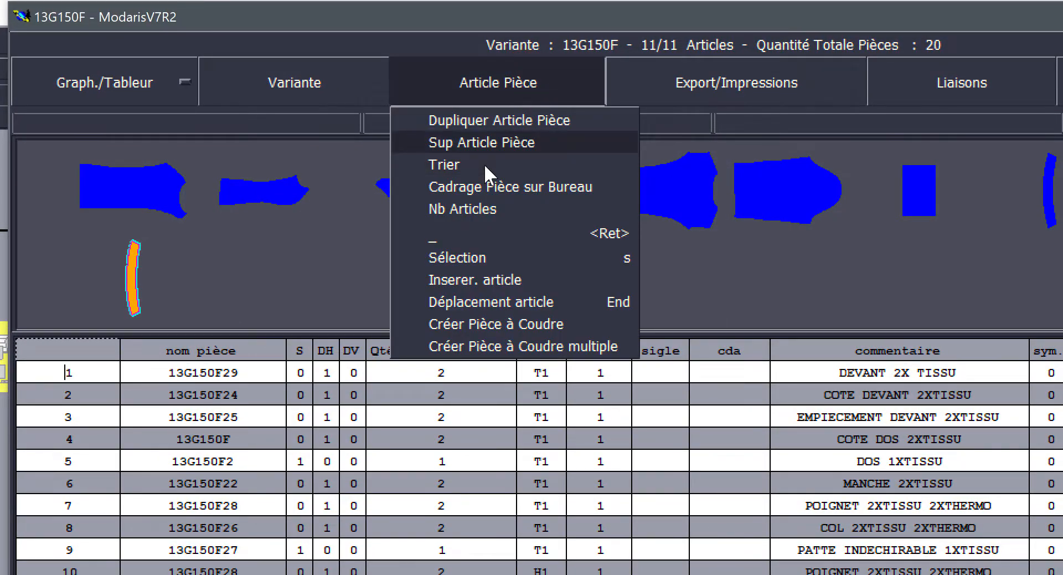
{"action": "left_click", "coordinate": [469, 142]}
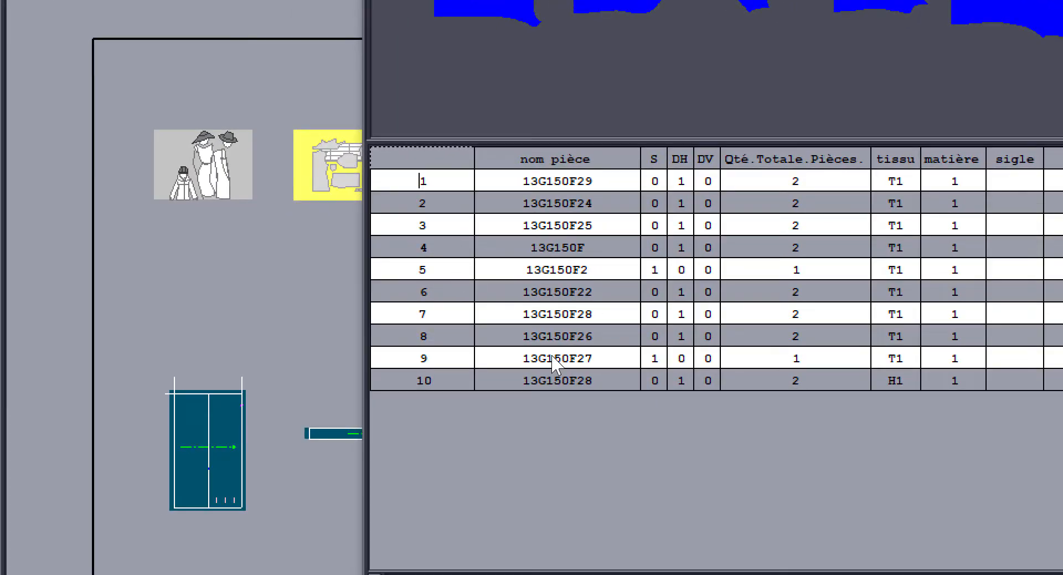
{"action": "double_click", "coordinate": [391, 457]}
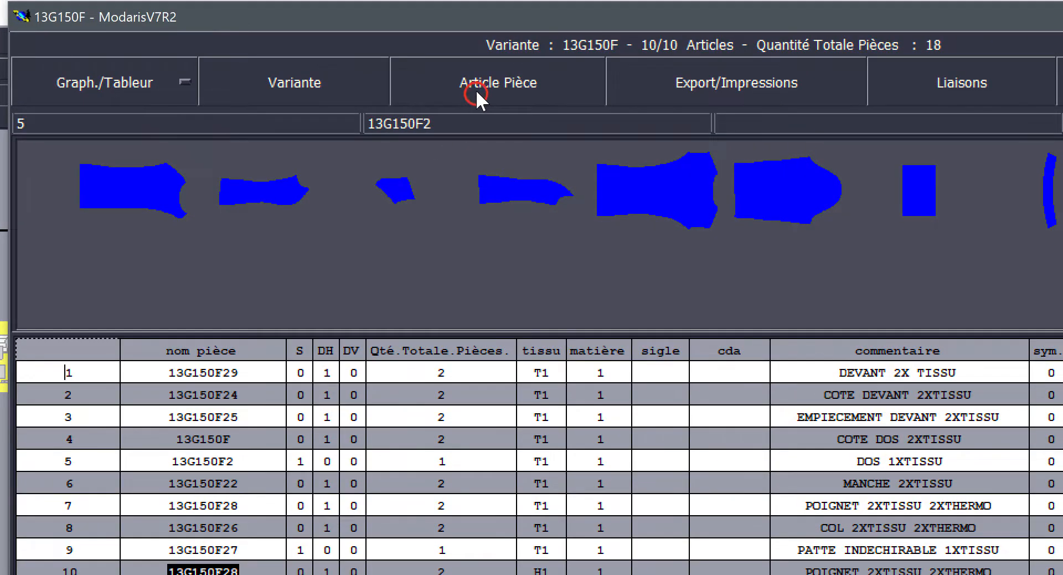
{"action": "left_click", "coordinate": [476, 88]}
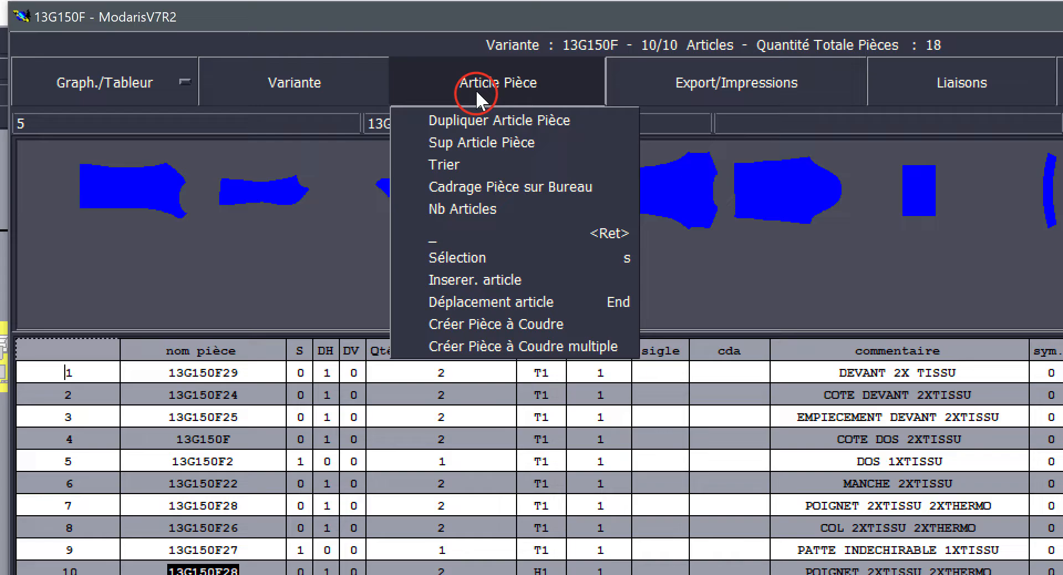
{"action": "left_click", "coordinate": [468, 144]}
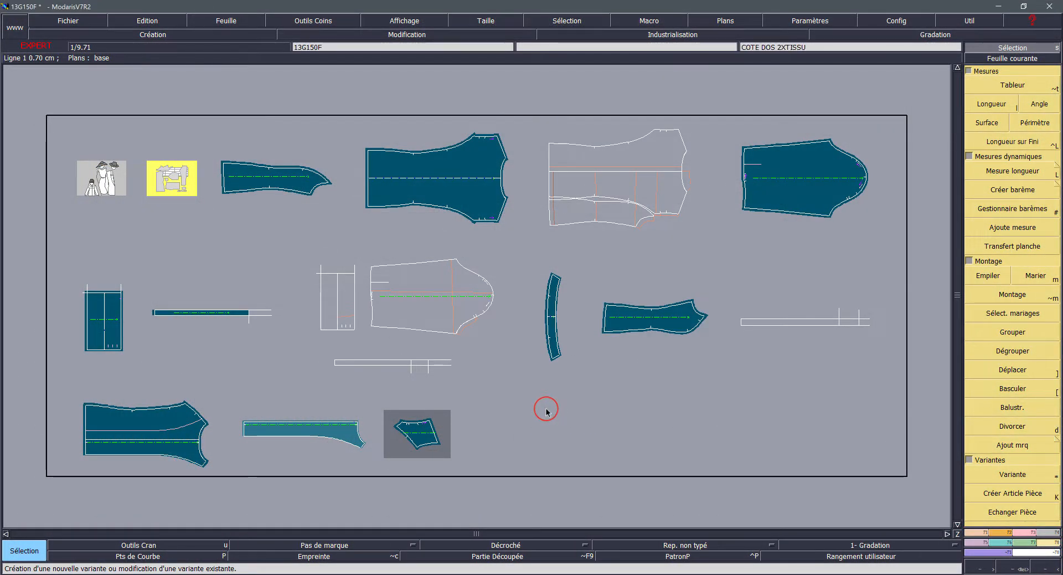
Step: Start a model export and expand the AAMA format folder to show its aliases
{"action": "left_click", "coordinate": [78, 22]}
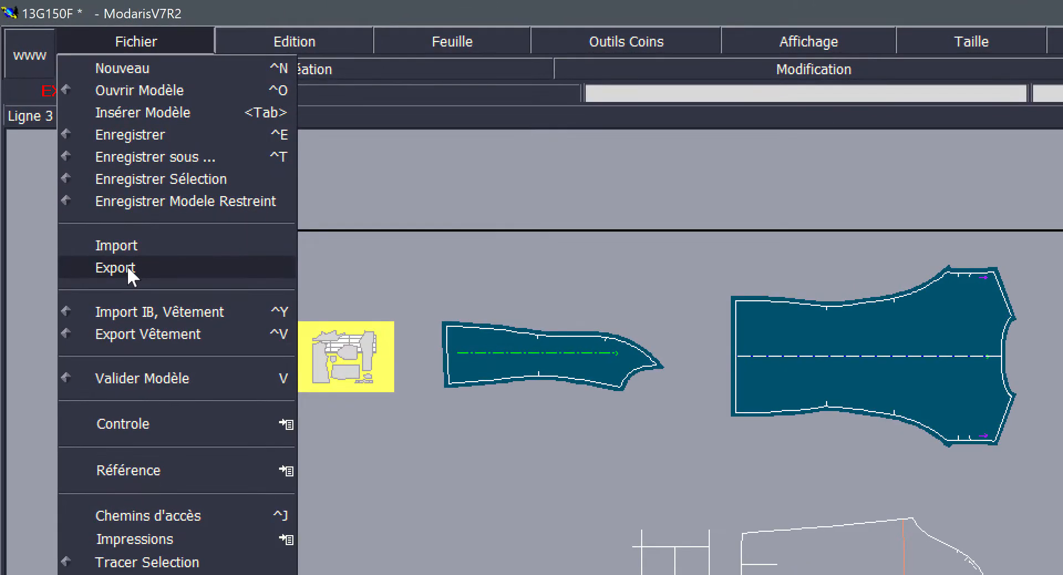
{"action": "left_click", "coordinate": [127, 268]}
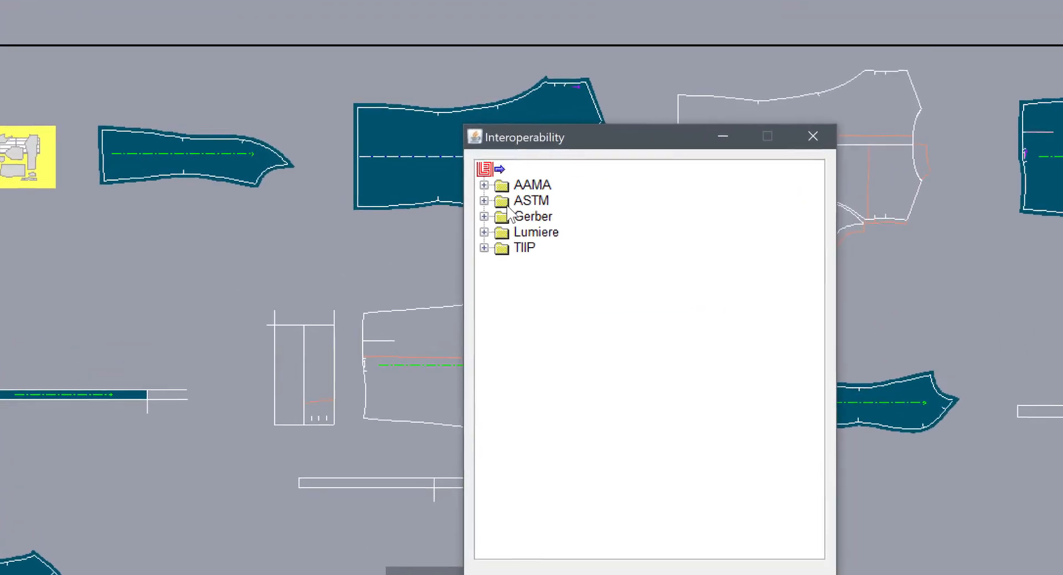
{"action": "left_click", "coordinate": [421, 164]}
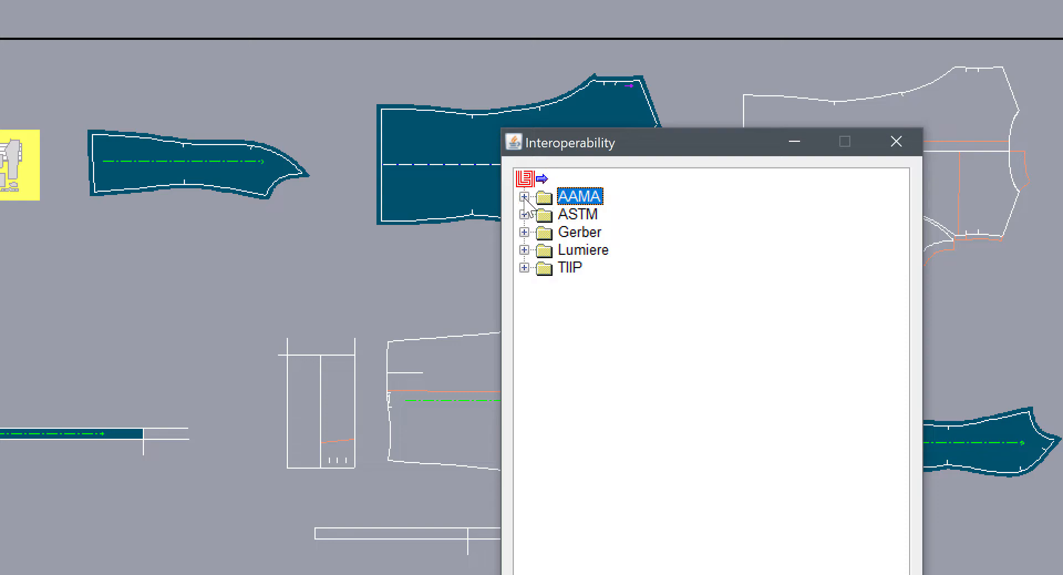
{"action": "left_click", "coordinate": [523, 197]}
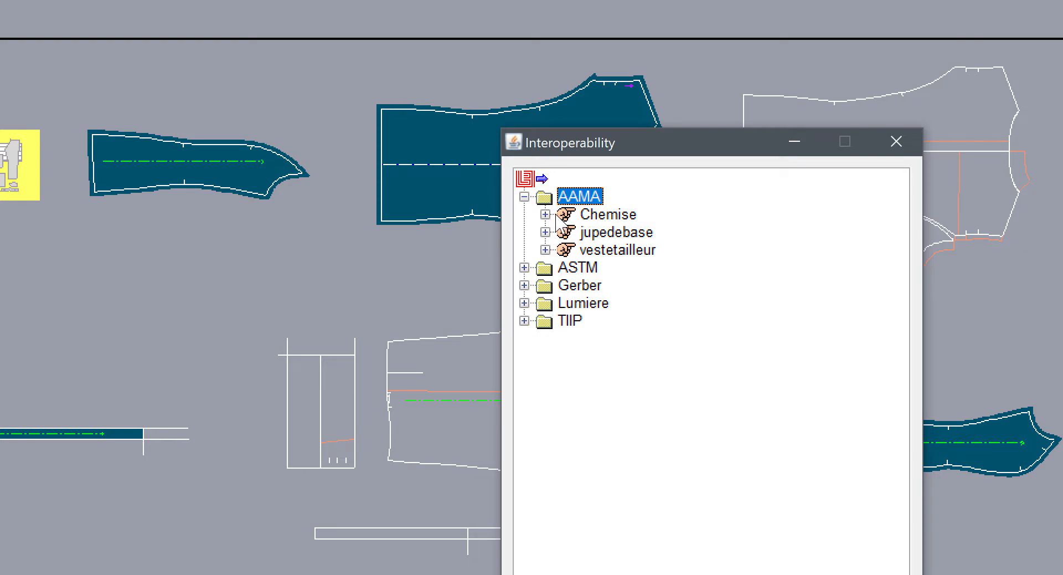
{"action": "left_click", "coordinate": [595, 217]}
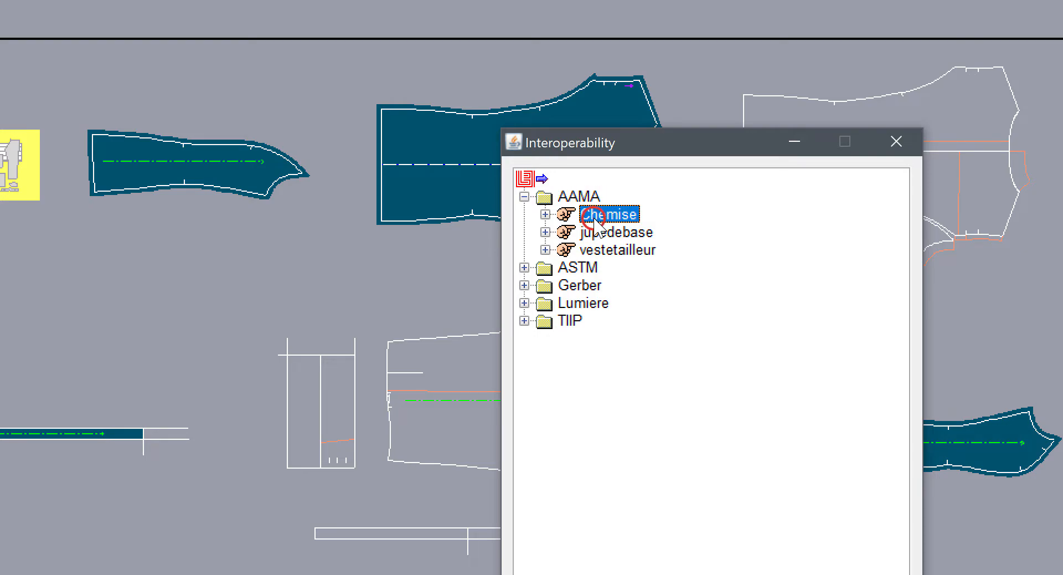
{"action": "left_click", "coordinate": [545, 201]}
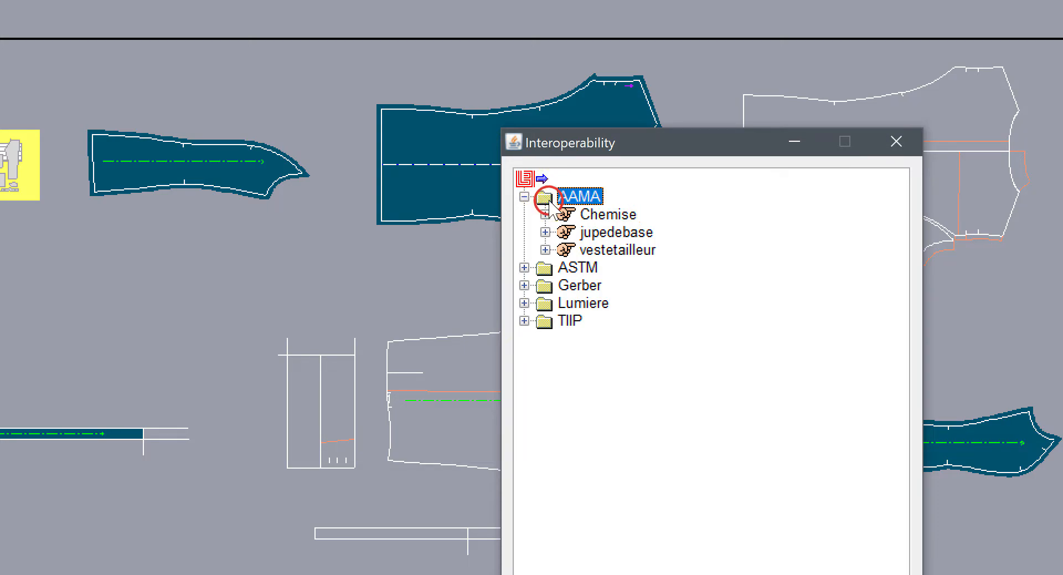
Step: Start a new alias in the AAMA folder and name it 13G150F
{"action": "right_click", "coordinate": [545, 200]}
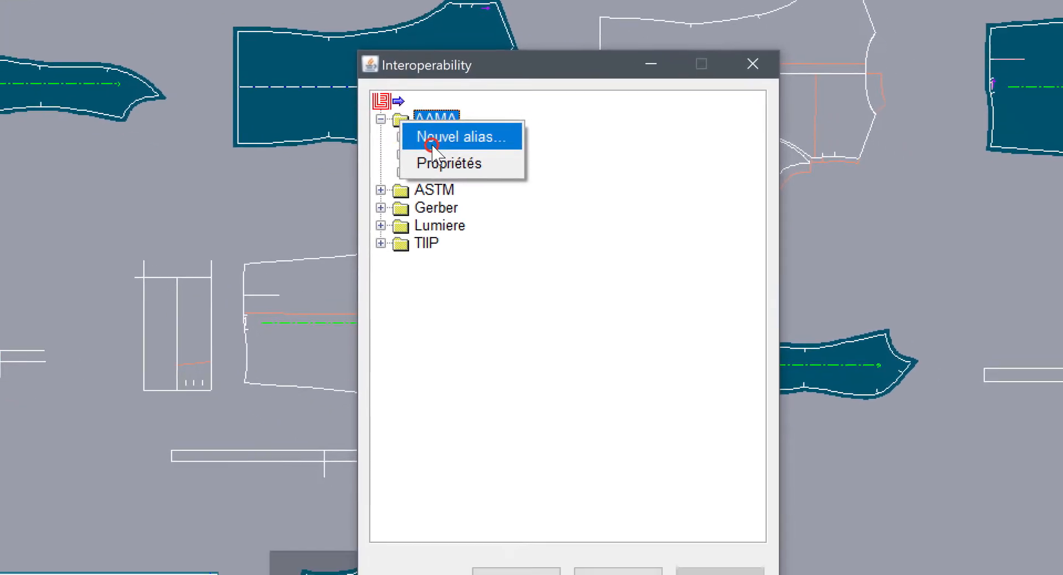
{"action": "left_click", "coordinate": [577, 221]}
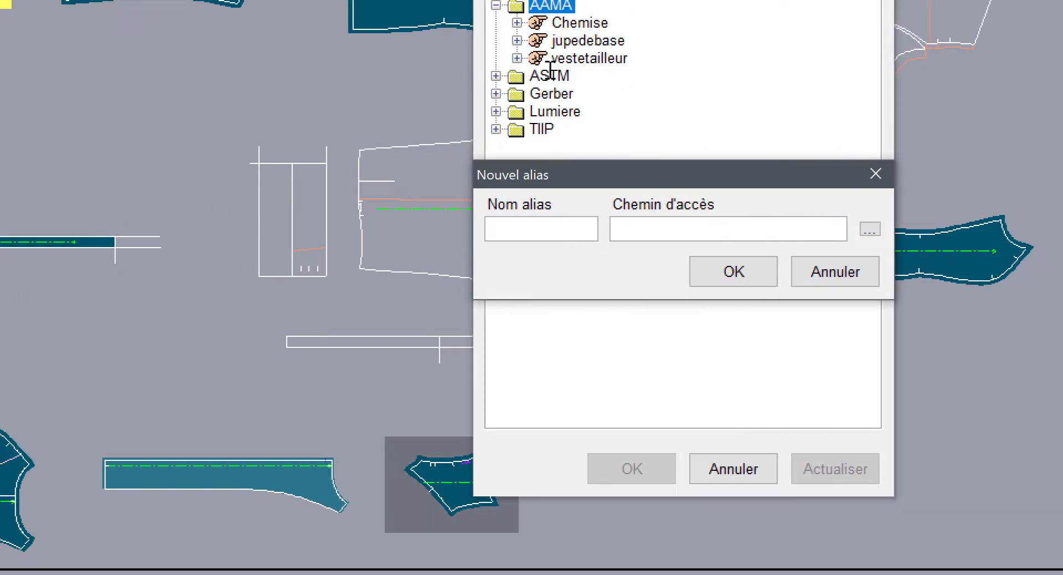
{"action": "left_click", "coordinate": [222, 230]}
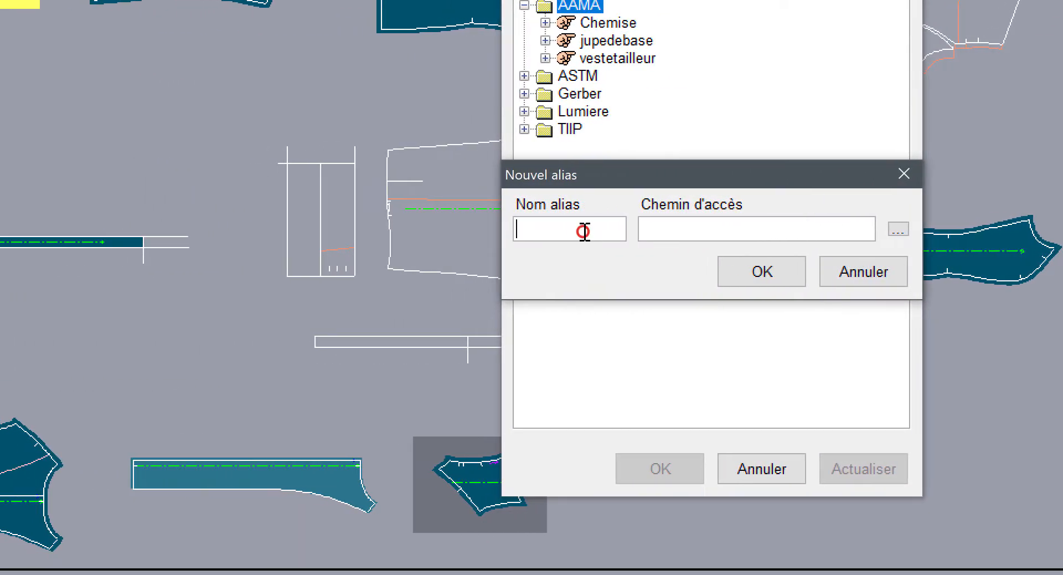
{"action": "type", "text": "13G150F"}
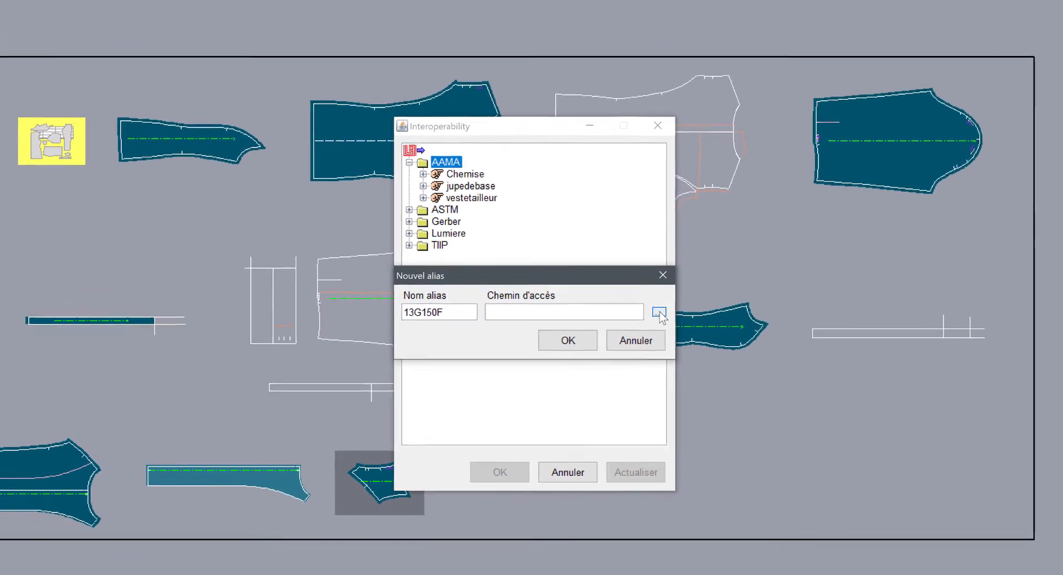
Step: Set the new alias's access path to the Documents\Modéles LECTA\modéles MDL folder and create the alias
{"action": "left_click", "coordinate": [897, 229]}
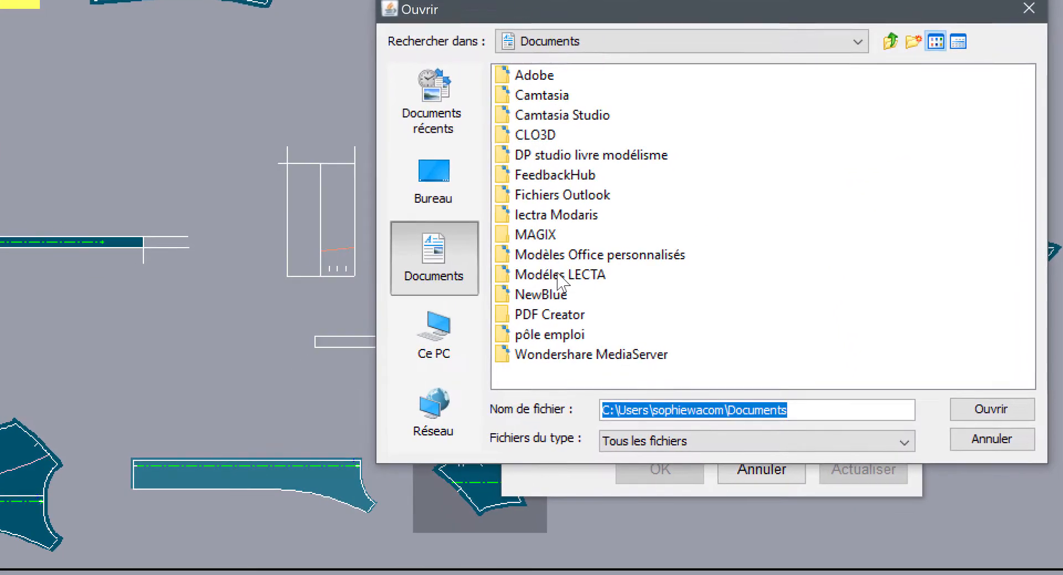
{"action": "double_click", "coordinate": [429, 342]}
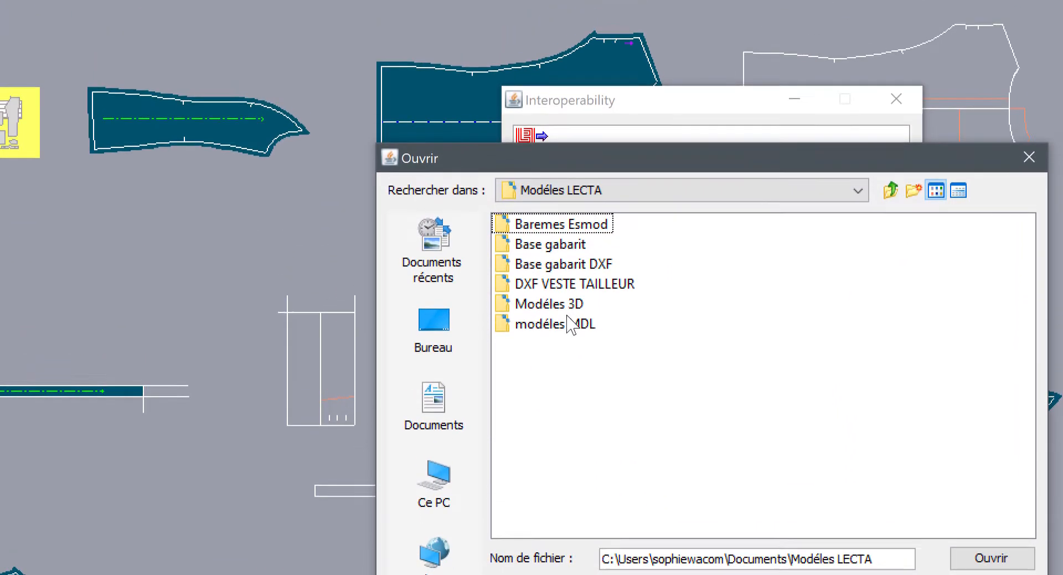
{"action": "double_click", "coordinate": [559, 324]}
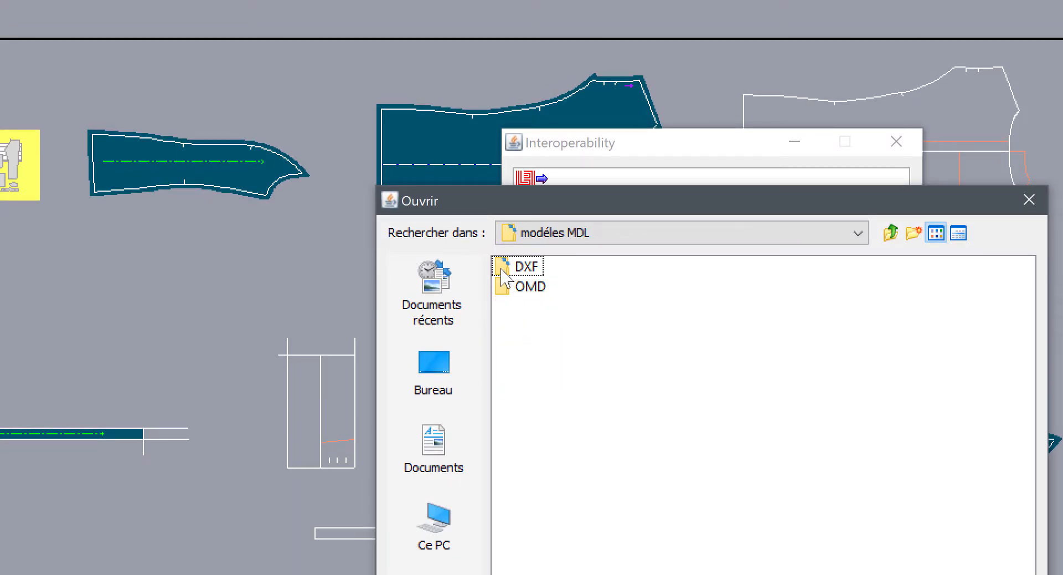
{"action": "double_click", "coordinate": [501, 271]}
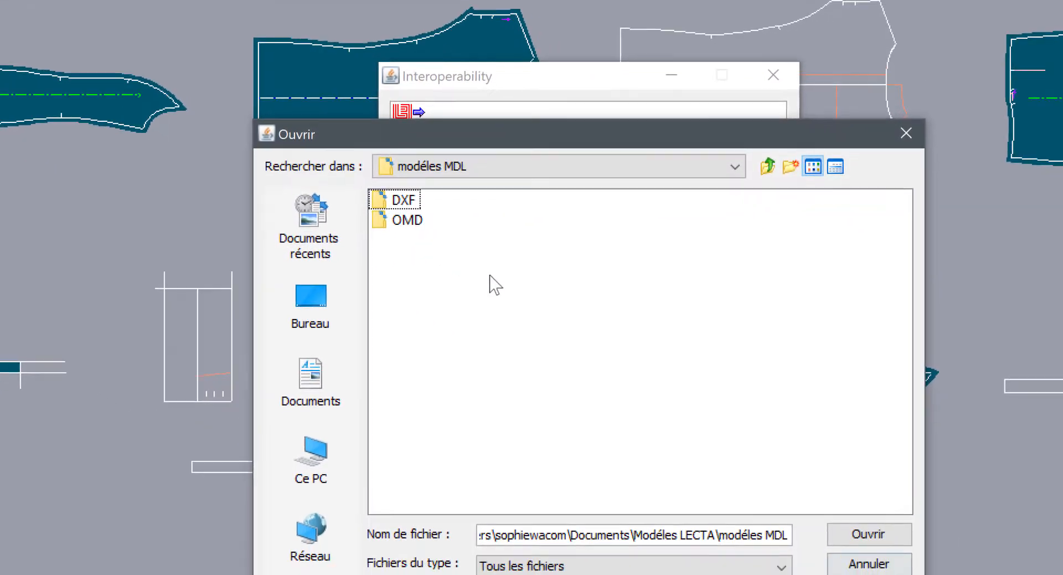
{"action": "left_click", "coordinate": [869, 531]}
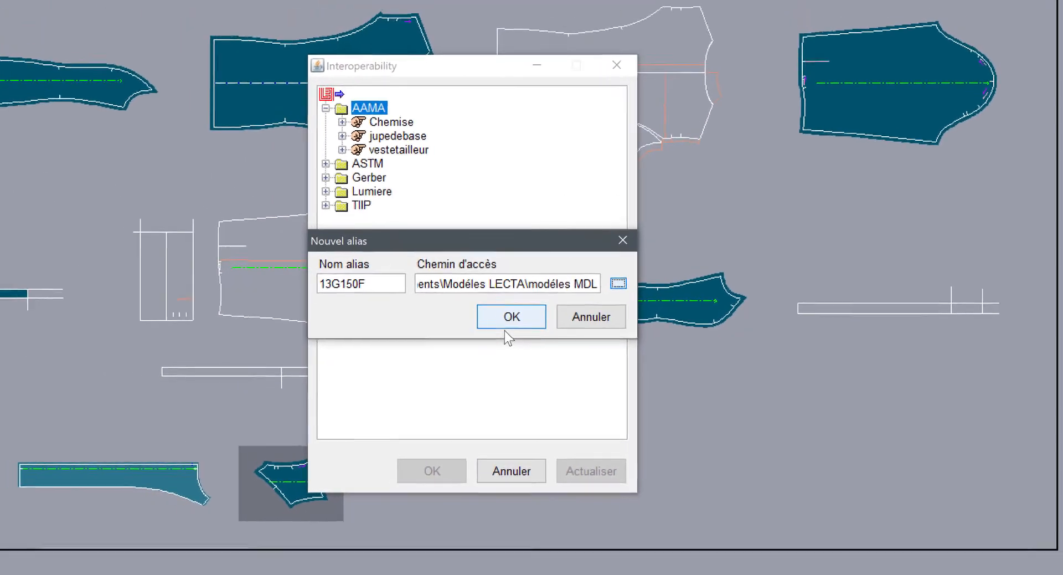
{"action": "left_click", "coordinate": [400, 269]}
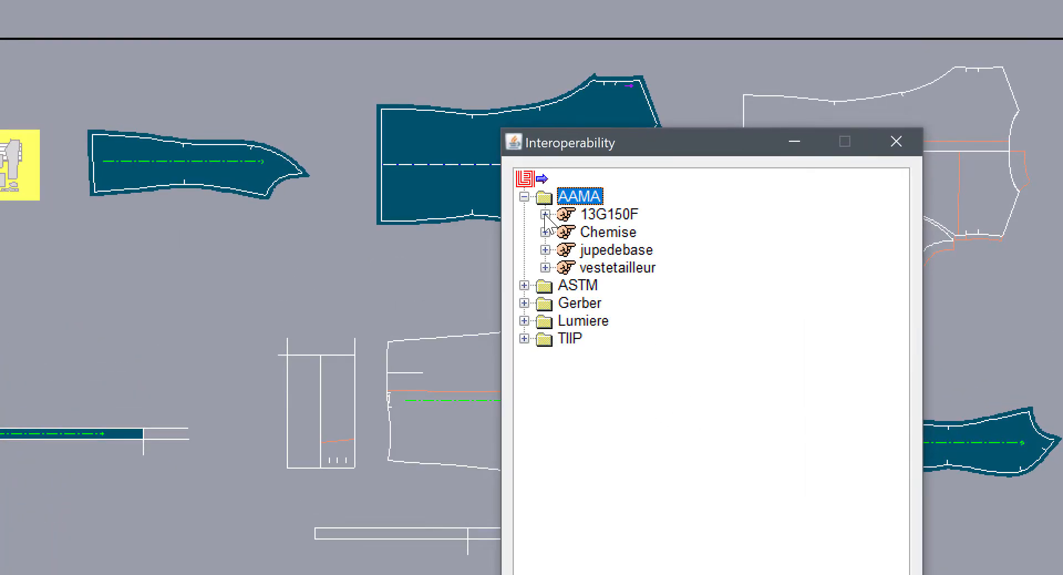
Step: Expand the 13G150F alias and export the model's pieces to it in AAMA DXF format
{"action": "left_click", "coordinate": [435, 179]}
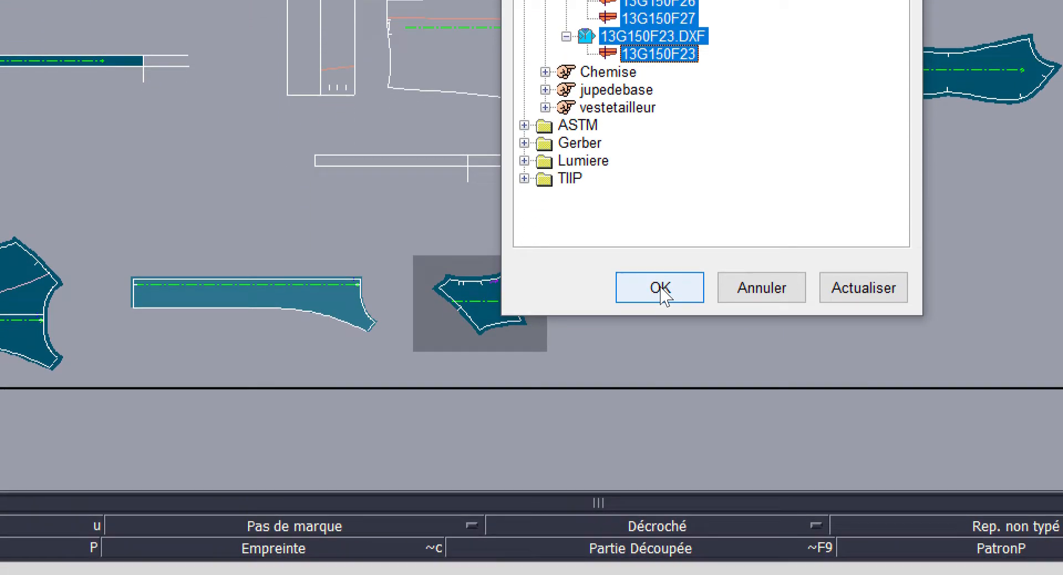
{"action": "left_click", "coordinate": [660, 286]}
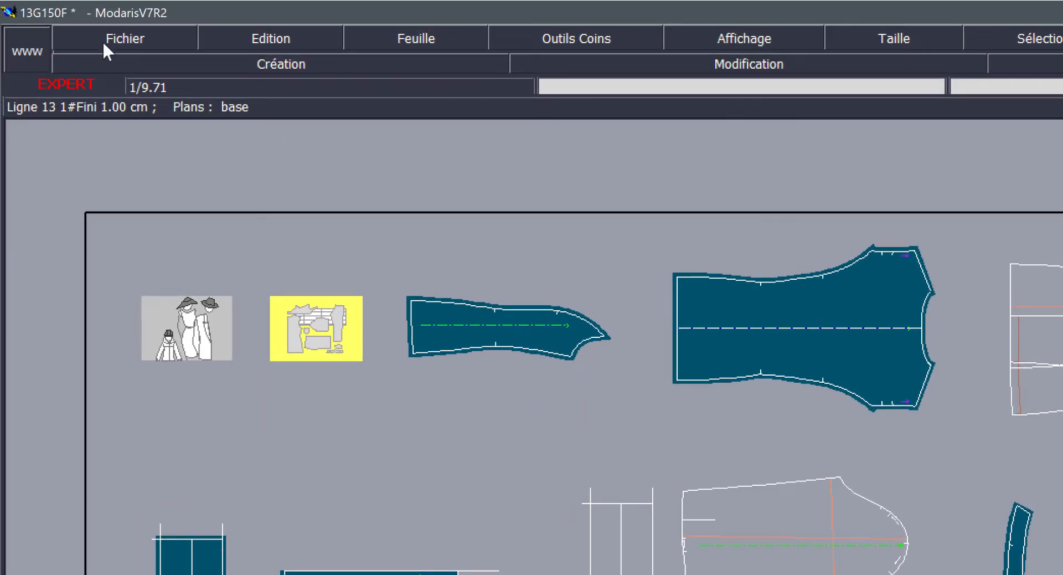
Step: Quit the pattern program without saving the changes to the 13G150F model
{"action": "left_click", "coordinate": [83, 35]}
{"action": "left_click", "coordinate": [118, 560]}
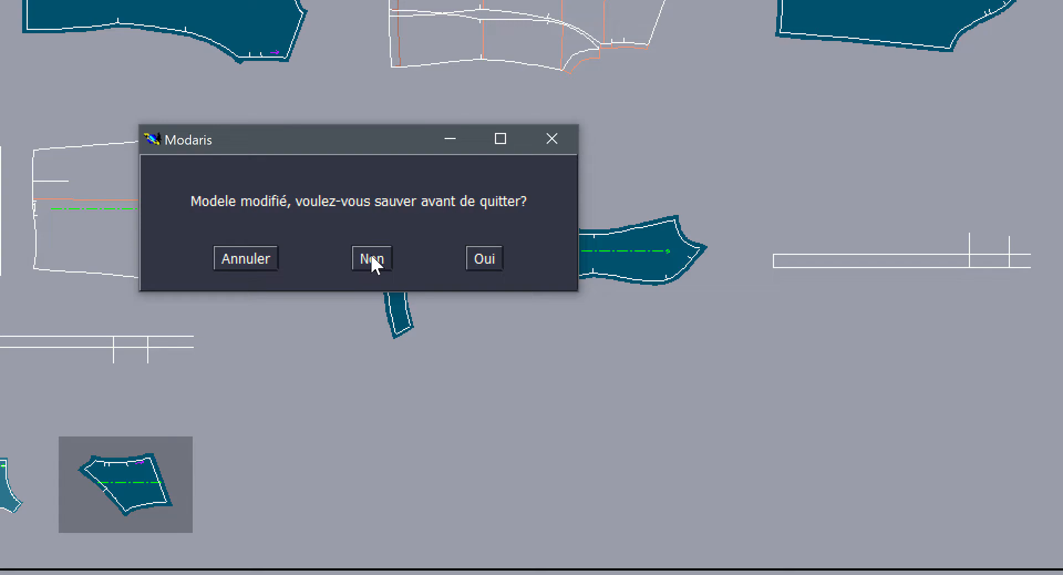
{"action": "left_click", "coordinate": [371, 254]}
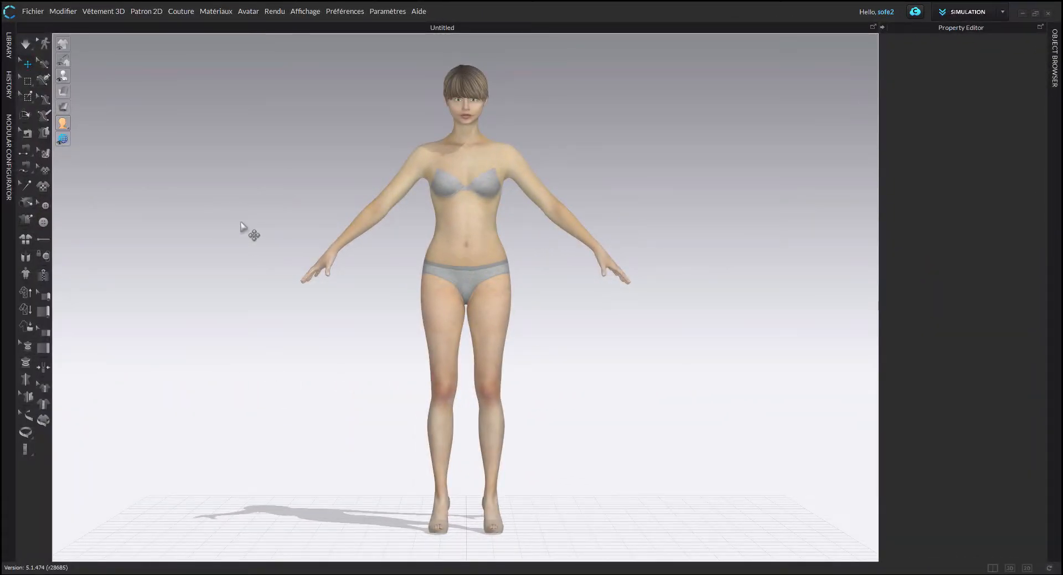
Step: Switch to CLO and add 13G150F.DXF through DXF (AAMA/ASTM) import, rotated counter-clockwise, with cut and seam lines swapped including notches
{"action": "right_click_drag", "start_coordinate": [352, 282], "coordinate": [609, 293]}
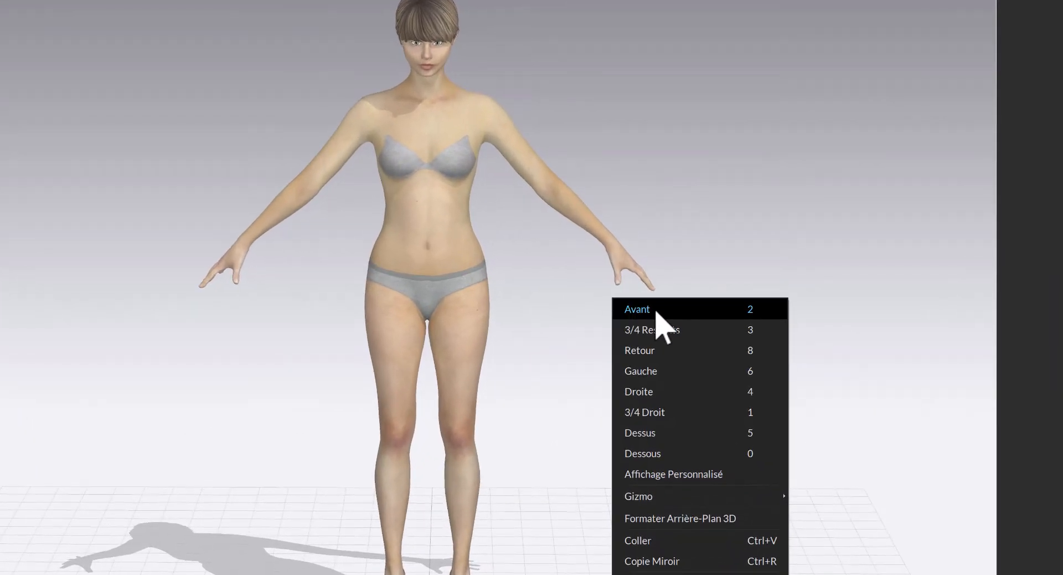
{"action": "left_click", "coordinate": [632, 299]}
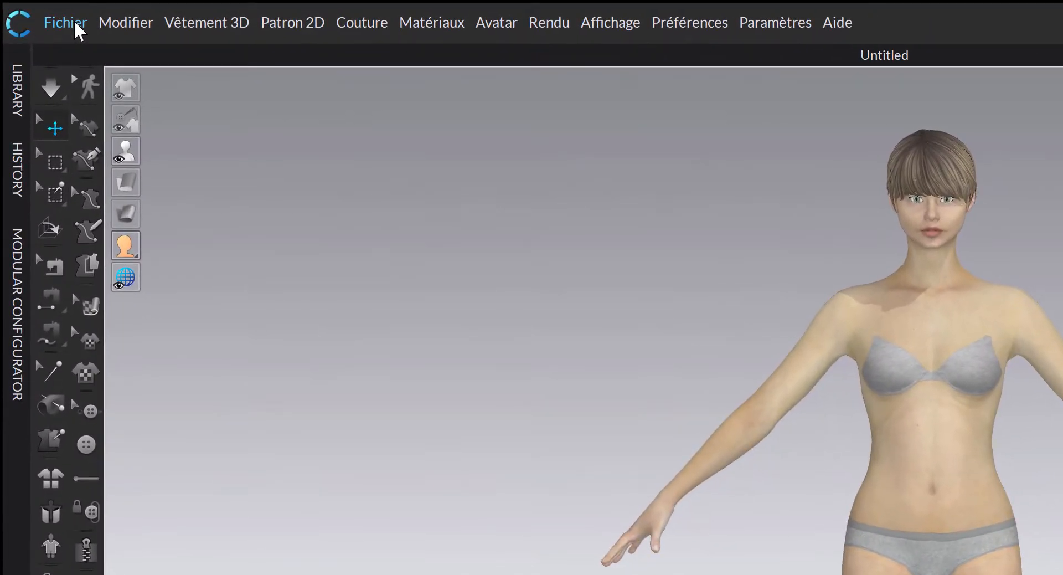
{"action": "left_click", "coordinate": [36, 12]}
{"action": "mouse_move", "coordinate": [89, 263]}
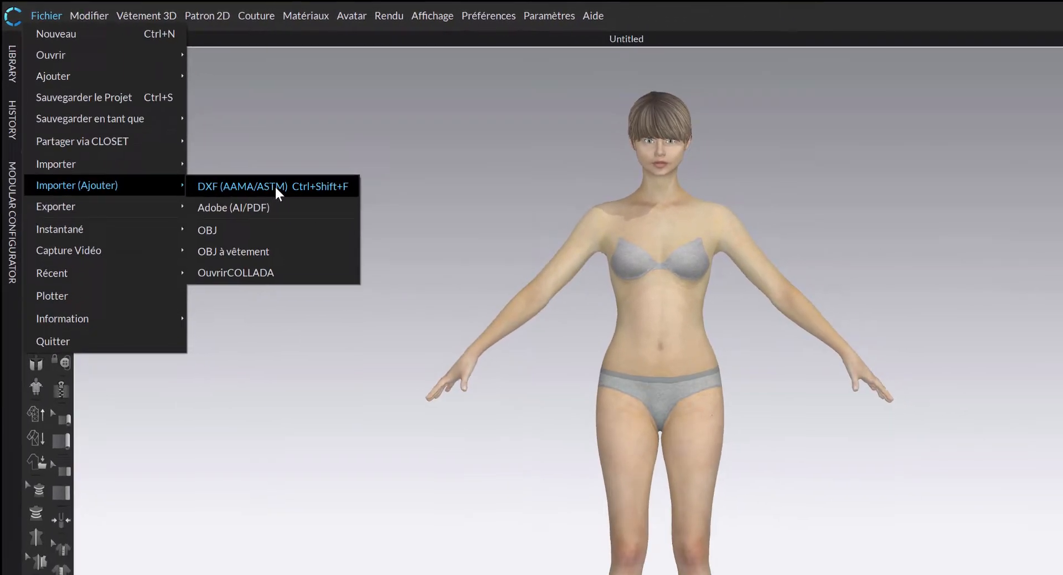
{"action": "left_click", "coordinate": [389, 263]}
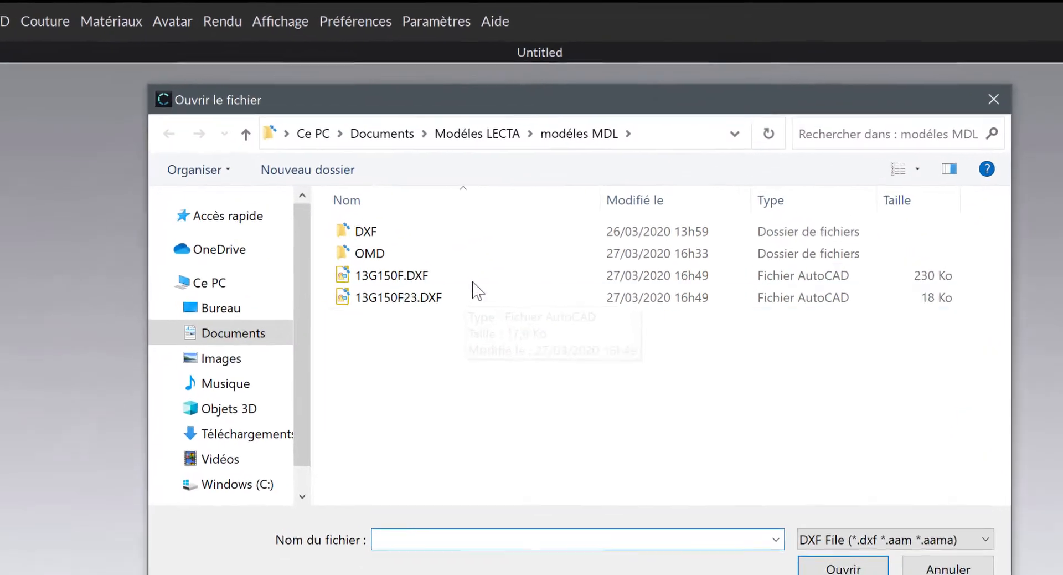
{"action": "left_click", "coordinate": [420, 275]}
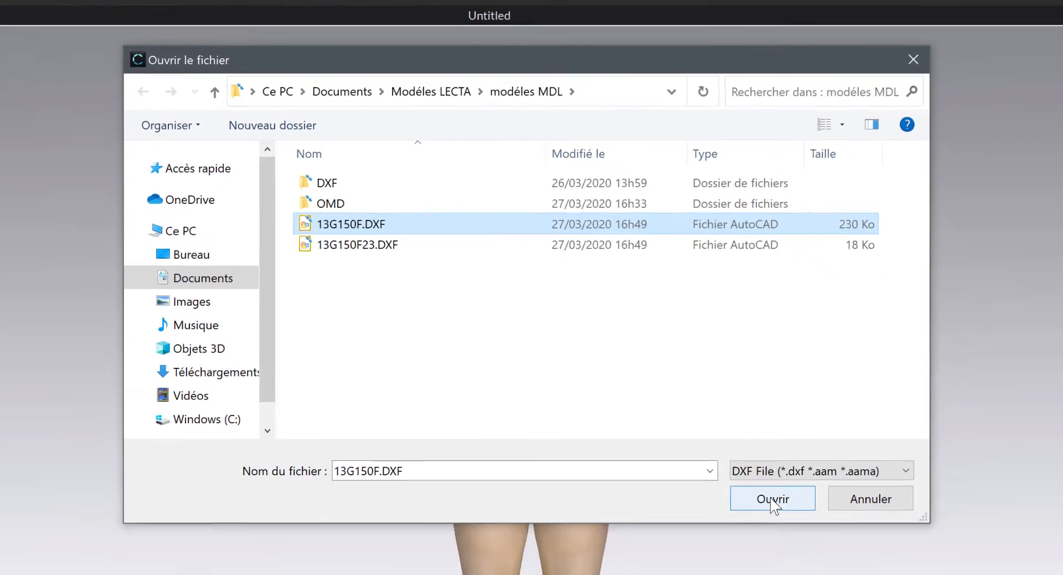
{"action": "left_click", "coordinate": [755, 499]}
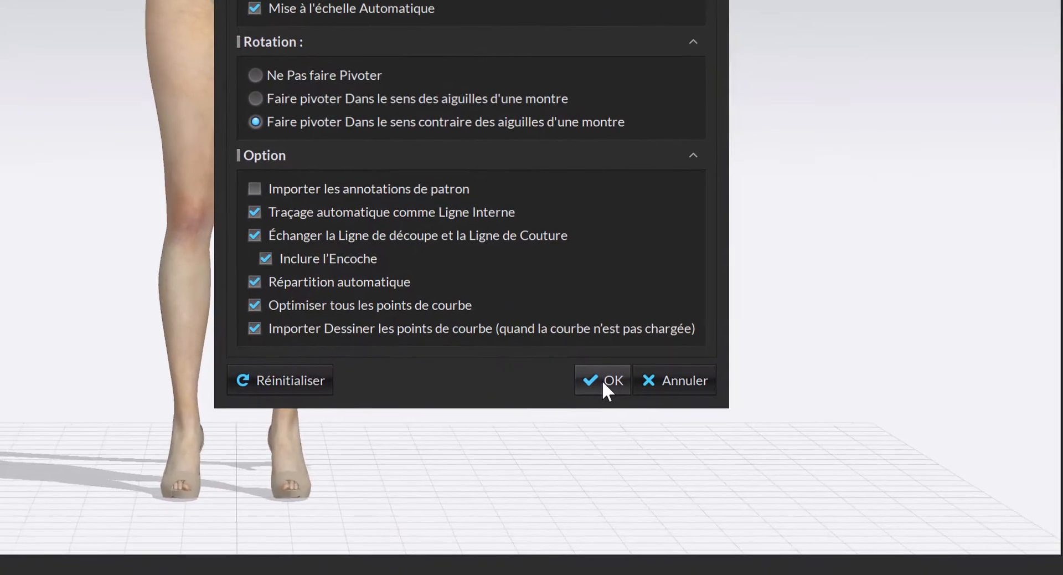
{"action": "left_click", "coordinate": [943, 565]}
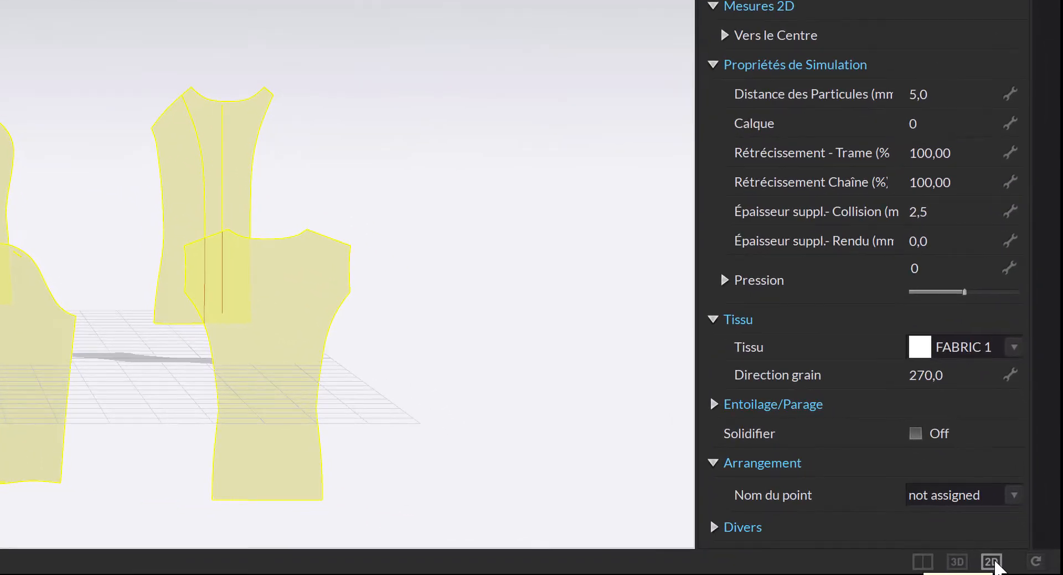
Step: Show only the 2D pattern view and shift the front piece slightly so its buttonhole line aligns with the avatar's centre line
{"action": "left_click", "coordinate": [1027, 568]}
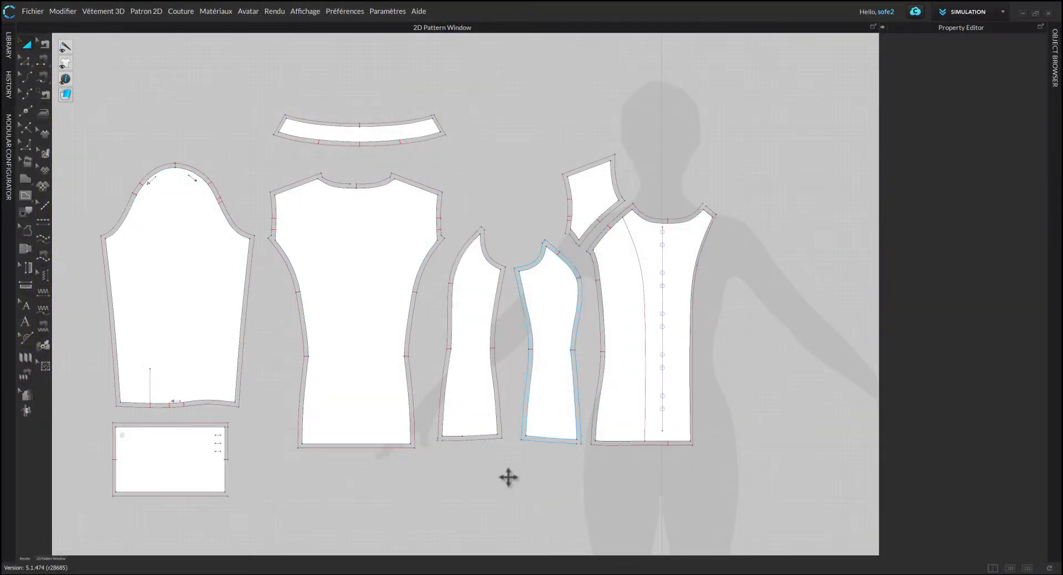
{"action": "scroll", "coordinate": [727, 185], "scroll_direction": "up", "scroll_amount": 5}
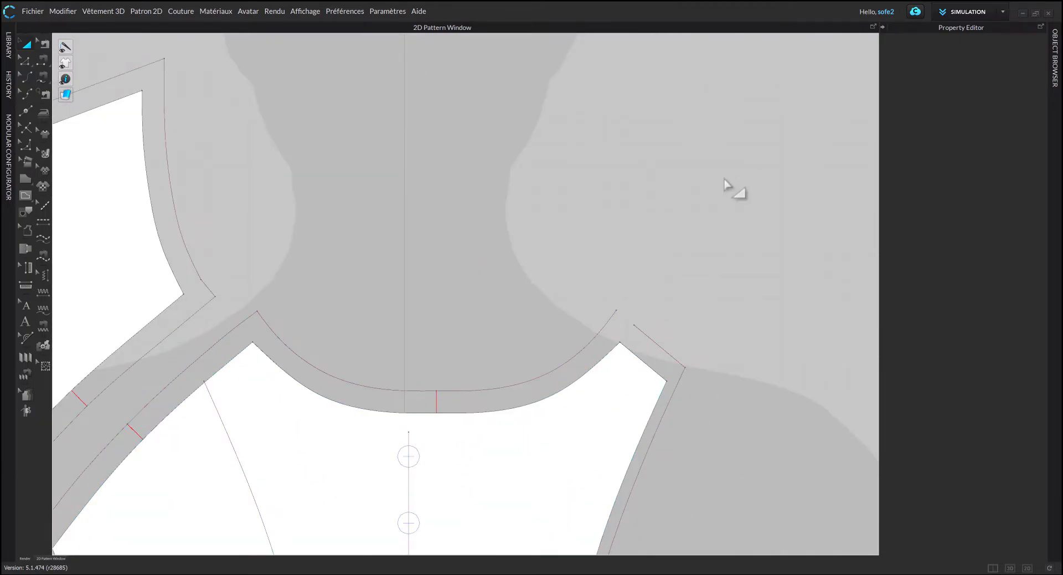
{"action": "left_click", "coordinate": [428, 437]}
{"action": "left_click", "coordinate": [428, 437]}
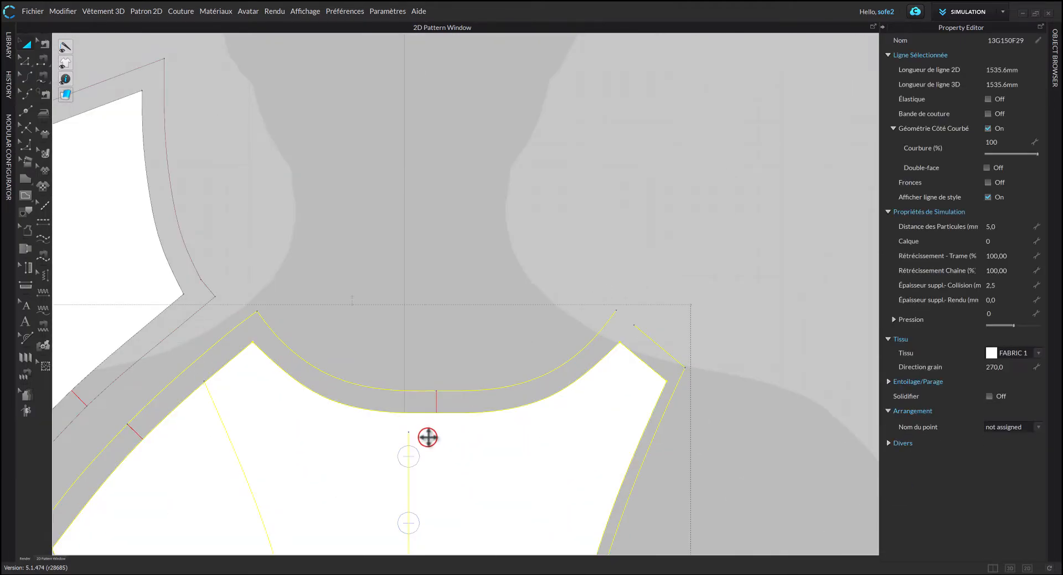
{"action": "left_click_drag", "start_coordinate": [427, 437], "coordinate": [424, 436]}
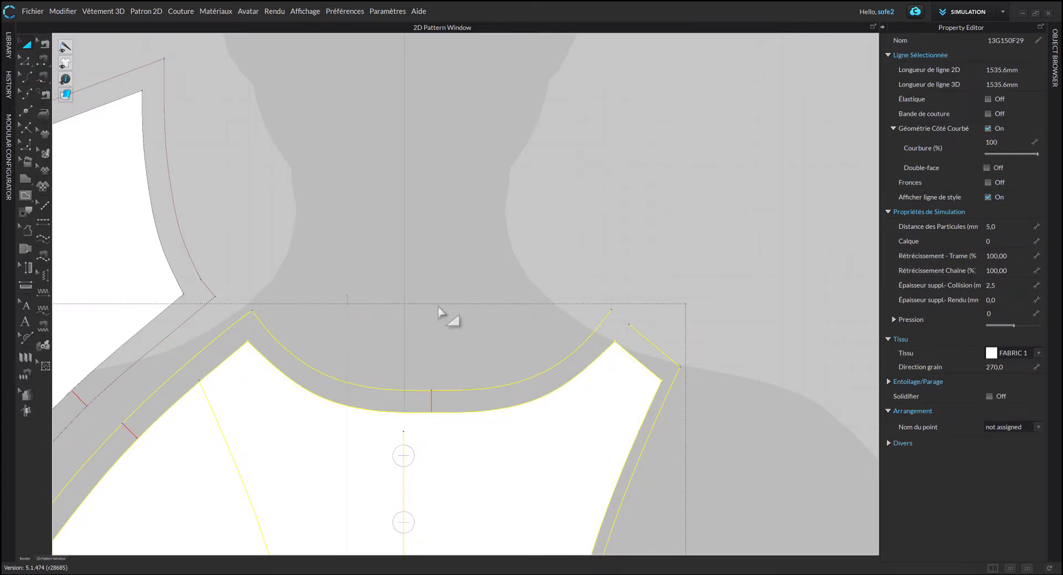
{"action": "scroll", "coordinate": [445, 312], "scroll_direction": "down", "scroll_amount": 5}
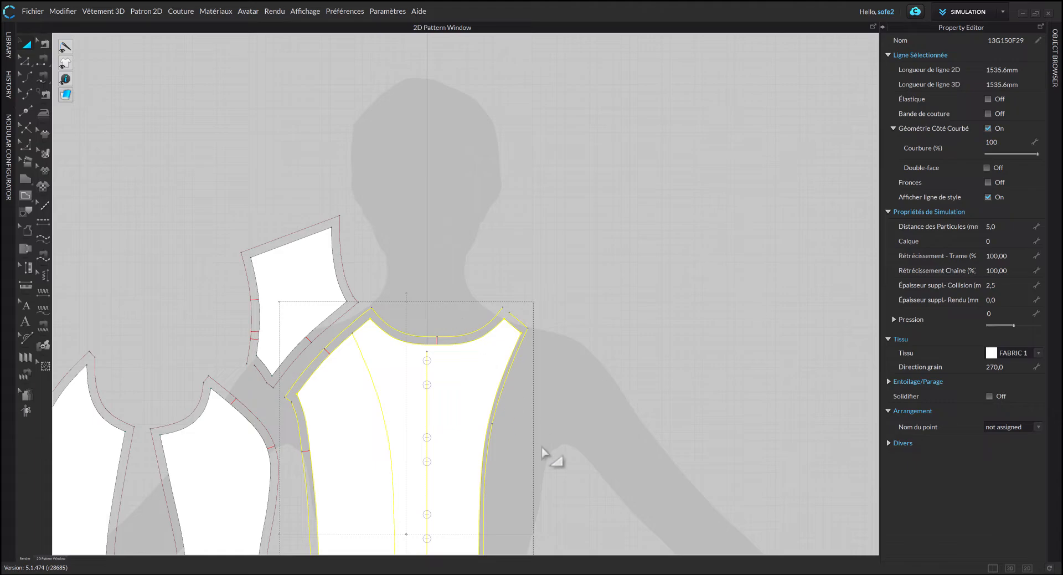
{"action": "scroll", "coordinate": [536, 481], "scroll_direction": "down", "scroll_amount": 2}
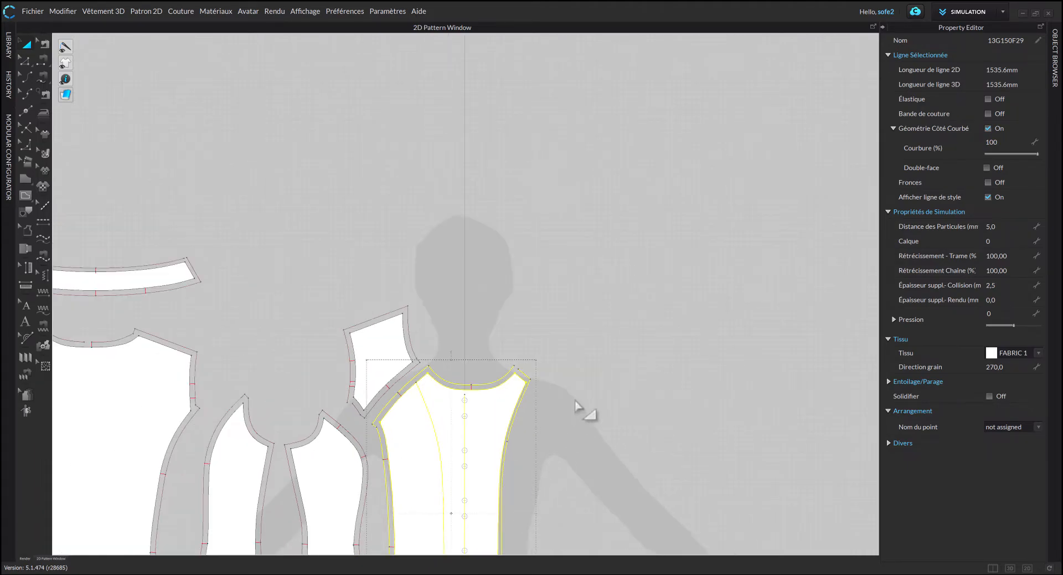
{"action": "middle_click_drag", "start_coordinate": [581, 410], "coordinate": [720, 191]}
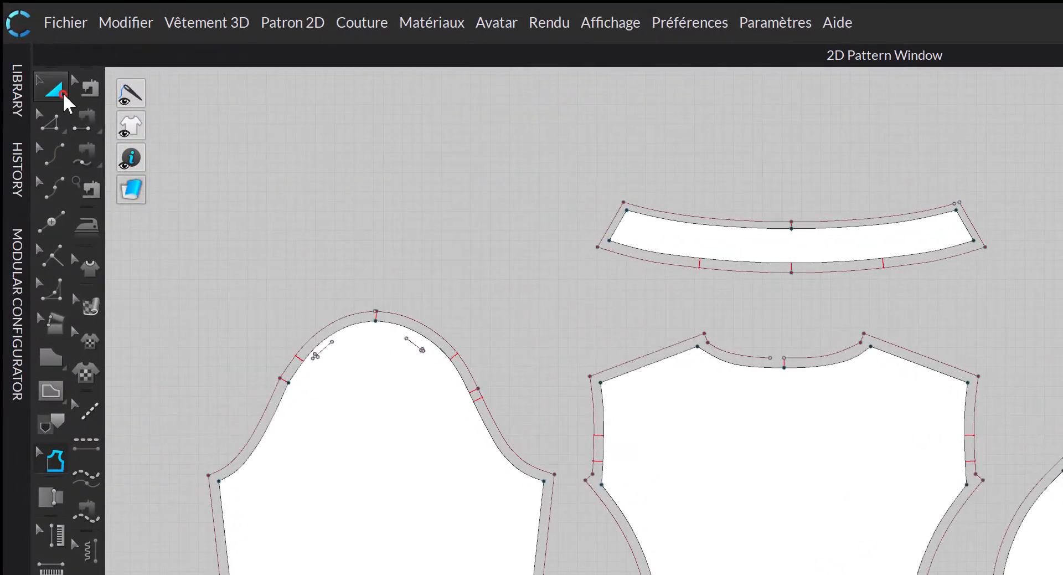
Step: Apply a 10 mm seam allowance to all the imported pattern pieces, including the rectangular piece below the sleeve
{"action": "left_click", "coordinate": [63, 95]}
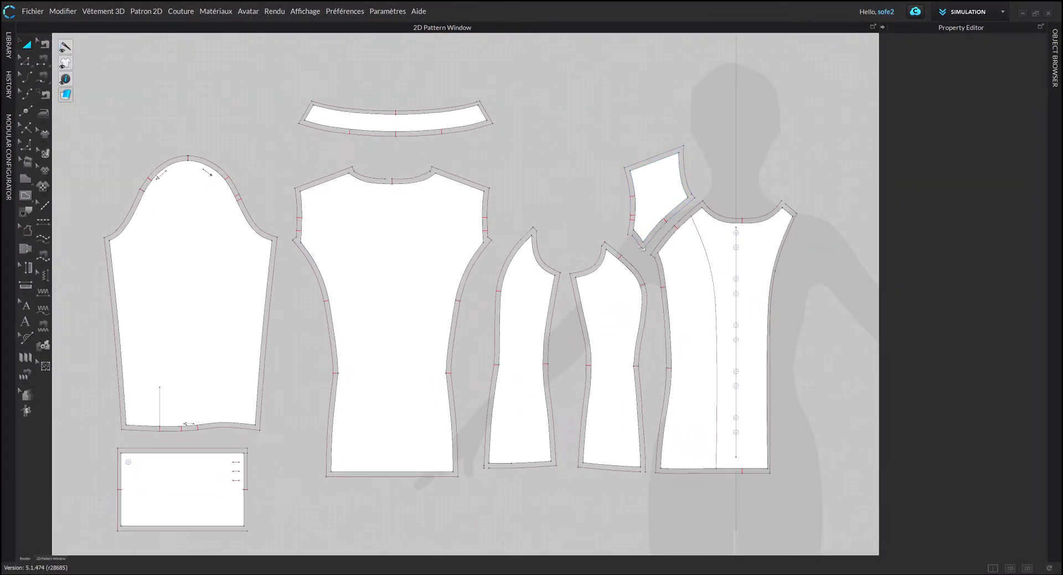
{"action": "scroll", "coordinate": [643, 248], "scroll_direction": "down", "scroll_amount": 3}
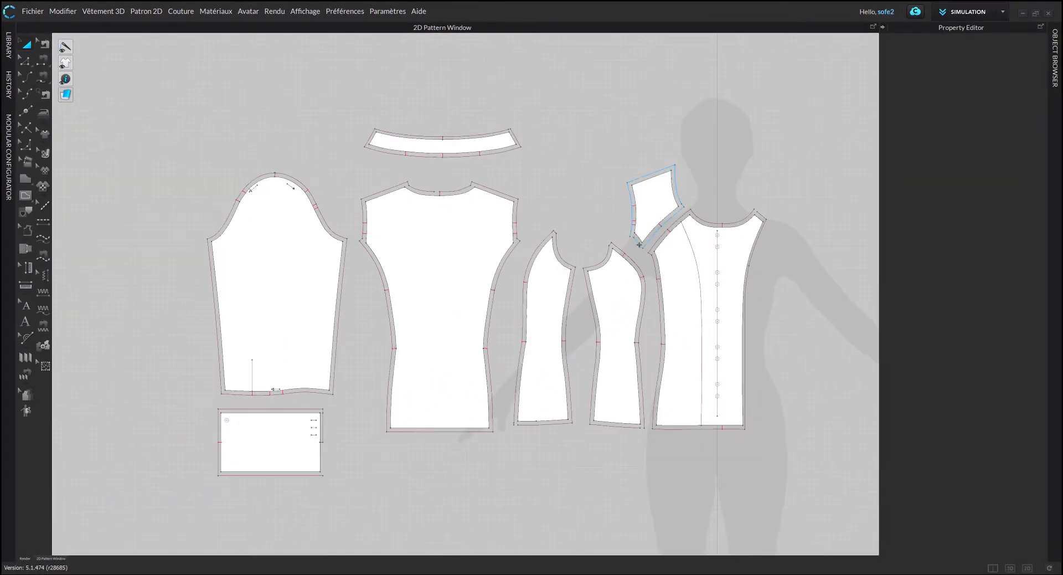
{"action": "scroll", "coordinate": [643, 248], "scroll_direction": "up", "scroll_amount": 5}
{"action": "scroll", "coordinate": [642, 248], "scroll_direction": "down", "scroll_amount": 3}
{"action": "middle_click_drag", "start_coordinate": [613, 274], "coordinate": [642, 248]}
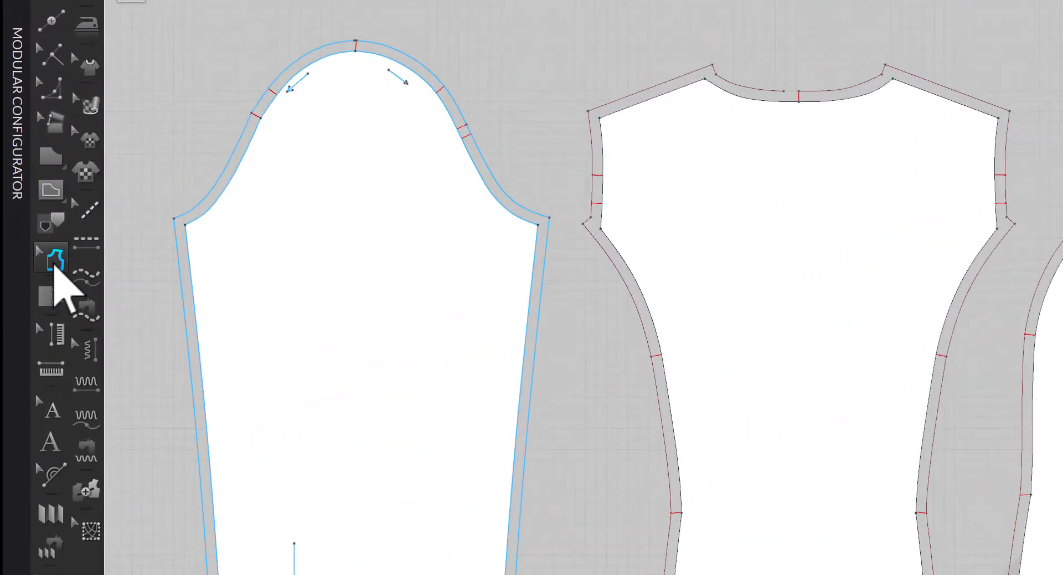
{"action": "left_click", "coordinate": [28, 228]}
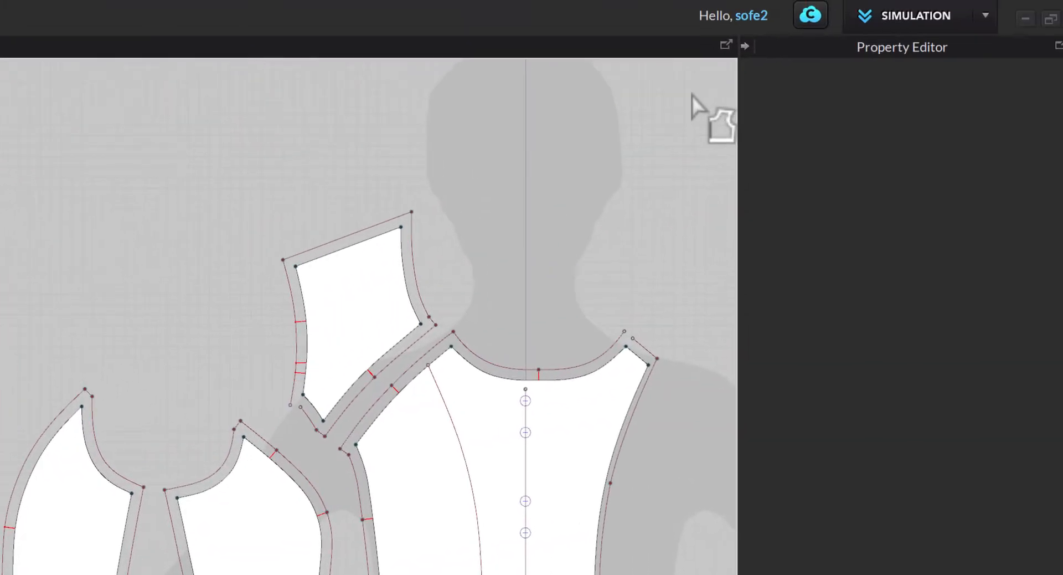
{"action": "left_click_drag", "start_coordinate": [648, 102], "coordinate": [86, 536]}
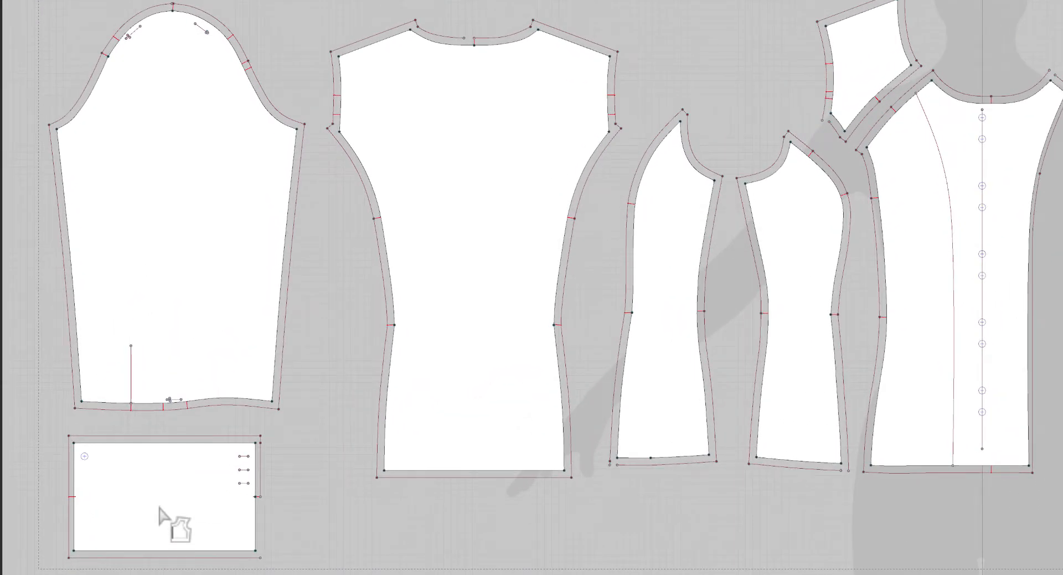
{"action": "left_click", "coordinate": [161, 516]}
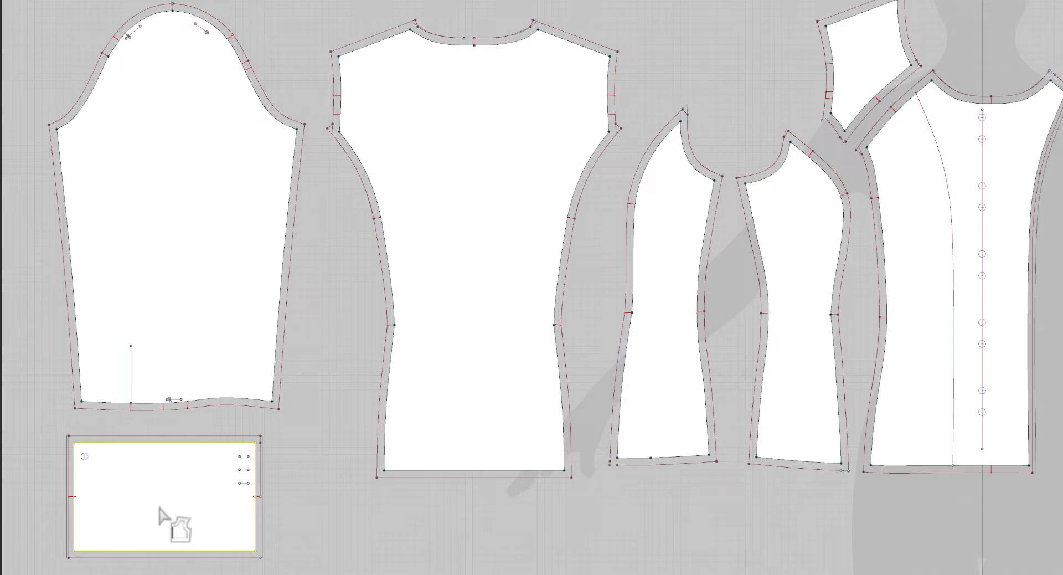
Step: Set the seam allowance corner at the top point of the side front panel to the second Intersection type
{"action": "scroll", "coordinate": [847, 135], "scroll_direction": "down", "scroll_amount": 2}
{"action": "scroll", "coordinate": [842, 130], "scroll_direction": "up", "scroll_amount": 5}
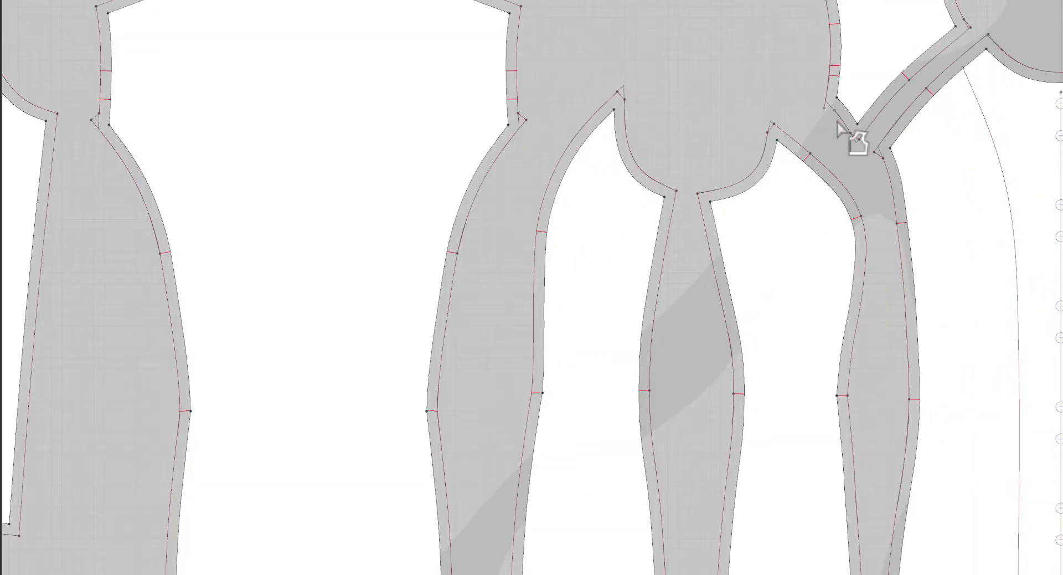
{"action": "scroll", "coordinate": [838, 126], "scroll_direction": "up", "scroll_amount": 3}
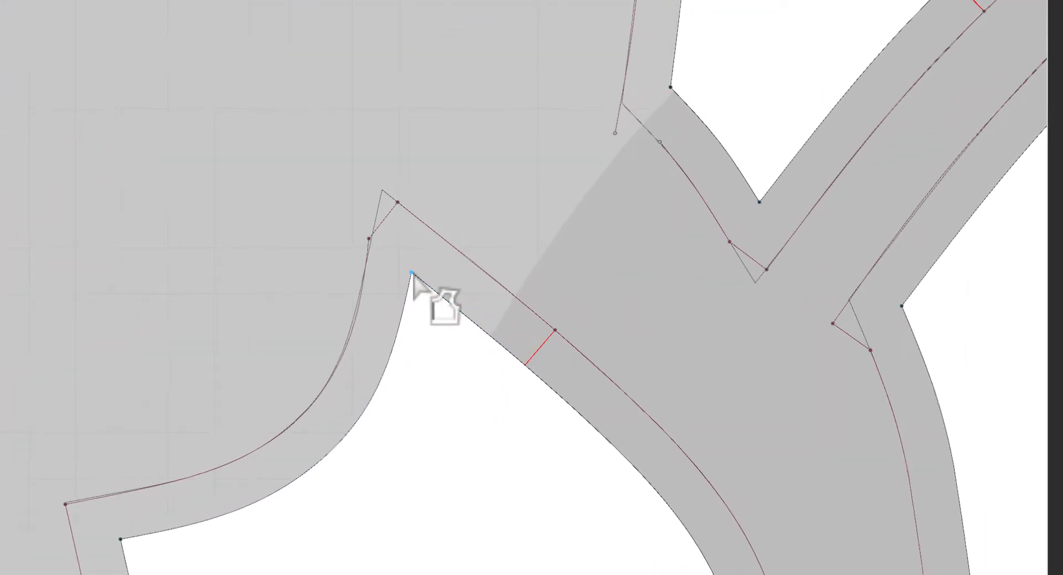
{"action": "left_click", "coordinate": [559, 232]}
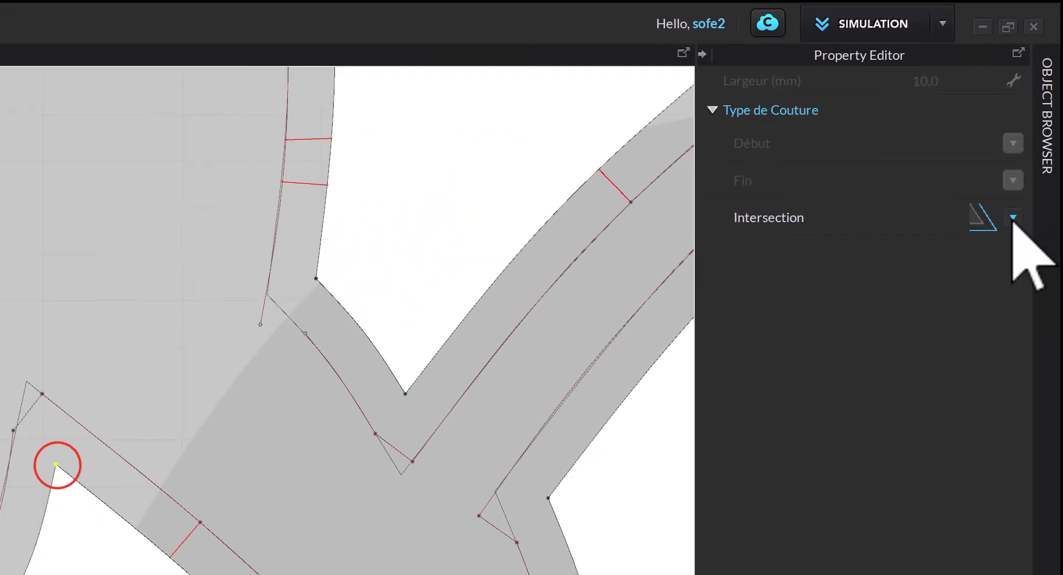
{"action": "left_click", "coordinate": [1013, 217]}
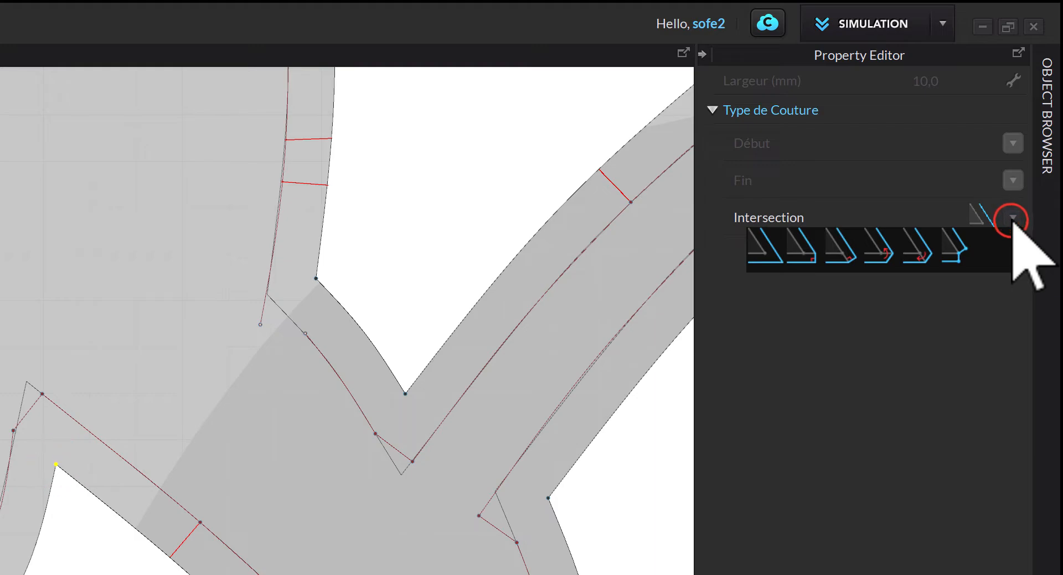
{"action": "left_click", "coordinate": [807, 248]}
{"action": "scroll", "coordinate": [3, 426], "scroll_direction": "up", "scroll_amount": 3}
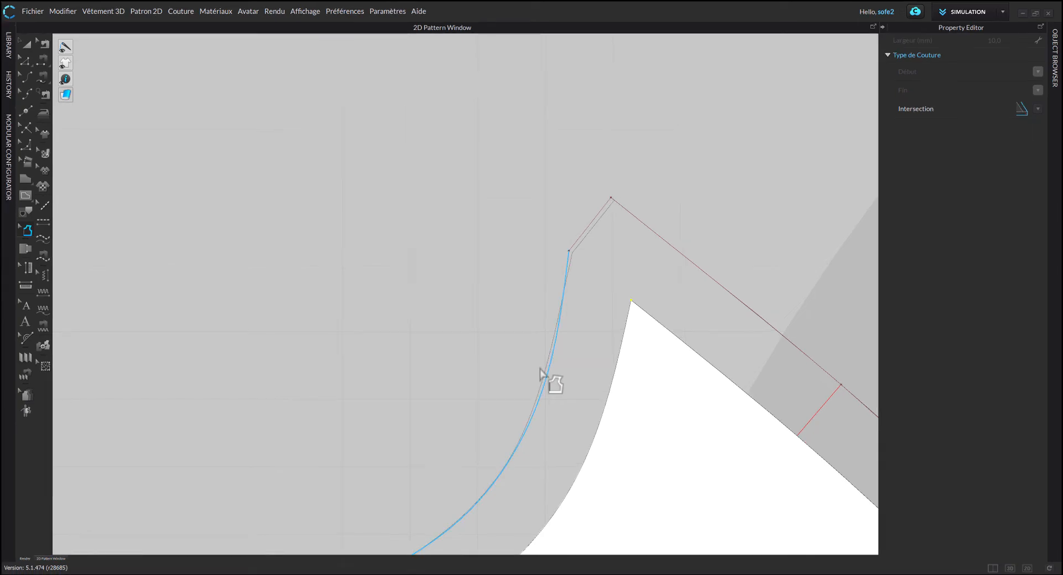
Step: Try the third Intersection type on the side front panel's top corner, and switch it back to the second type
{"action": "right_click_drag", "start_coordinate": [669, 265], "coordinate": [184, 398]}
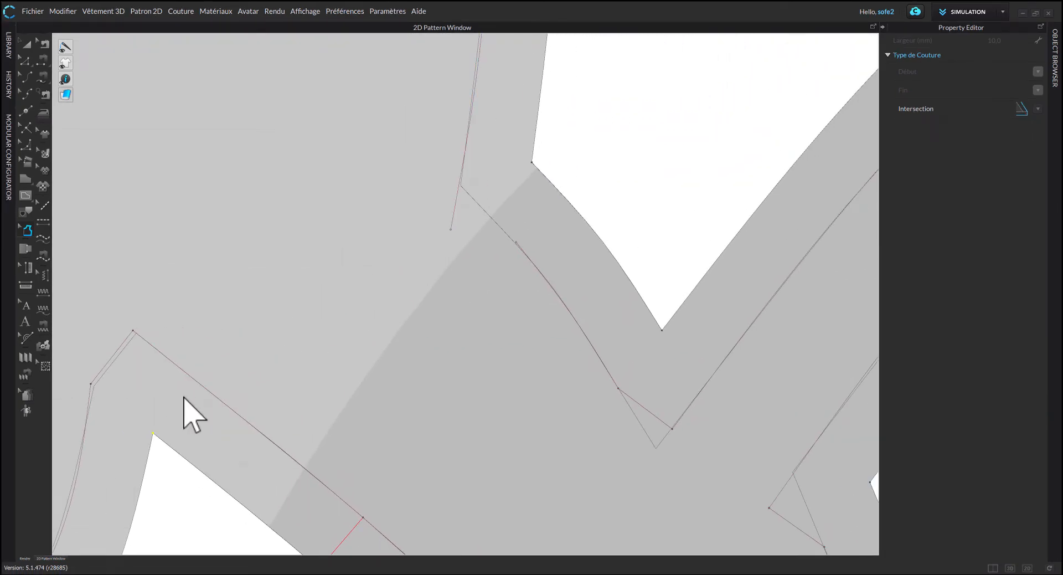
{"action": "left_click", "coordinate": [1037, 109]}
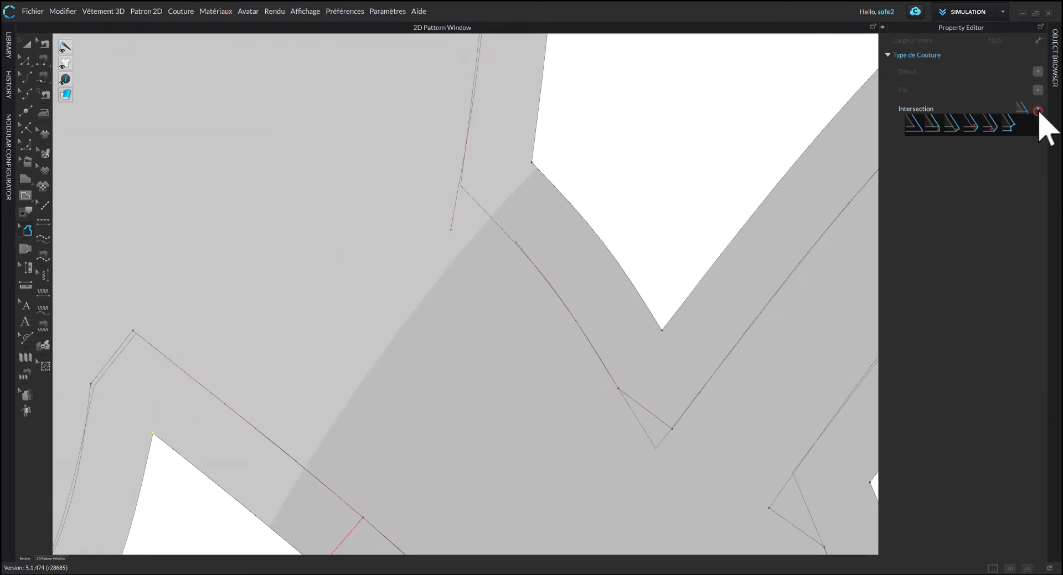
{"action": "left_click", "coordinate": [952, 130]}
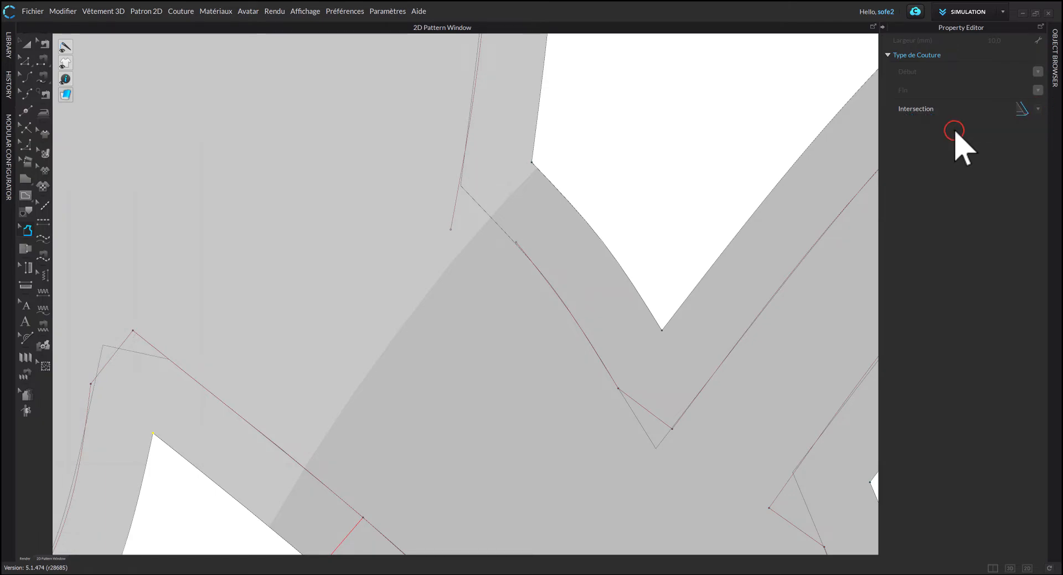
{"action": "left_click", "coordinate": [1038, 109]}
{"action": "left_click", "coordinate": [939, 125]}
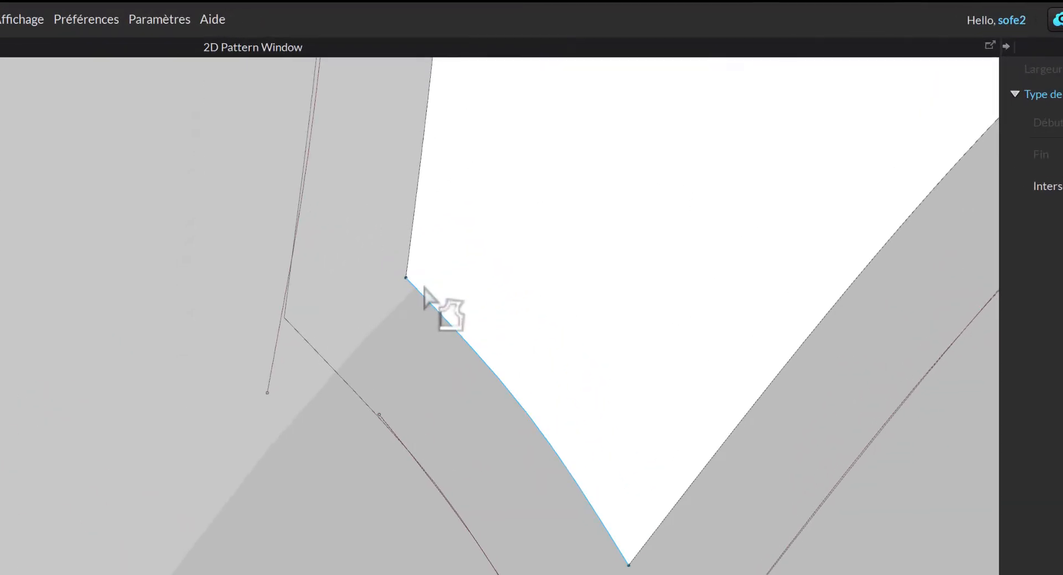
Step: Set the front shoulder piece's lower armhole corner to the second Intersection type and its bottom point to the third
{"action": "left_click", "coordinate": [533, 164]}
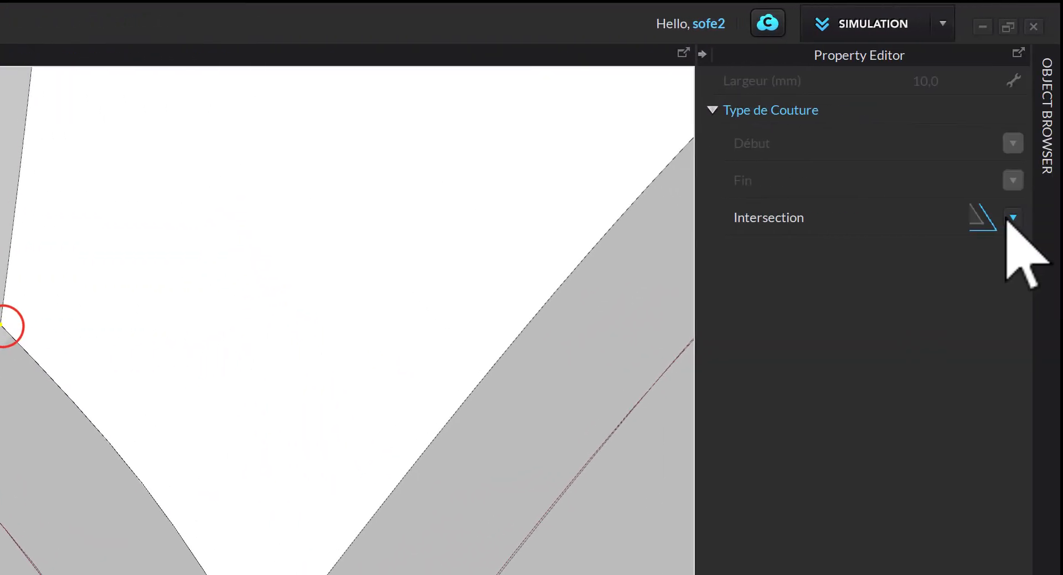
{"action": "left_click", "coordinate": [1012, 217]}
{"action": "left_click", "coordinate": [810, 253]}
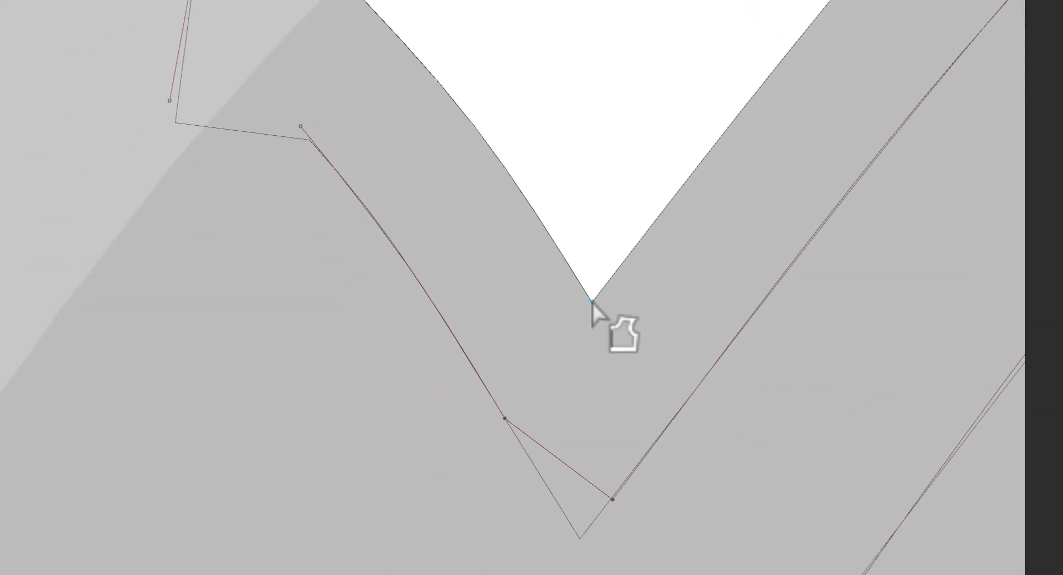
{"action": "left_click", "coordinate": [569, 325]}
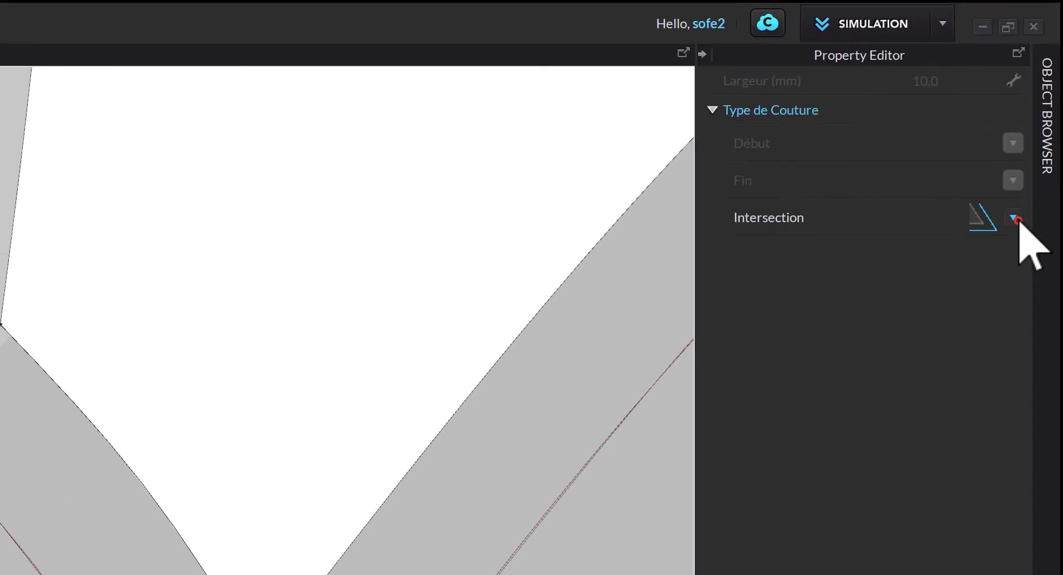
{"action": "left_click", "coordinate": [1013, 217]}
{"action": "left_click", "coordinate": [843, 263]}
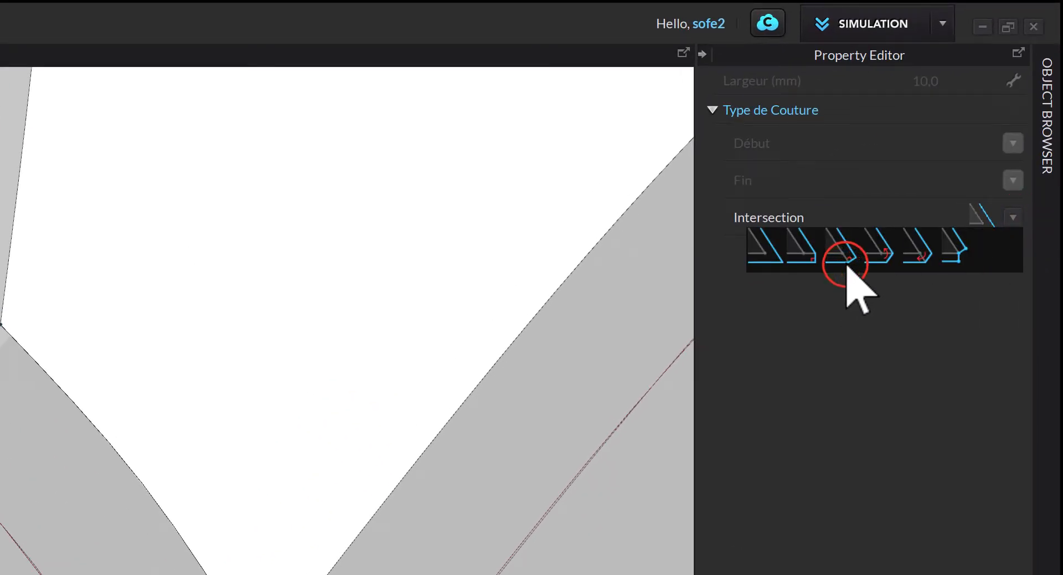
Step: Set the front shoulder piece's bottom point to the third Intersection type and the adjoining front panel's upper princess-seam corner to the second
{"action": "left_click", "coordinate": [845, 251]}
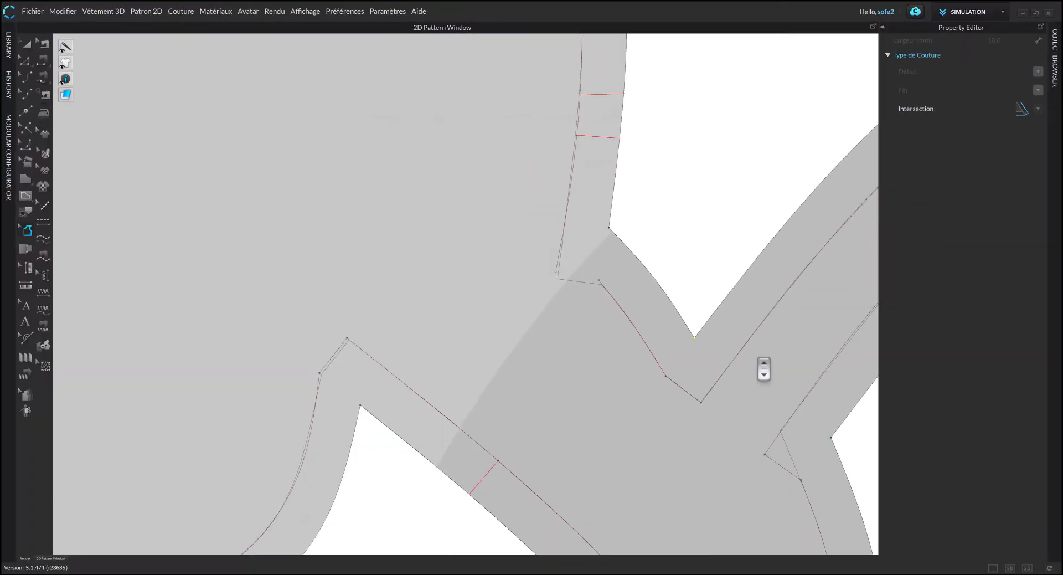
{"action": "scroll", "coordinate": [764, 368], "scroll_direction": "down", "scroll_amount": 3}
{"action": "right_click_drag", "start_coordinate": [773, 443], "coordinate": [408, 399]}
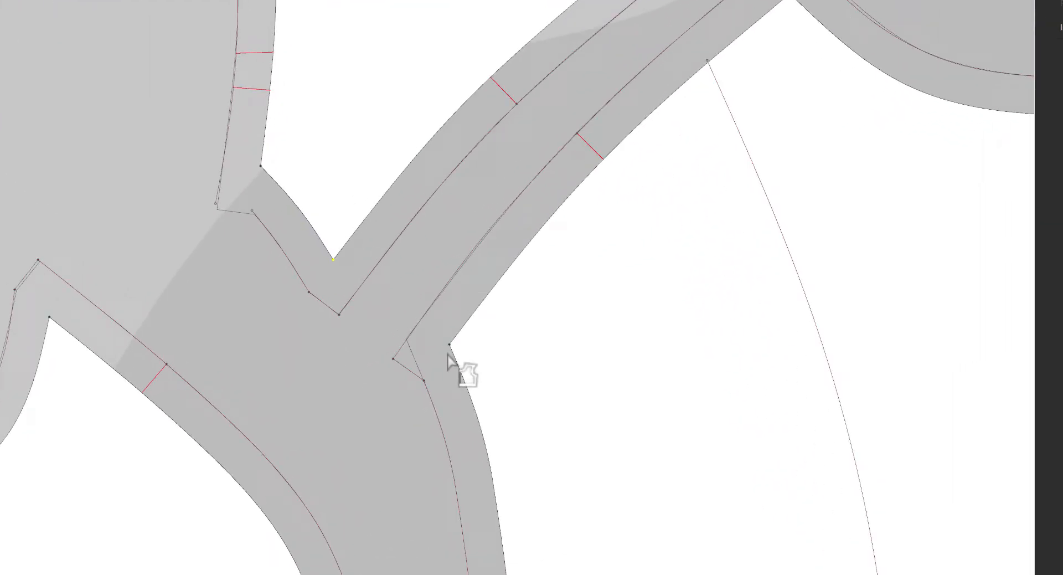
{"action": "left_click", "coordinate": [448, 348]}
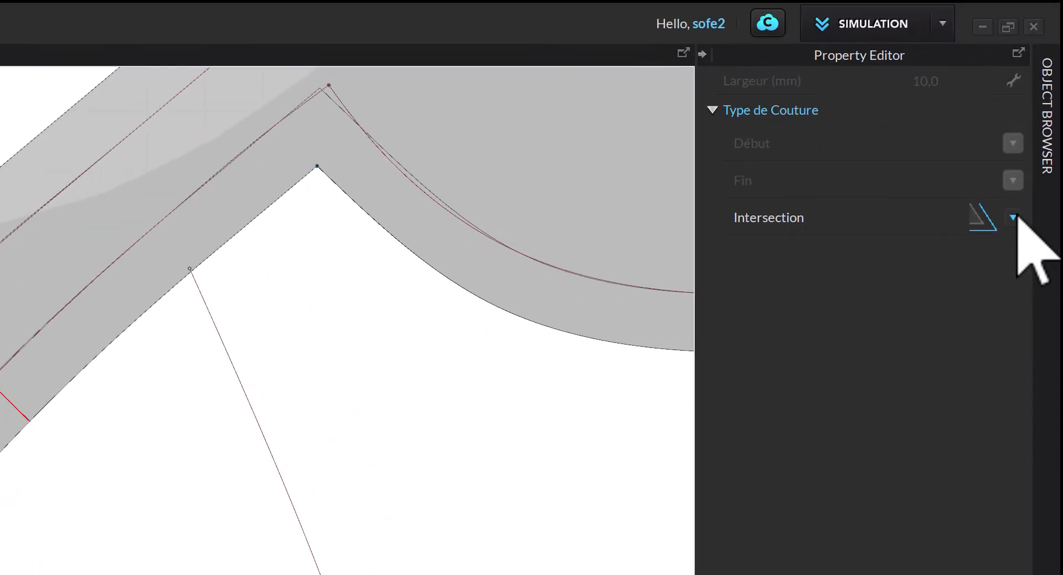
{"action": "left_click", "coordinate": [1013, 217]}
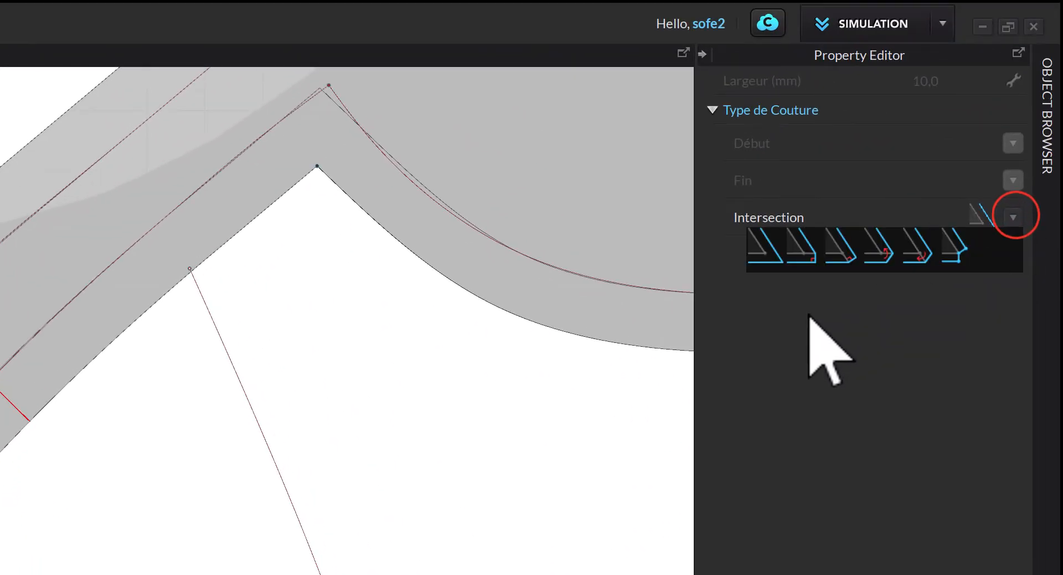
{"action": "left_click", "coordinate": [806, 247]}
{"action": "scroll", "coordinate": [776, 69], "scroll_direction": "down", "scroll_amount": 2}
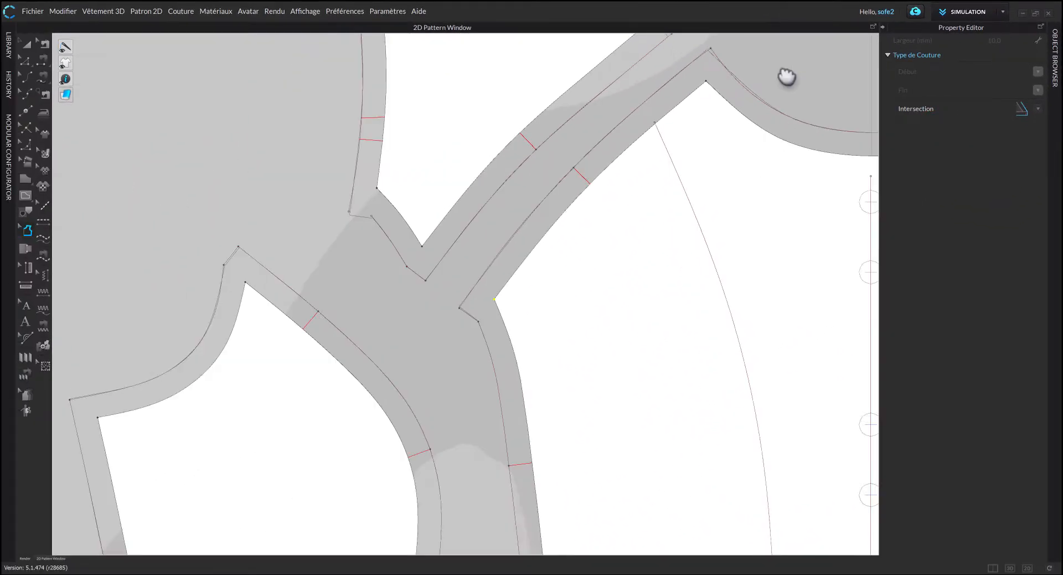
Step: Set the seam allowance corner at the top point of the side back panel to the second Intersection type
{"action": "middle_click_drag", "start_coordinate": [776, 69], "coordinate": [836, 136]}
{"action": "scroll", "coordinate": [216, 332], "scroll_direction": "down", "scroll_amount": 5}
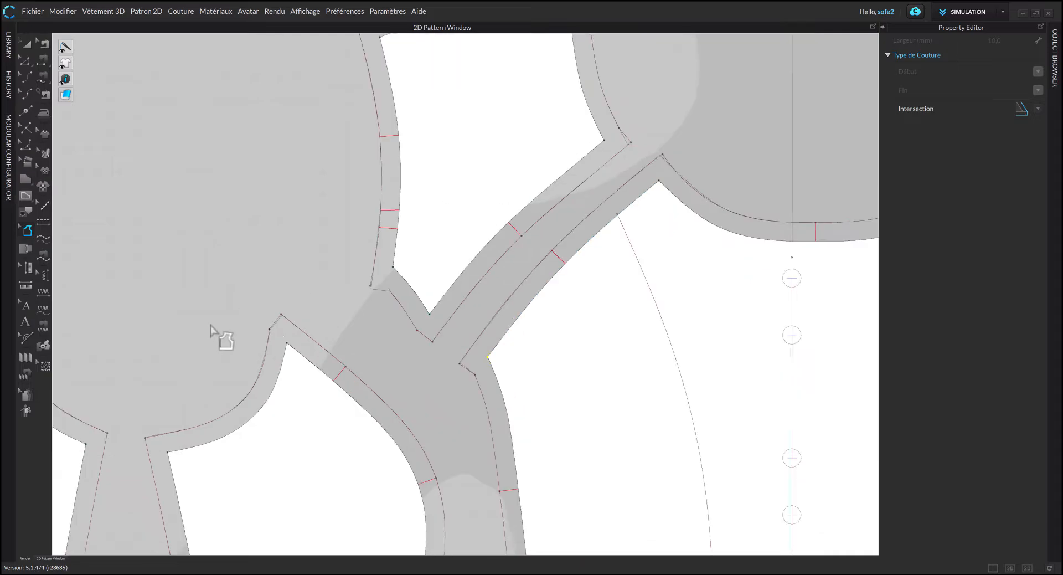
{"action": "middle_click_drag", "start_coordinate": [237, 326], "coordinate": [674, 215]}
{"action": "scroll", "coordinate": [675, 215], "scroll_direction": "up", "scroll_amount": 6}
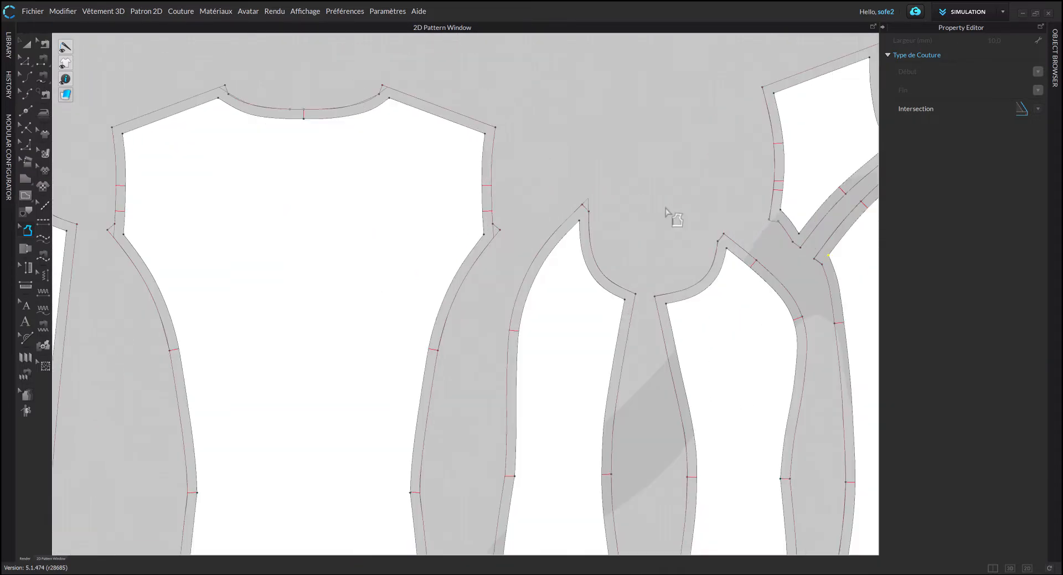
{"action": "left_click", "coordinate": [522, 279]}
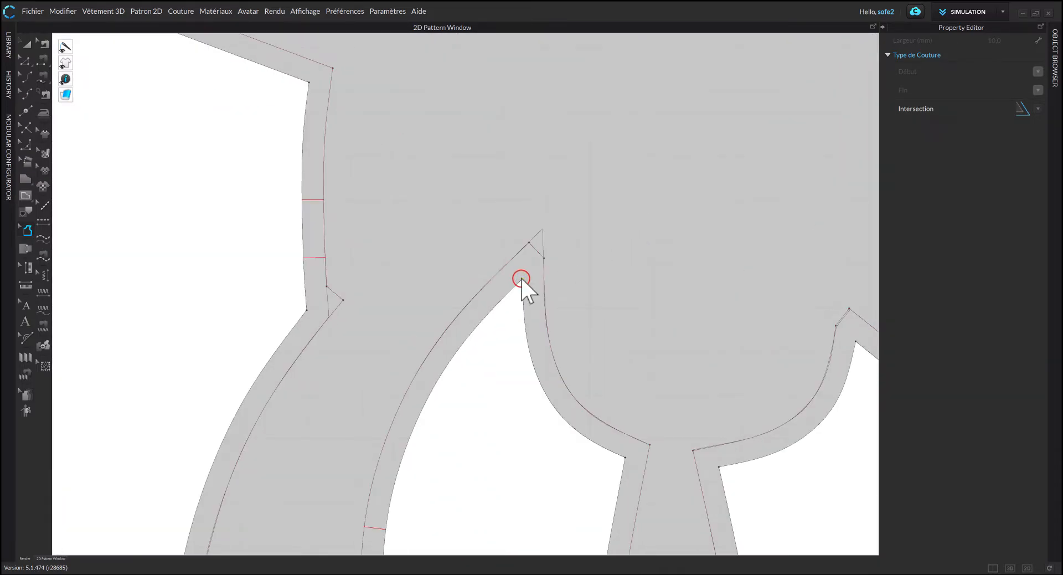
{"action": "left_click", "coordinate": [1037, 109]}
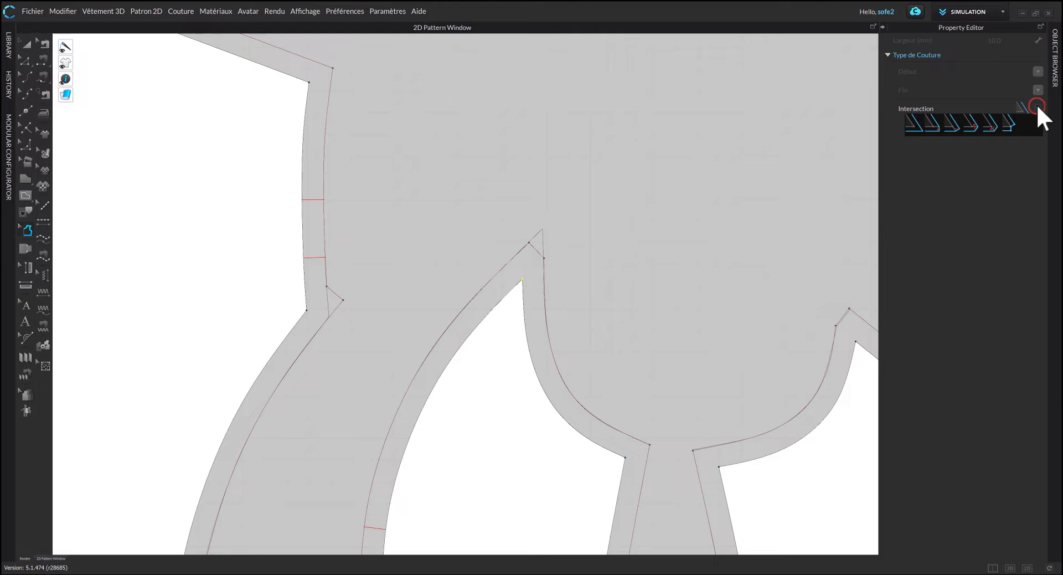
{"action": "left_click", "coordinate": [935, 127]}
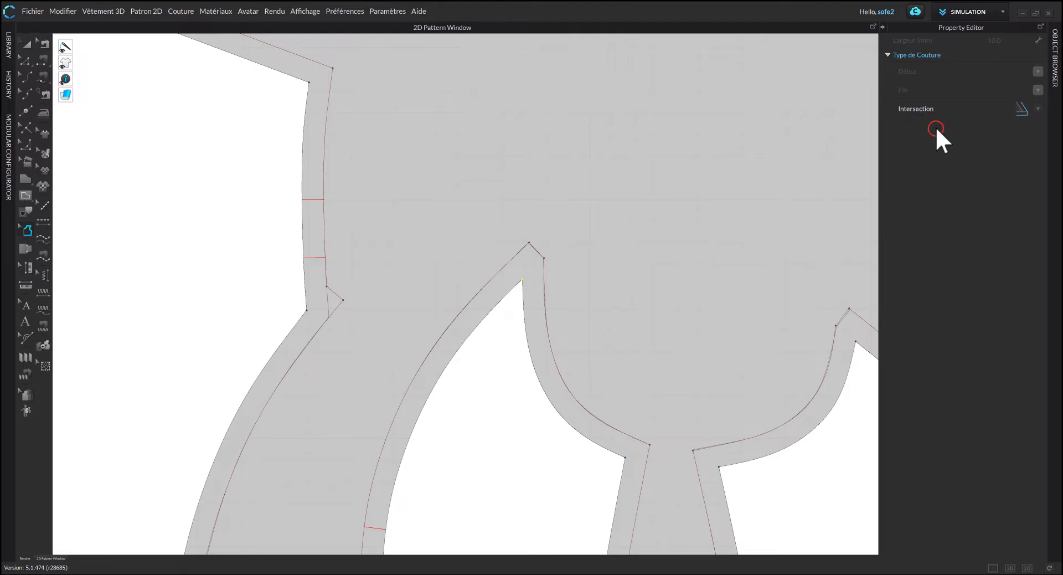
Step: Set the back panel's lower right armhole corner to the third Intersection type
{"action": "left_click", "coordinate": [306, 310]}
{"action": "left_click", "coordinate": [1039, 109]}
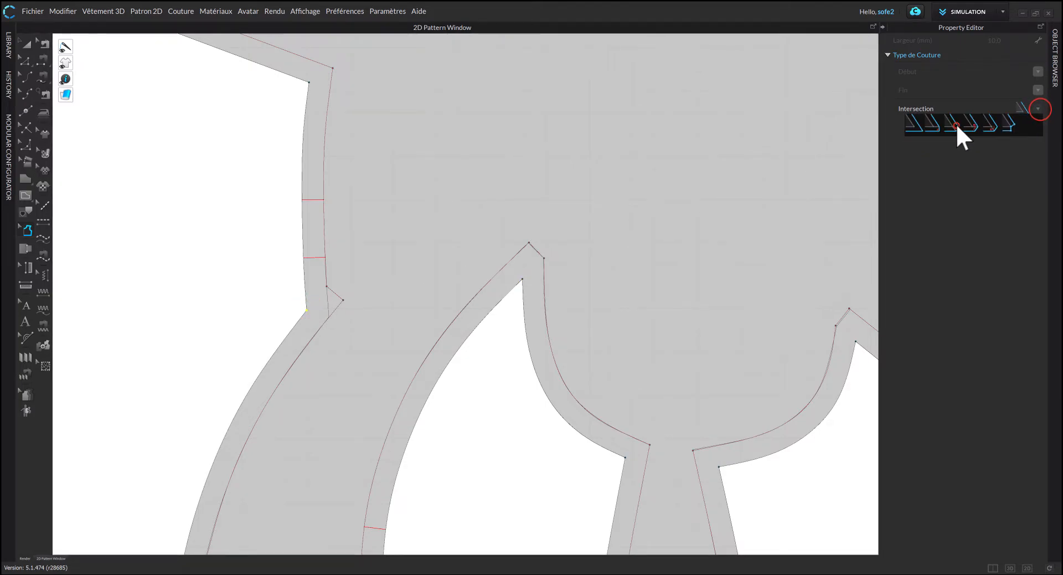
{"action": "left_click", "coordinate": [955, 127]}
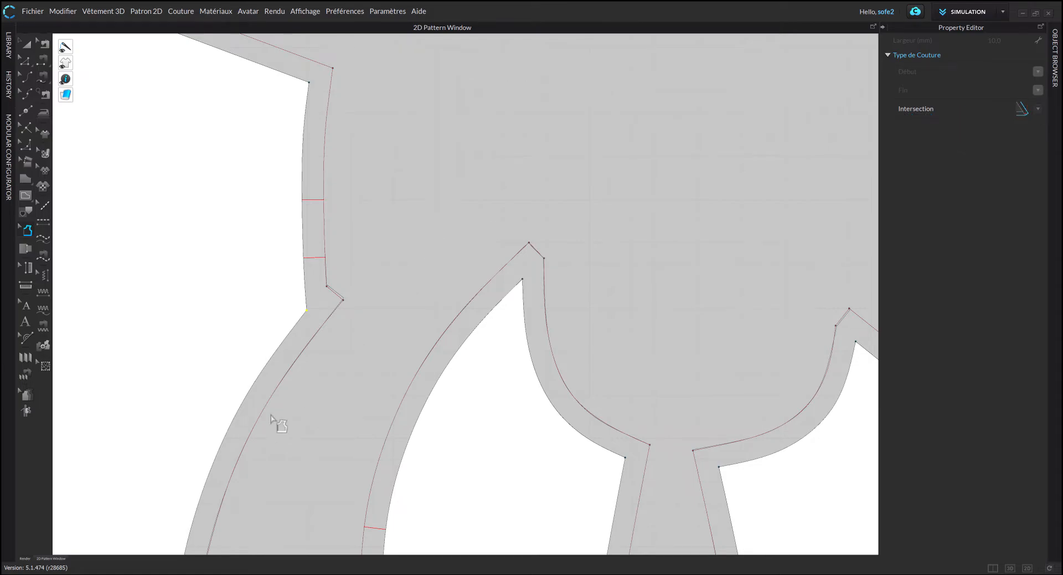
Step: Try the second Intersection type on the back panel's right neck-shoulder corner, and switch it to the third type
{"action": "middle_click_drag", "start_coordinate": [278, 424], "coordinate": [642, 515]}
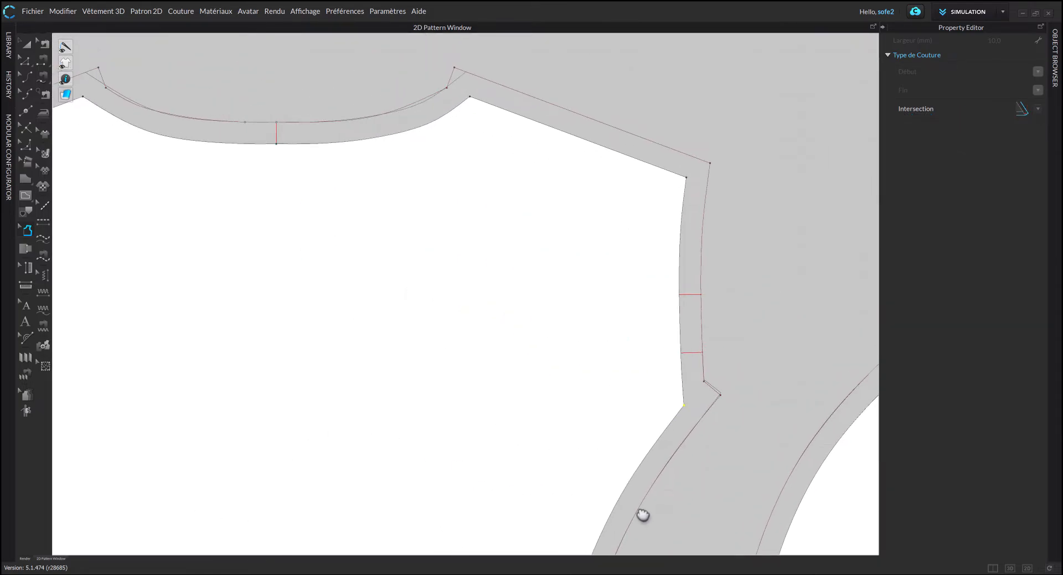
{"action": "left_click", "coordinate": [469, 96]}
{"action": "left_click", "coordinate": [1038, 108]}
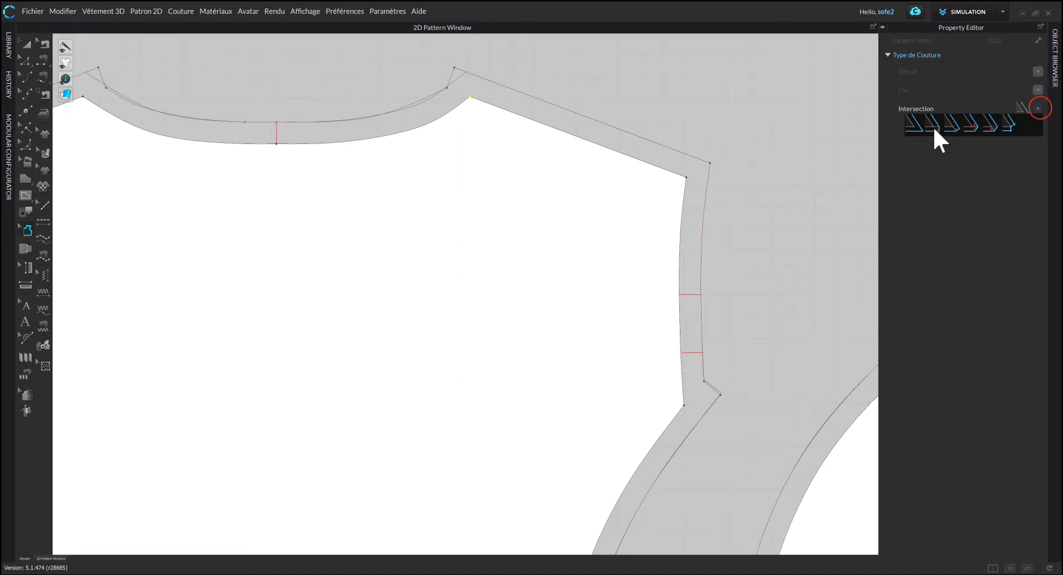
{"action": "left_click", "coordinate": [934, 129]}
{"action": "left_click", "coordinate": [1038, 108]}
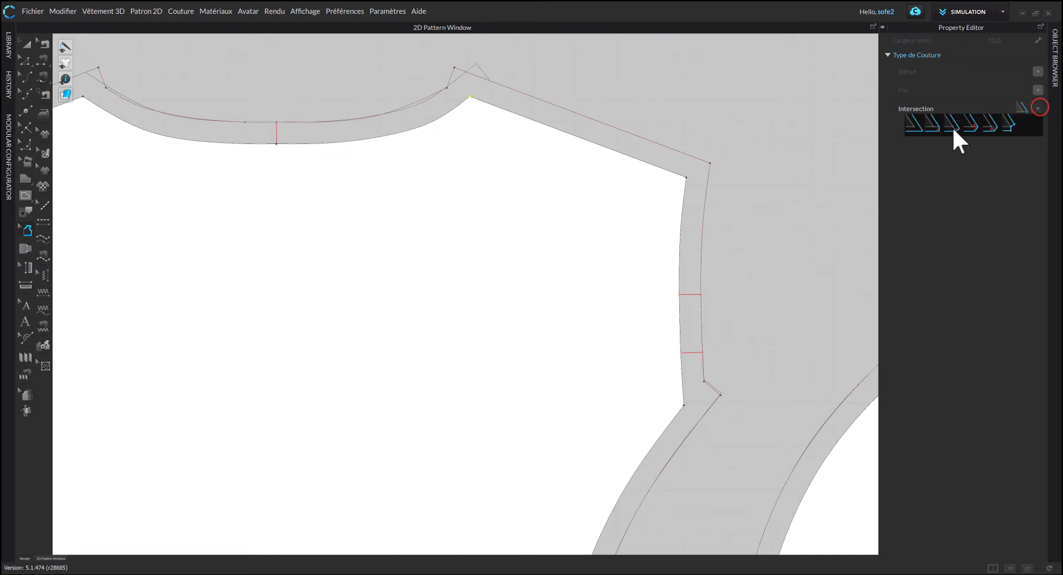
{"action": "left_click", "coordinate": [953, 127]}
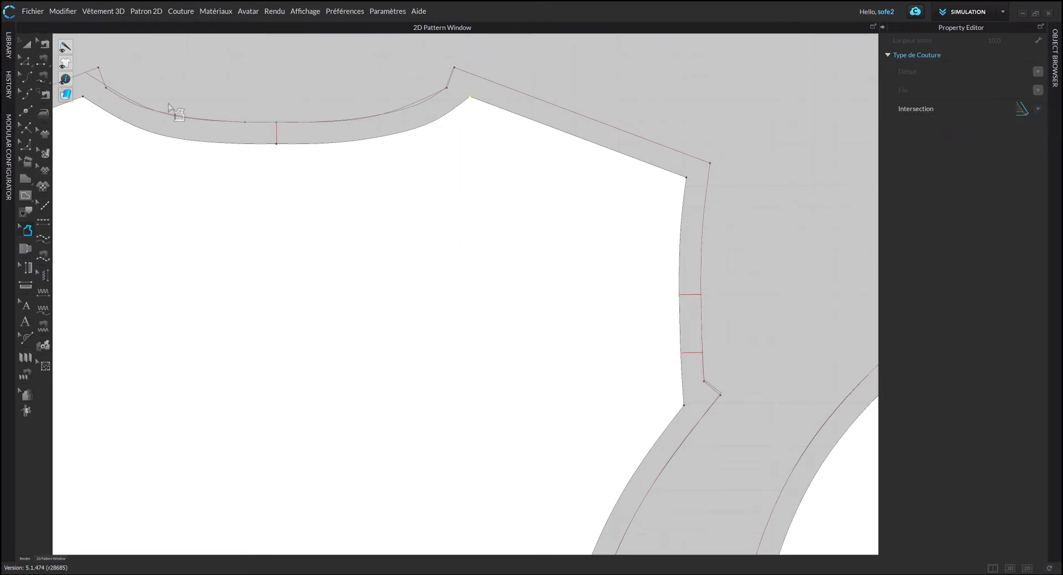
Step: Apply the second Intersection type to the back panel's right shoulder edge
{"action": "left_click", "coordinate": [687, 176]}
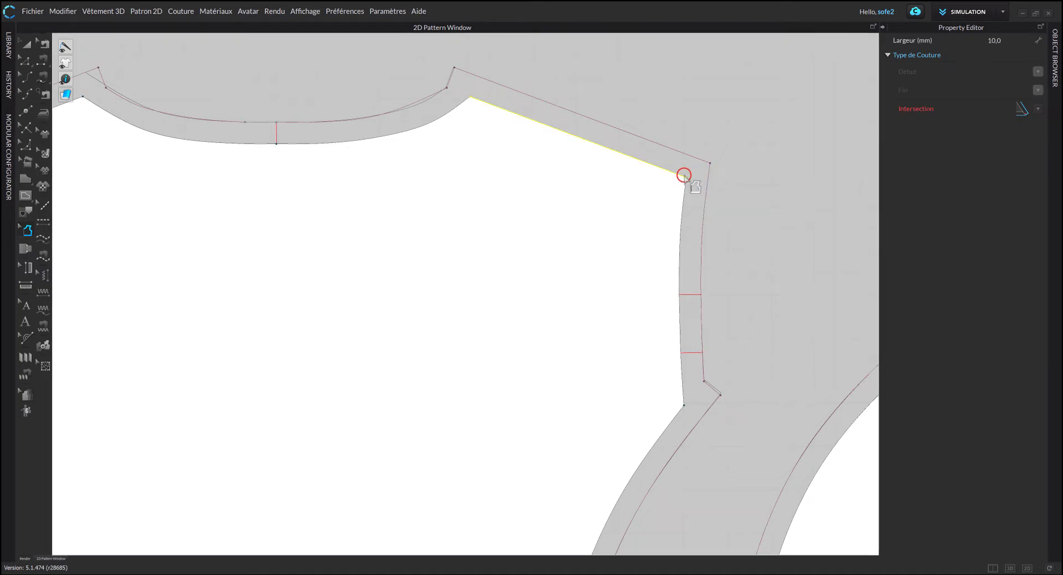
{"action": "left_click", "coordinate": [1038, 108]}
{"action": "left_click", "coordinate": [934, 129]}
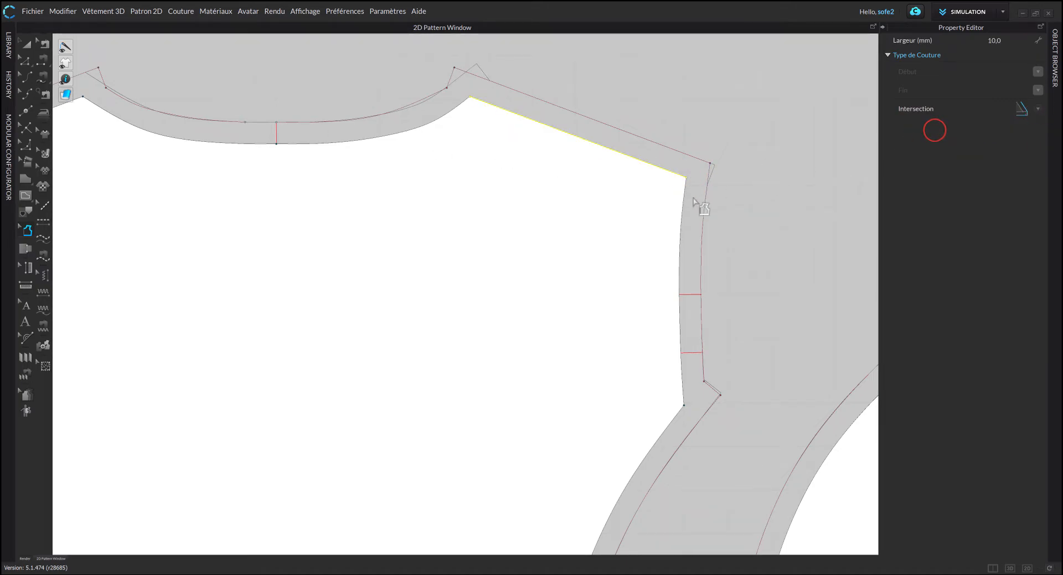
Step: Draw an internal line about 592 mm long down the back panel's centre, from the neckline midpoint to the hem midpoint
{"action": "scroll", "coordinate": [517, 283], "scroll_direction": "down", "scroll_amount": 5}
{"action": "scroll", "coordinate": [750, 289], "scroll_direction": "down", "scroll_amount": 1}
{"action": "right_click_drag", "start_coordinate": [749, 289], "coordinate": [706, 142]}
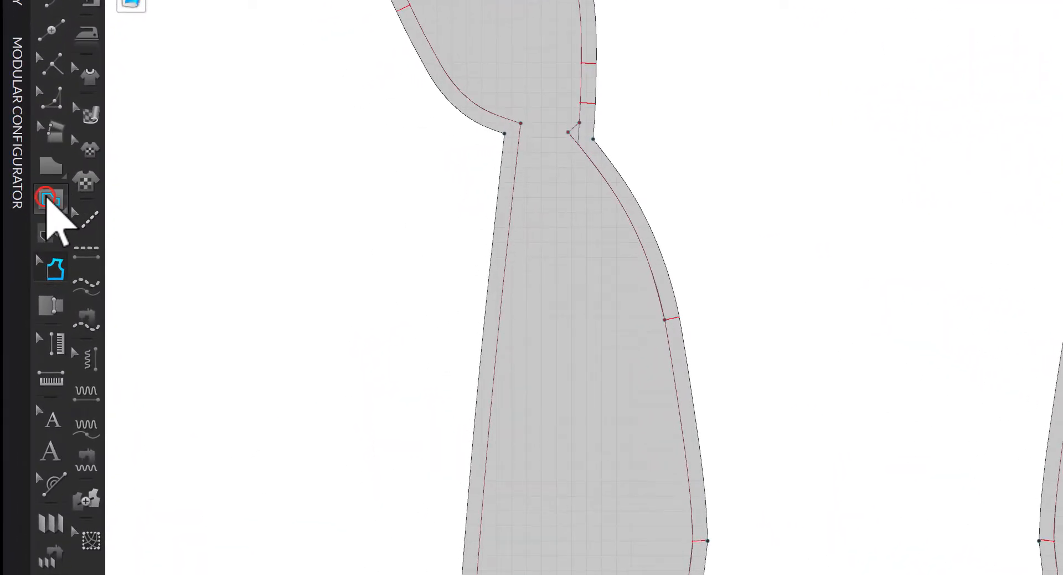
{"action": "left_click", "coordinate": [25, 195]}
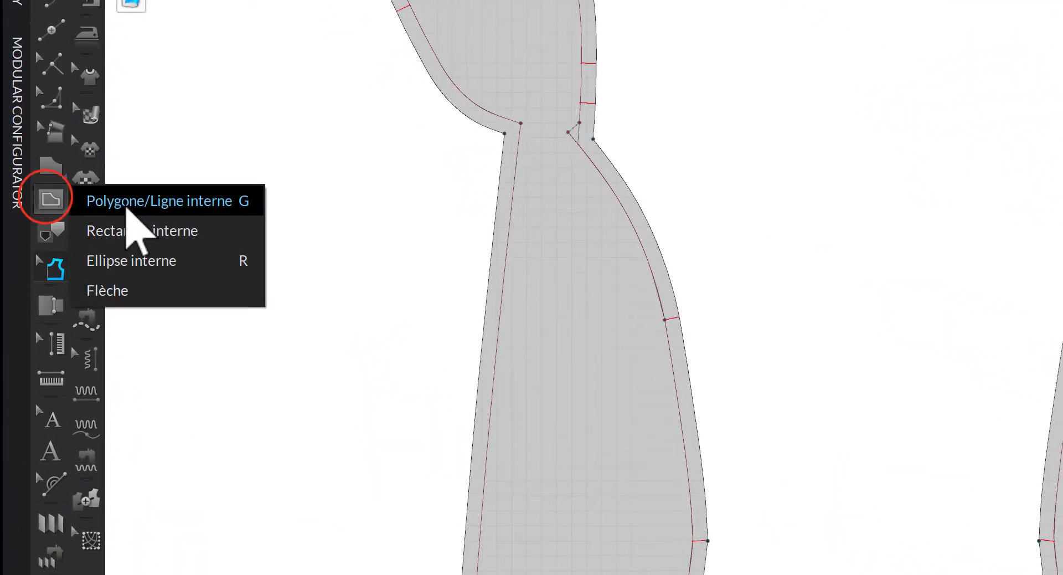
{"action": "left_click", "coordinate": [124, 206]}
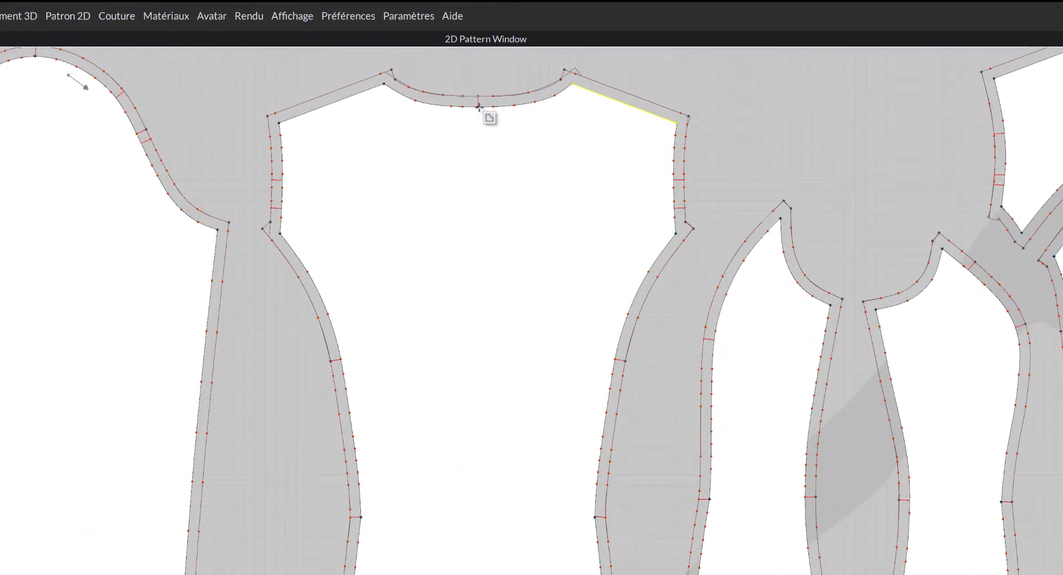
{"action": "left_click", "coordinate": [437, 75]}
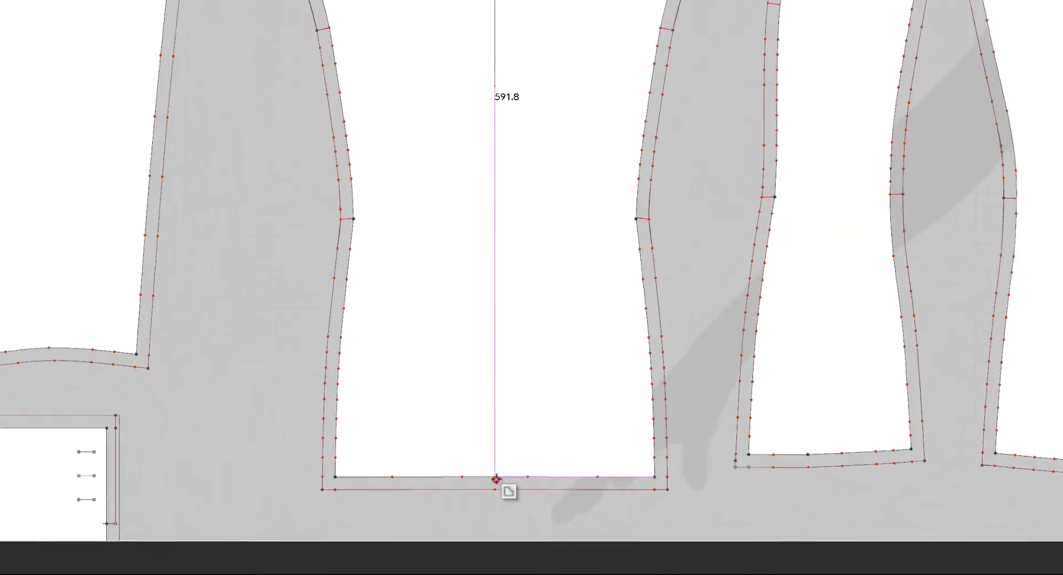
{"action": "left_click", "coordinate": [439, 518]}
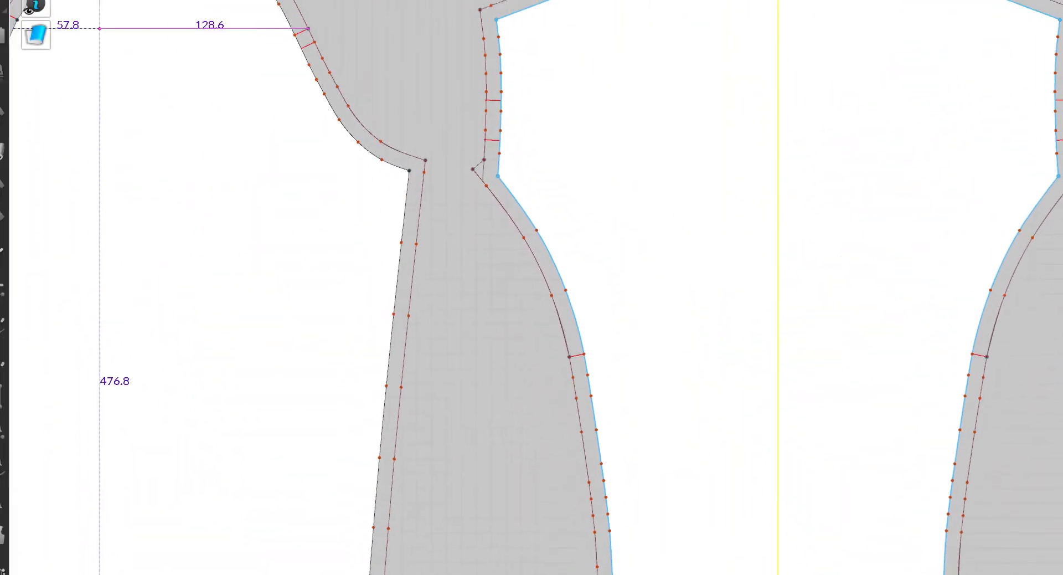
Step: Cut the back panel in two along its internal centre line
{"action": "left_click", "coordinate": [55, 110]}
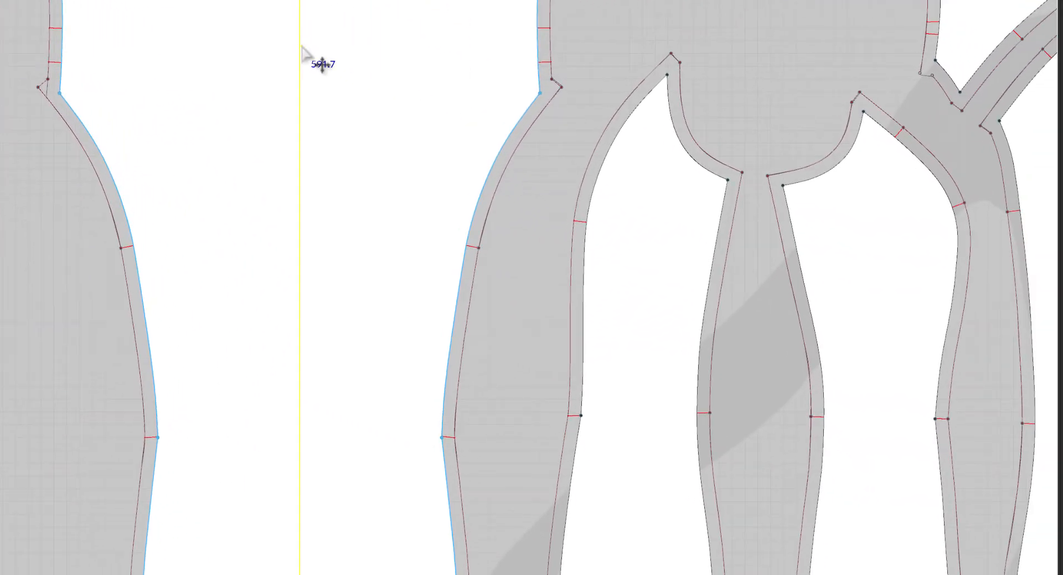
{"action": "right_click", "coordinate": [873, 280]}
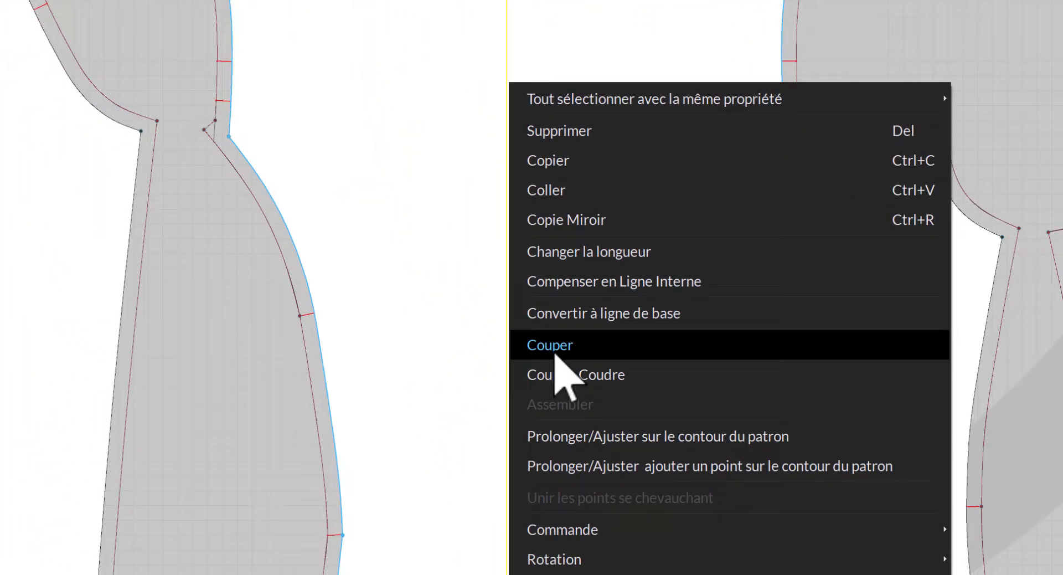
{"action": "left_click", "coordinate": [339, 273]}
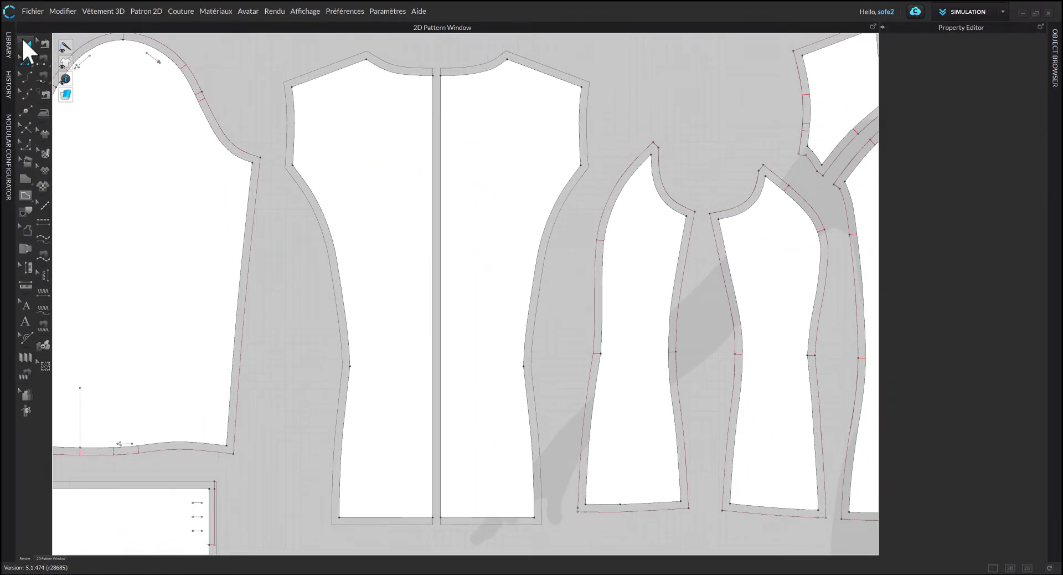
Step: Delete the left half of the back panel and move the remaining half slightly toward the sleeve
{"action": "left_click", "coordinate": [389, 143]}
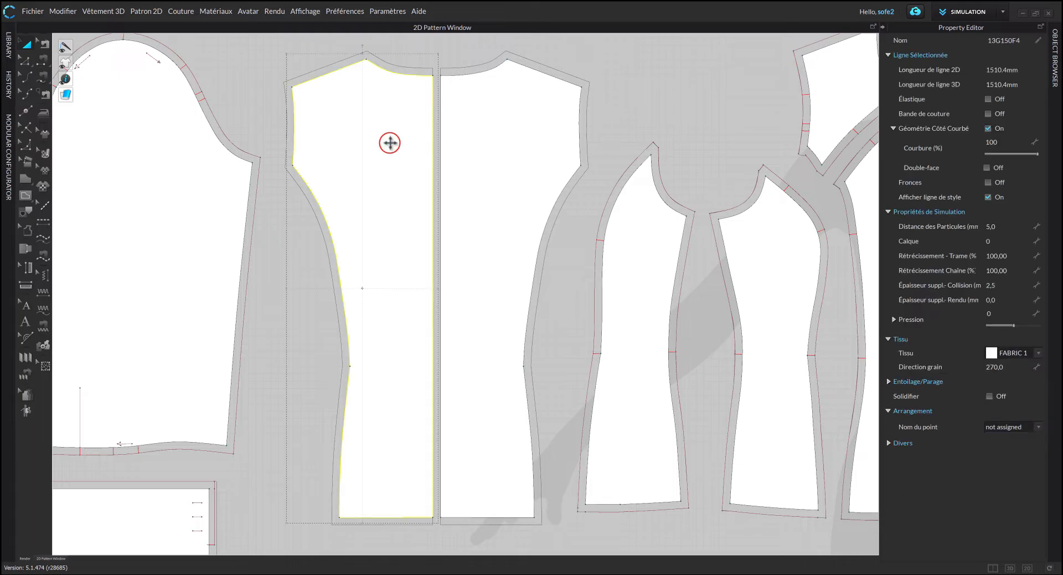
{"action": "key", "text": "Delete"}
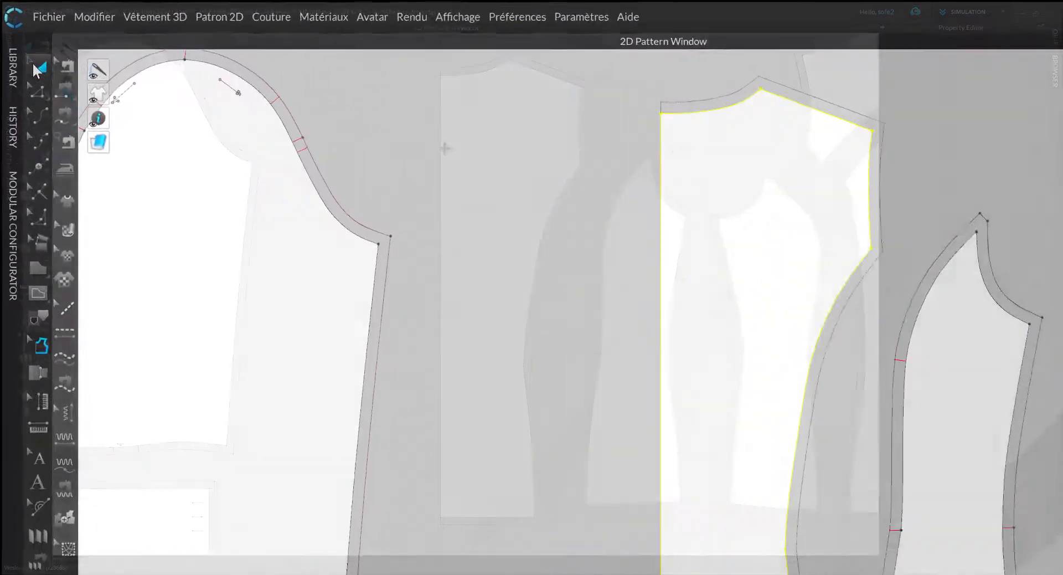
{"action": "left_click", "coordinate": [22, 43]}
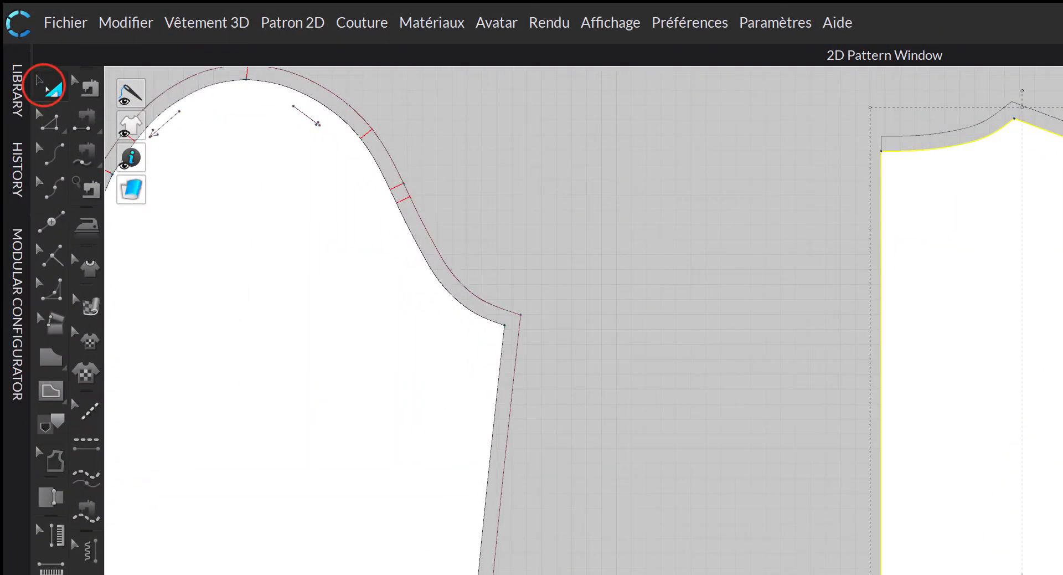
{"action": "left_click", "coordinate": [723, 198]}
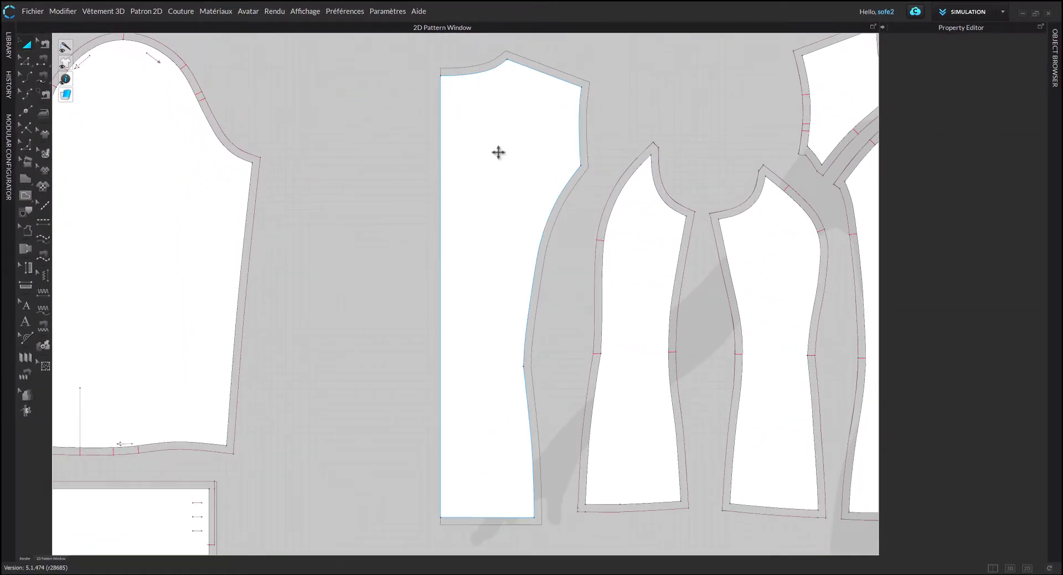
{"action": "left_click_drag", "start_coordinate": [497, 153], "coordinate": [466, 145]}
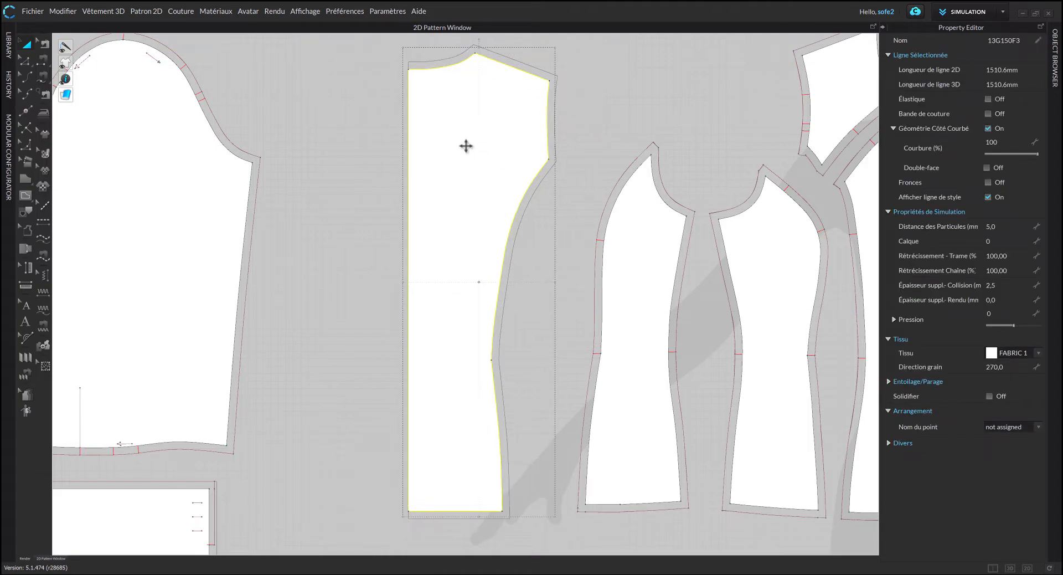
{"action": "left_click", "coordinate": [354, 93]}
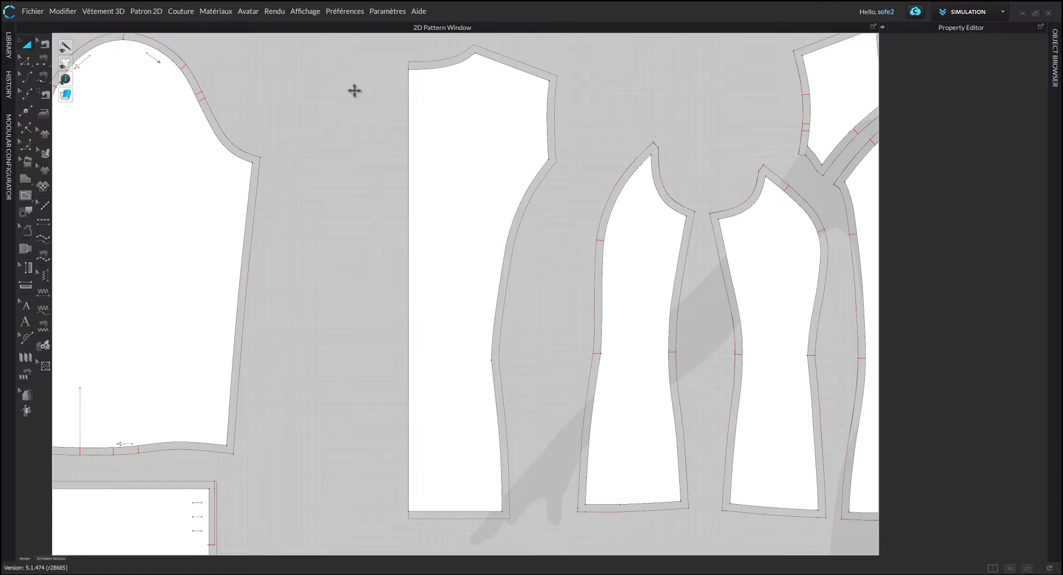
Step: Unfold the half back panel symmetrically with sewing along its centre edge, and shift the full panel slightly away from the sleeve
{"action": "left_click", "coordinate": [483, 116]}
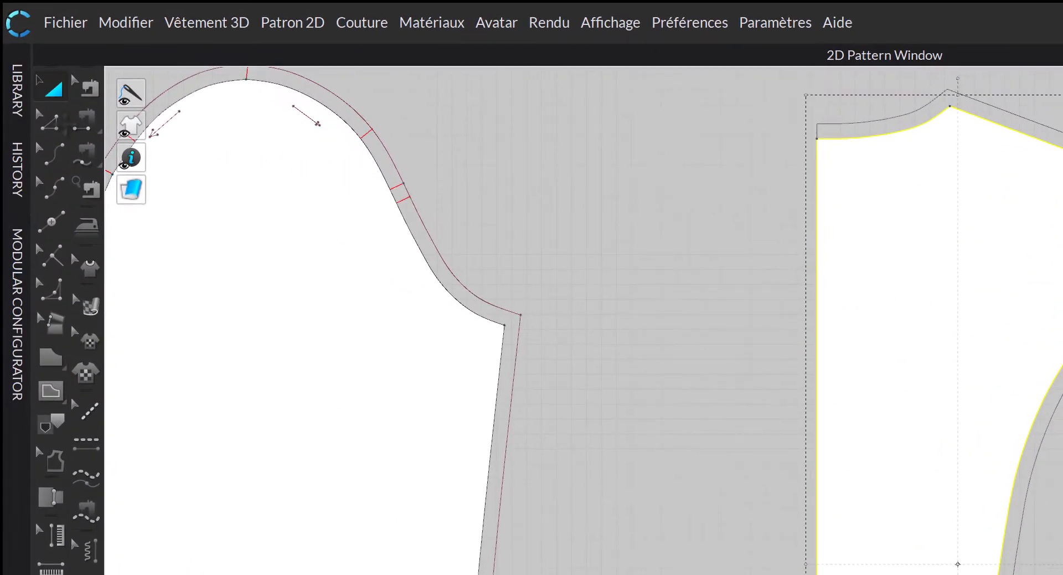
{"action": "left_click", "coordinate": [47, 122]}
{"action": "left_click", "coordinate": [764, 266]}
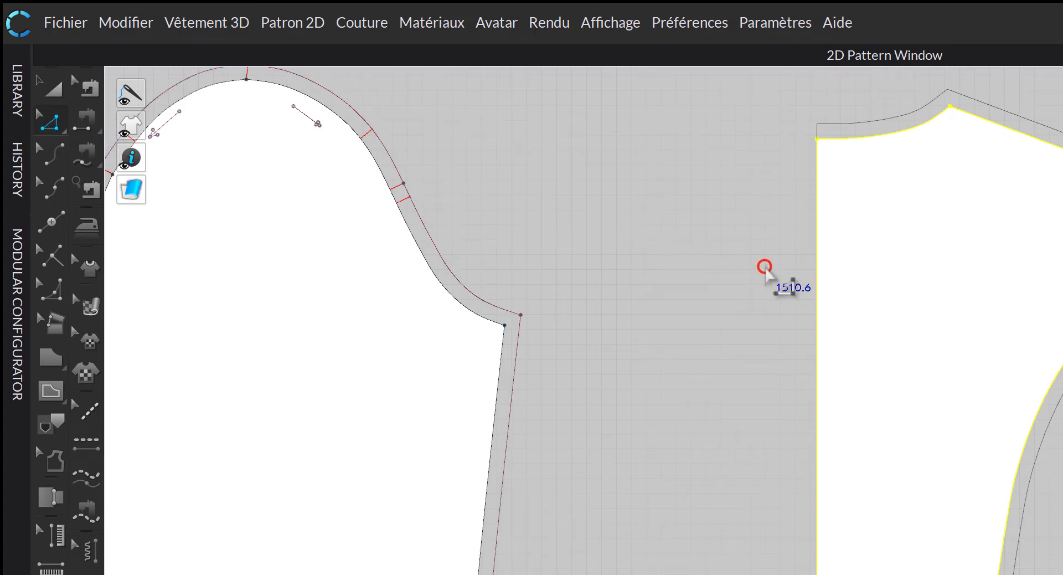
{"action": "left_click", "coordinate": [817, 298]}
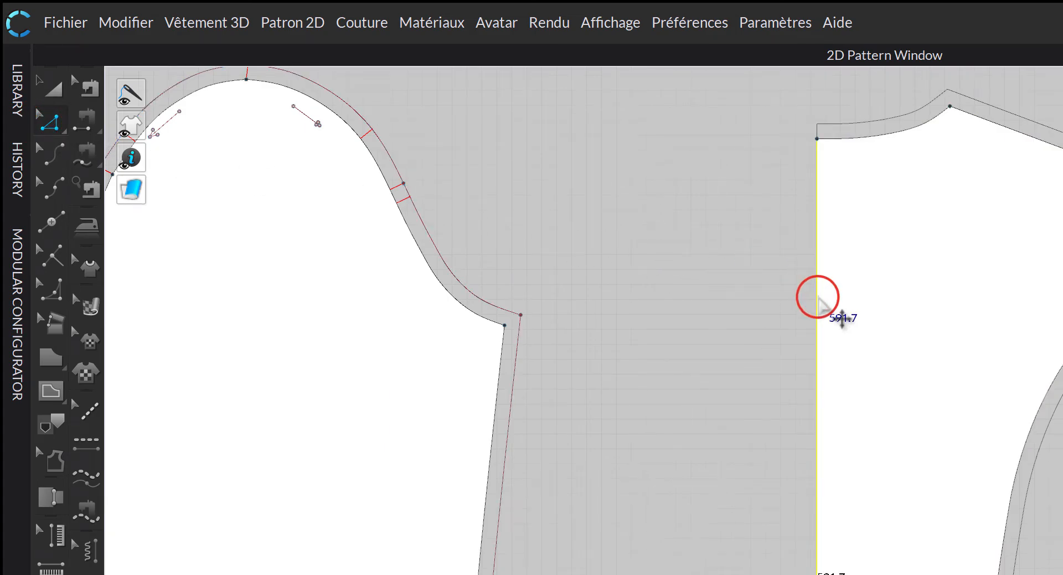
{"action": "right_click", "coordinate": [818, 302]}
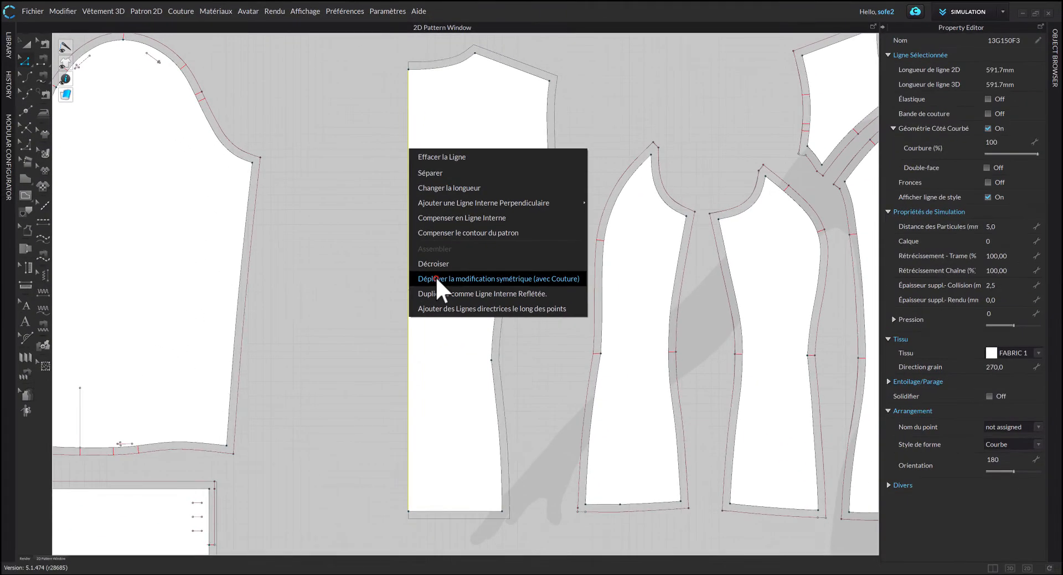
{"action": "left_click", "coordinate": [576, 367]}
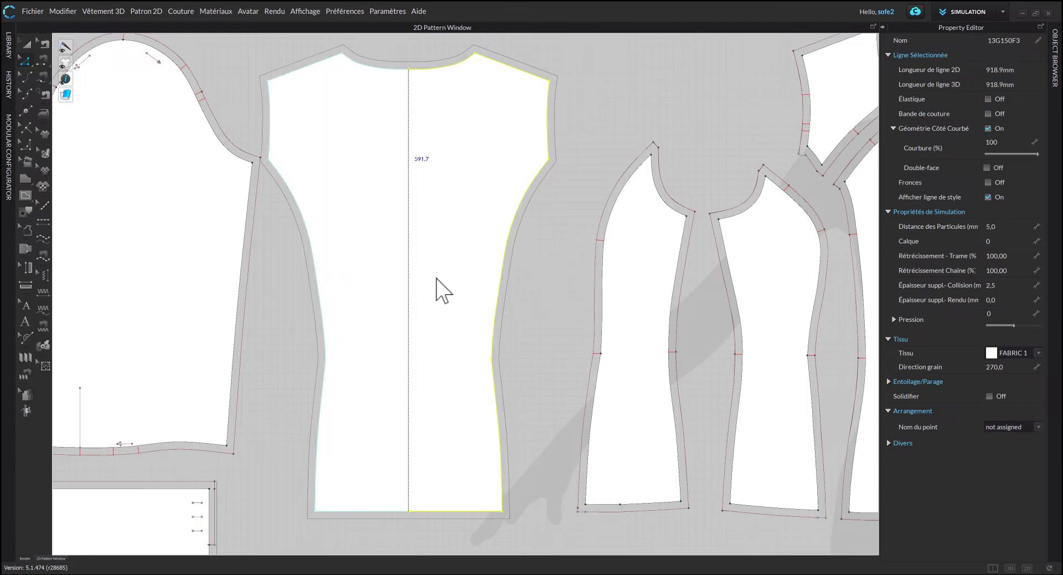
{"action": "left_click", "coordinate": [26, 43]}
{"action": "mouse_move", "coordinate": [363, 154]}
{"action": "left_mouse_down"}
{"action": "mouse_move", "coordinate": [380, 178]}
{"action": "mouse_move", "coordinate": [398, 179]}
{"action": "mouse_move", "coordinate": [391, 159]}
{"action": "left_mouse_up"}
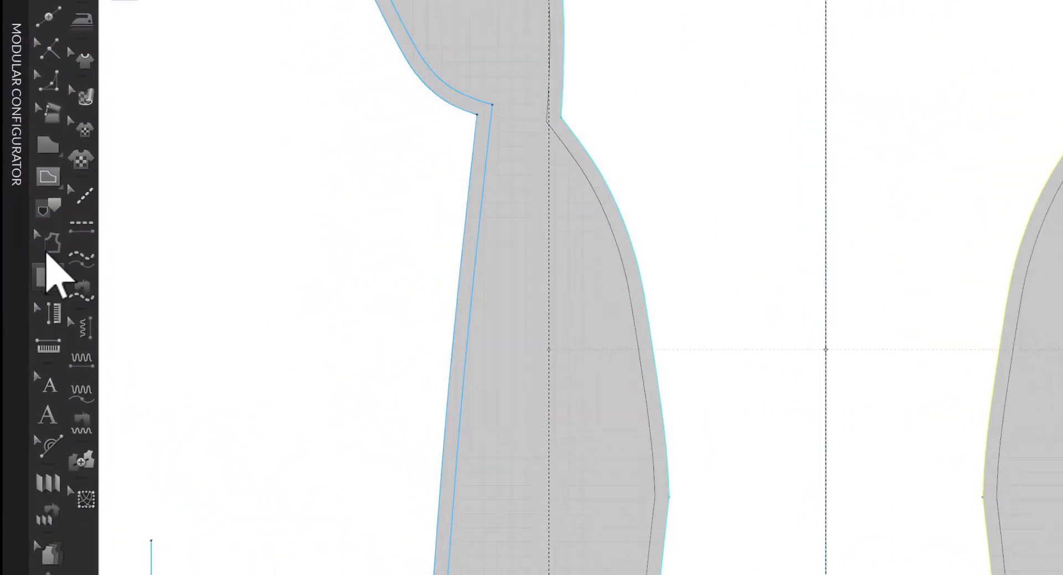
Step: Apply the second Intersection type to the back panel's seam allowance corner where the right shoulder meets the neckline
{"action": "left_click", "coordinate": [23, 235]}
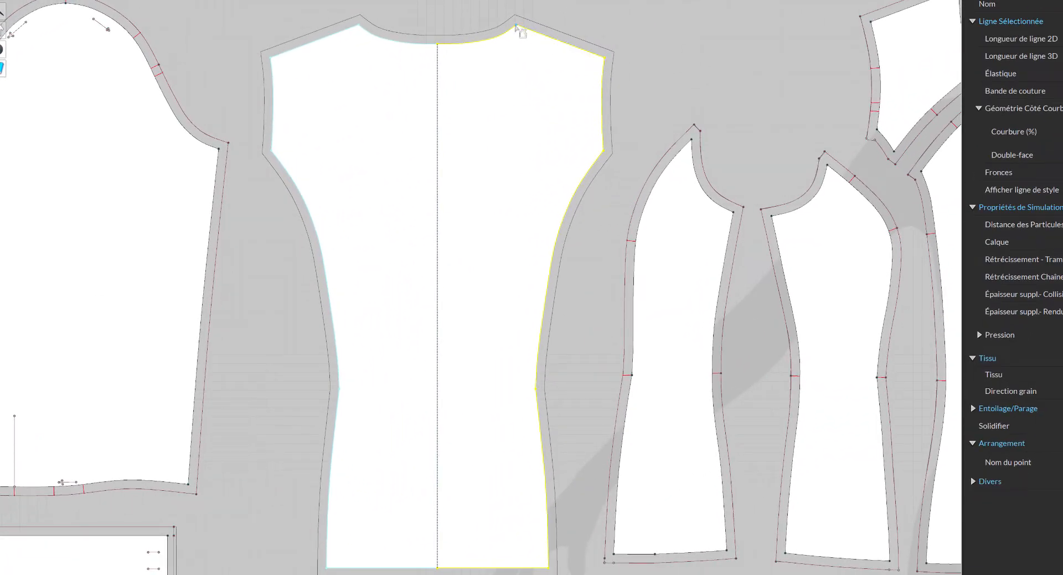
{"action": "left_click", "coordinate": [515, 26]}
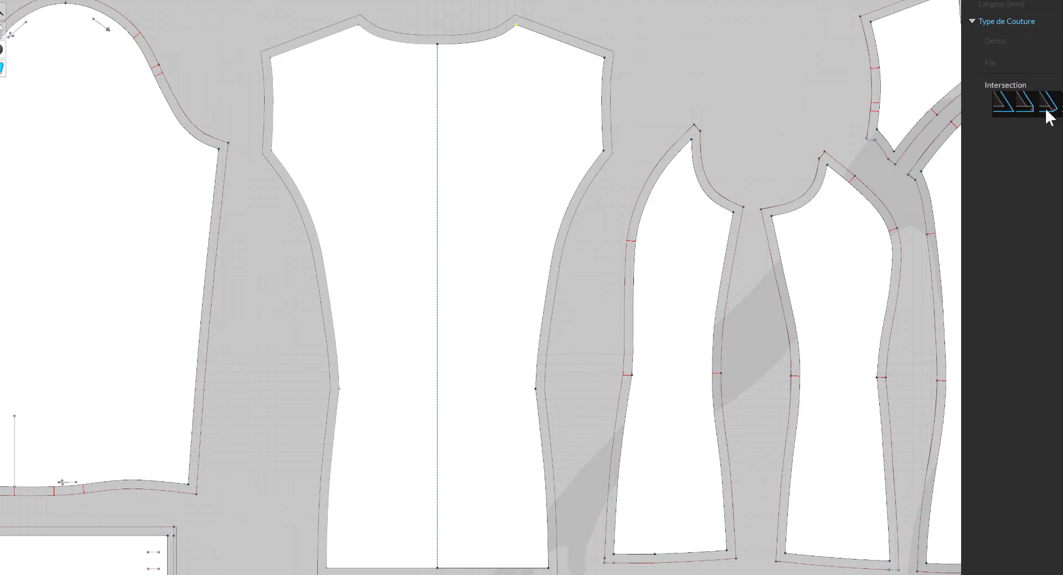
{"action": "left_click", "coordinate": [1046, 107]}
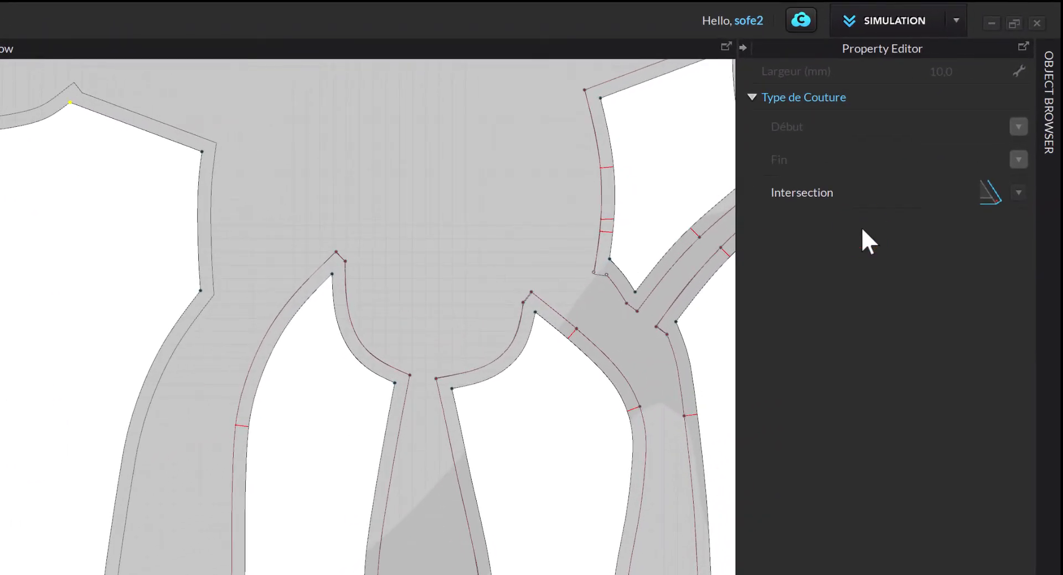
{"action": "left_click", "coordinate": [1009, 188]}
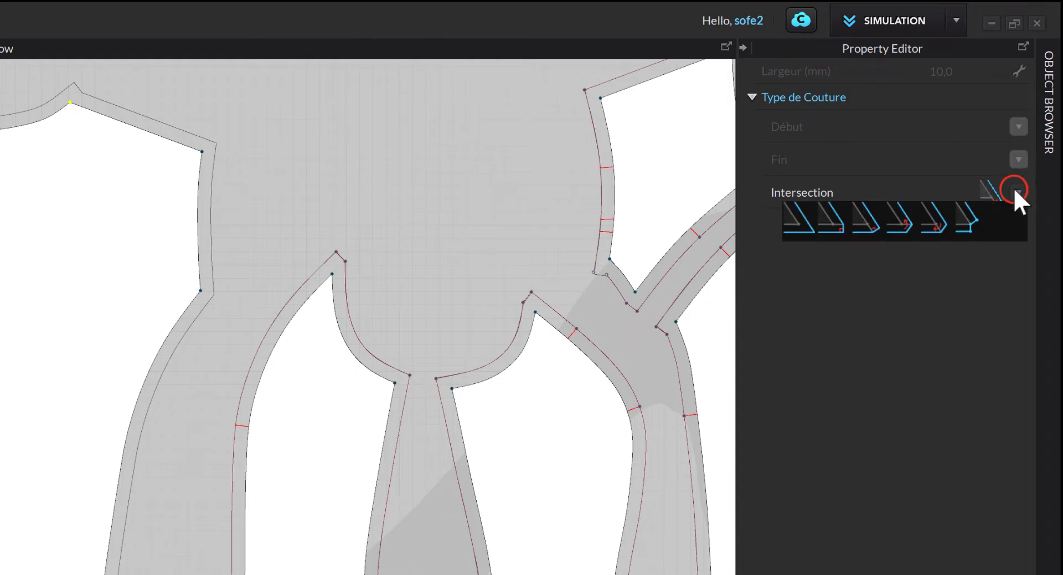
{"action": "left_click", "coordinate": [843, 220]}
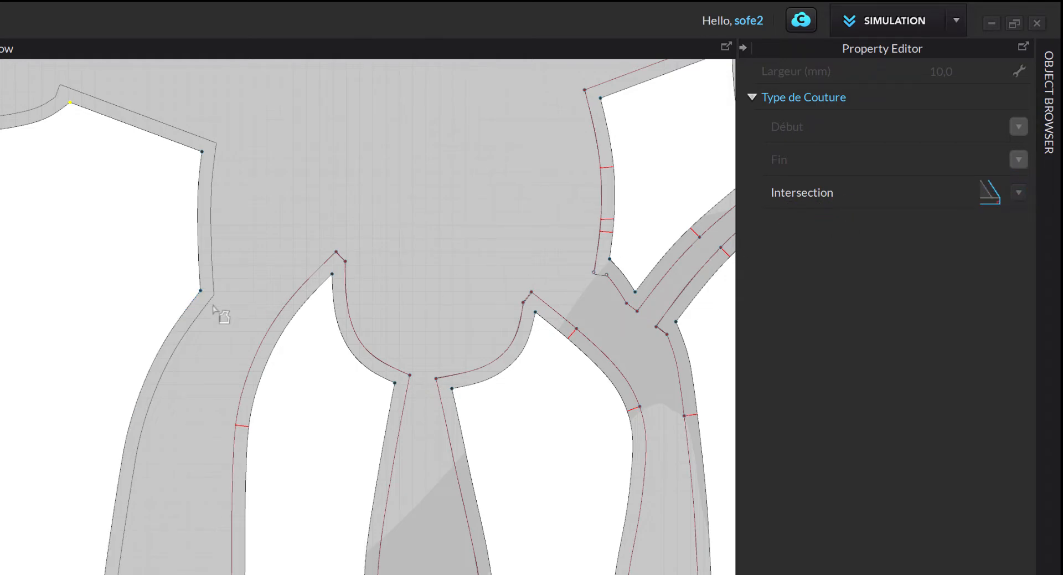
Step: Apply the second Intersection type to the seam allowance corner at the base of the back panel's right armhole
{"action": "left_click", "coordinate": [201, 291]}
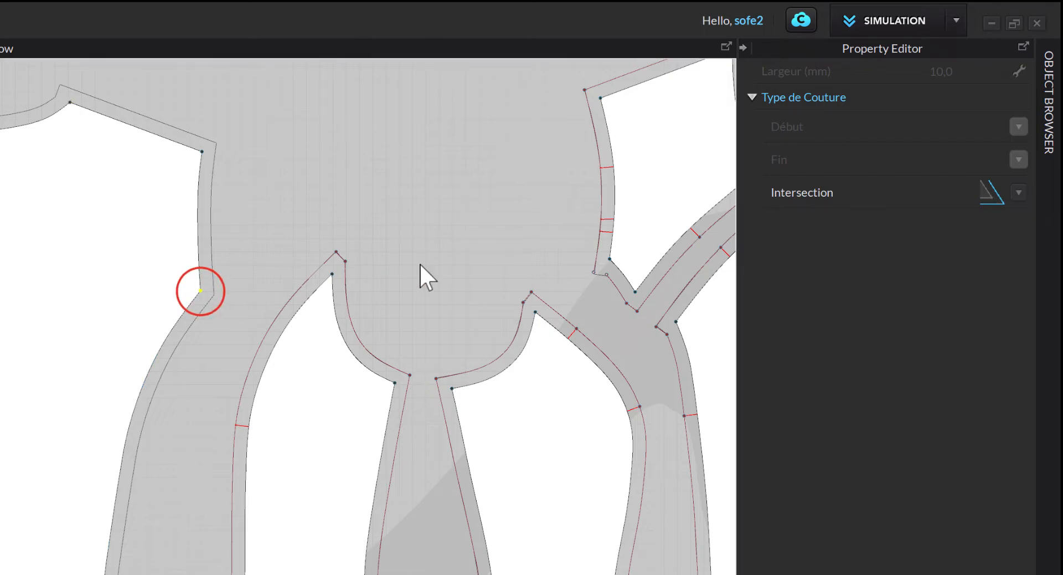
{"action": "left_click", "coordinate": [1017, 192]}
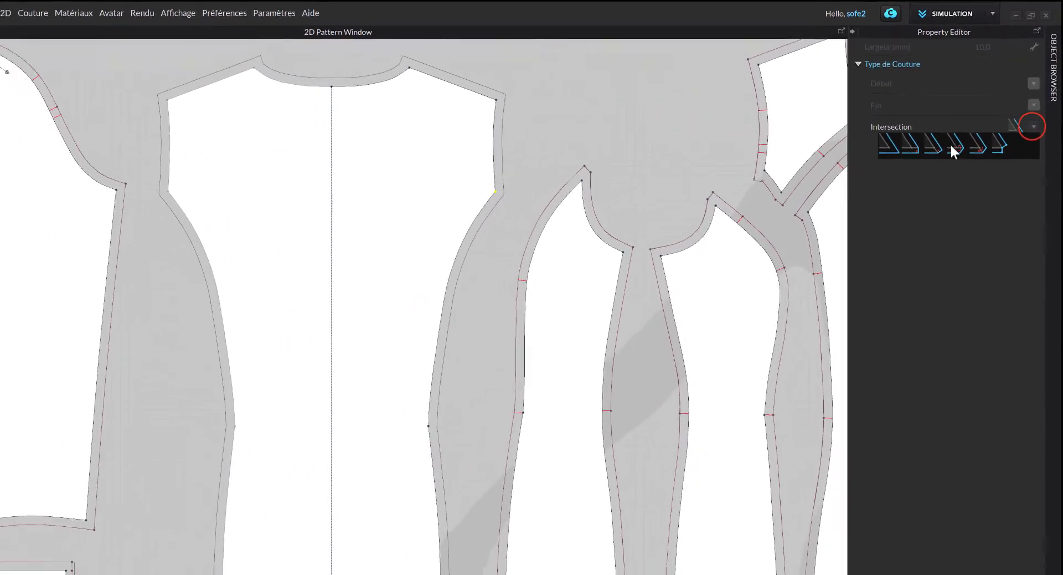
{"action": "left_click", "coordinate": [945, 138]}
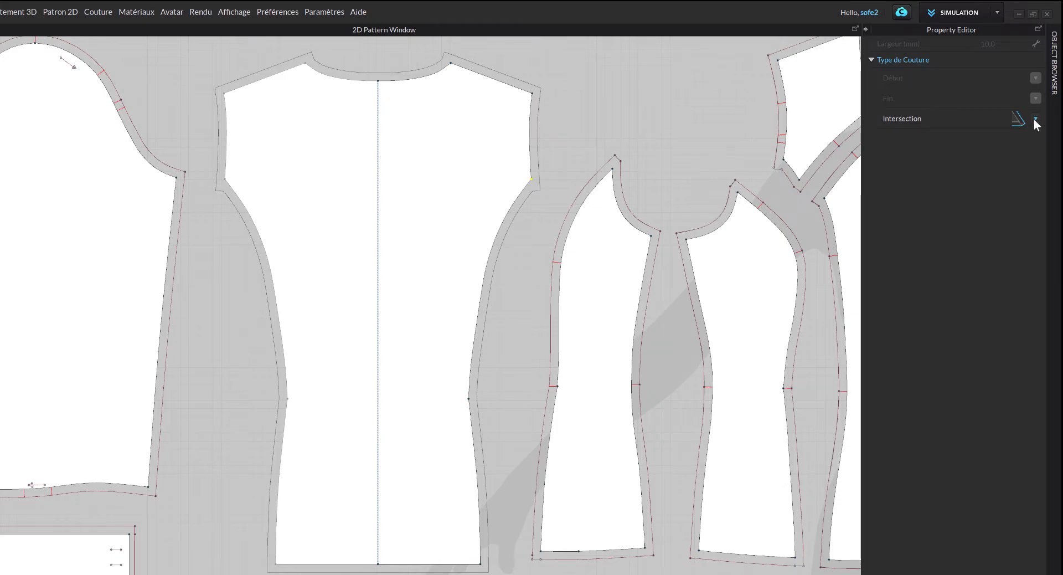
{"action": "left_click", "coordinate": [1033, 118]}
{"action": "left_click", "coordinate": [925, 138]}
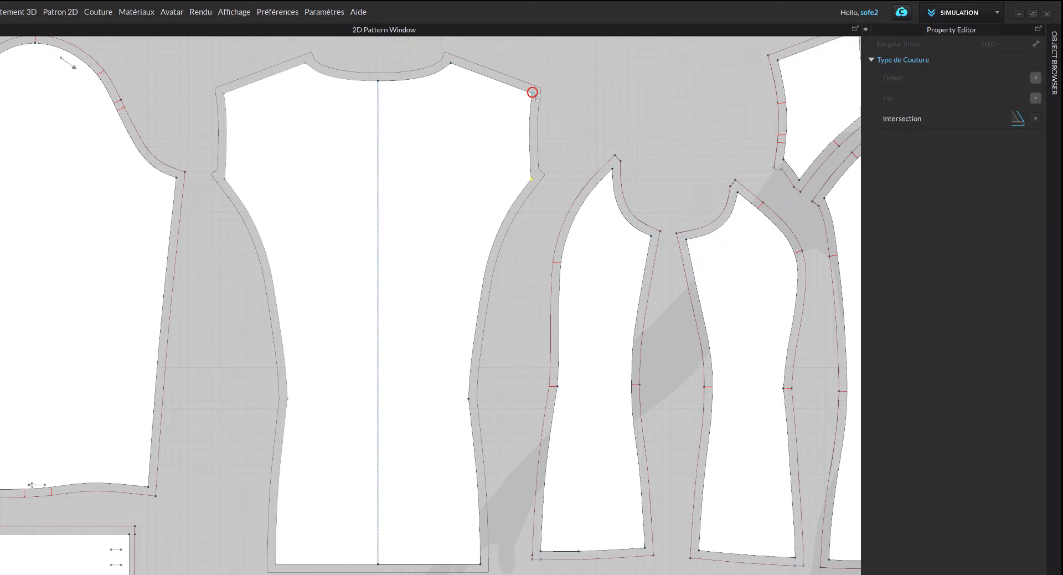
Step: Apply the third Intersection type to the seam allowance corner at the back panel's right shoulder tip
{"action": "left_click", "coordinate": [532, 92]}
{"action": "left_click", "coordinate": [1033, 118]}
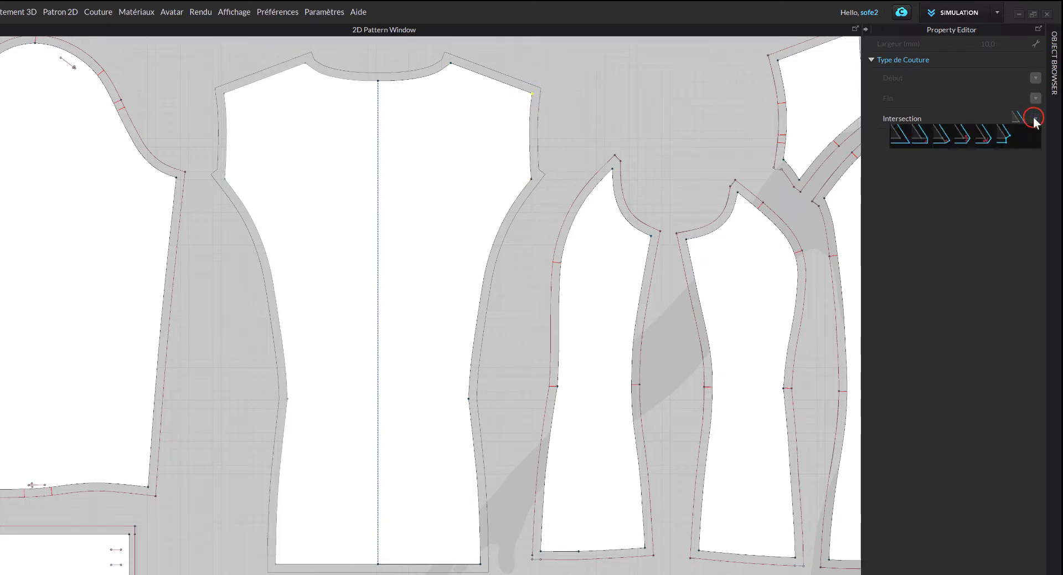
{"action": "left_click", "coordinate": [943, 141]}
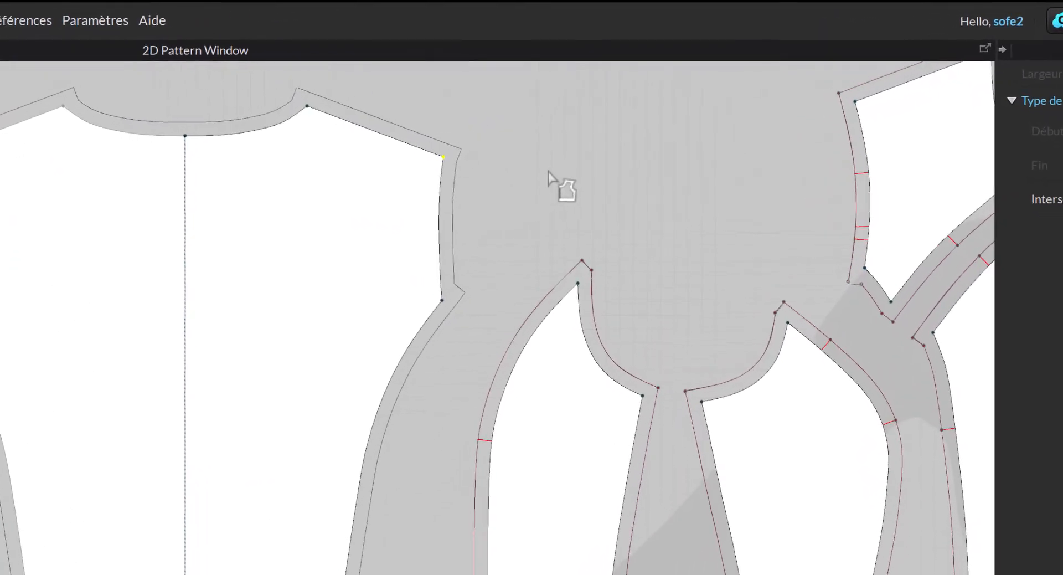
{"action": "left_click", "coordinate": [594, 102]}
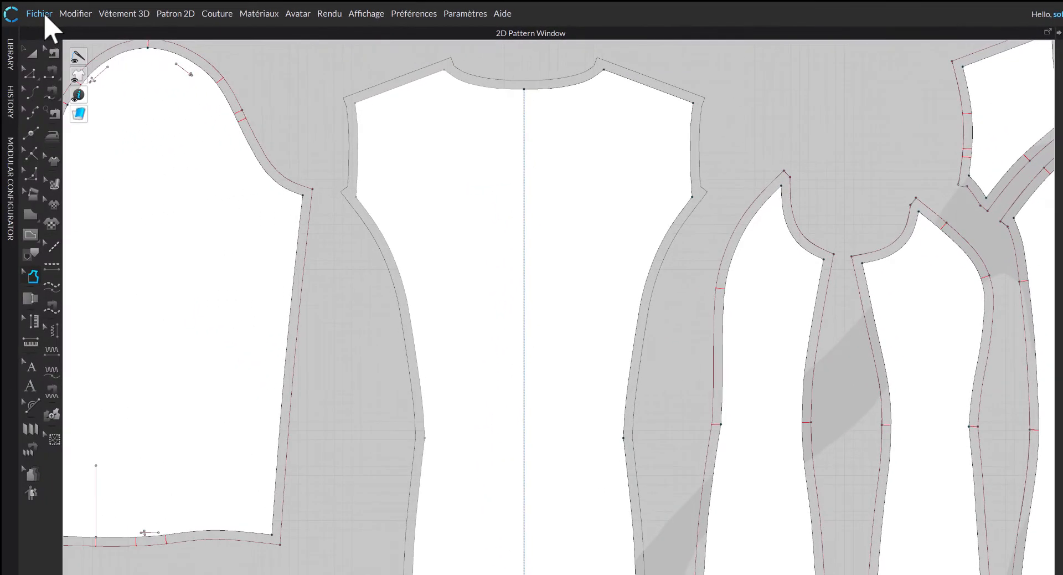
Step: Save the project as Chemise T38.Zprj in Documents > CLO3D > Patrons, replacing the existing file
{"action": "left_click", "coordinate": [45, 16]}
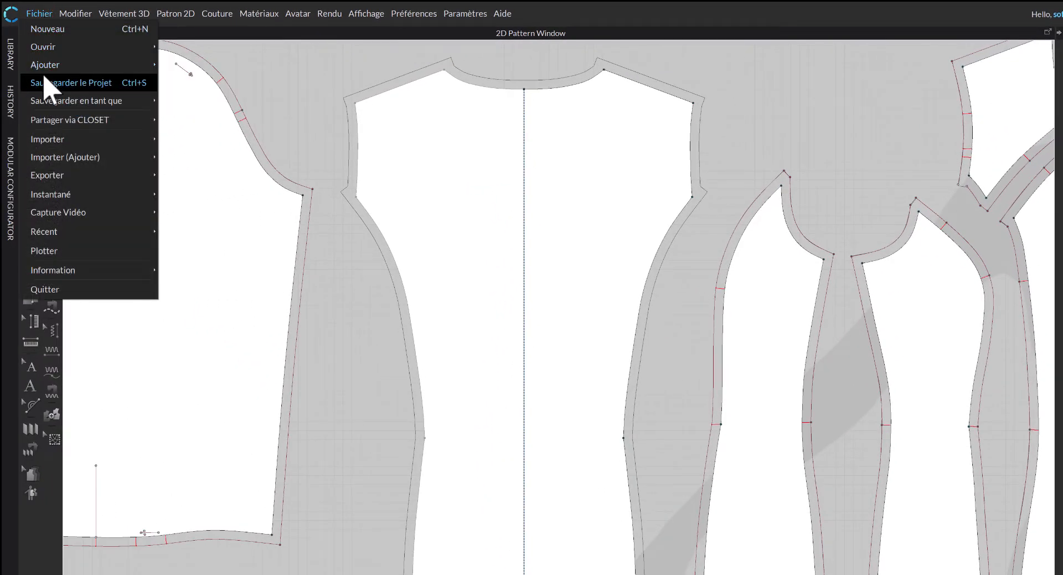
{"action": "mouse_move", "coordinate": [98, 98]}
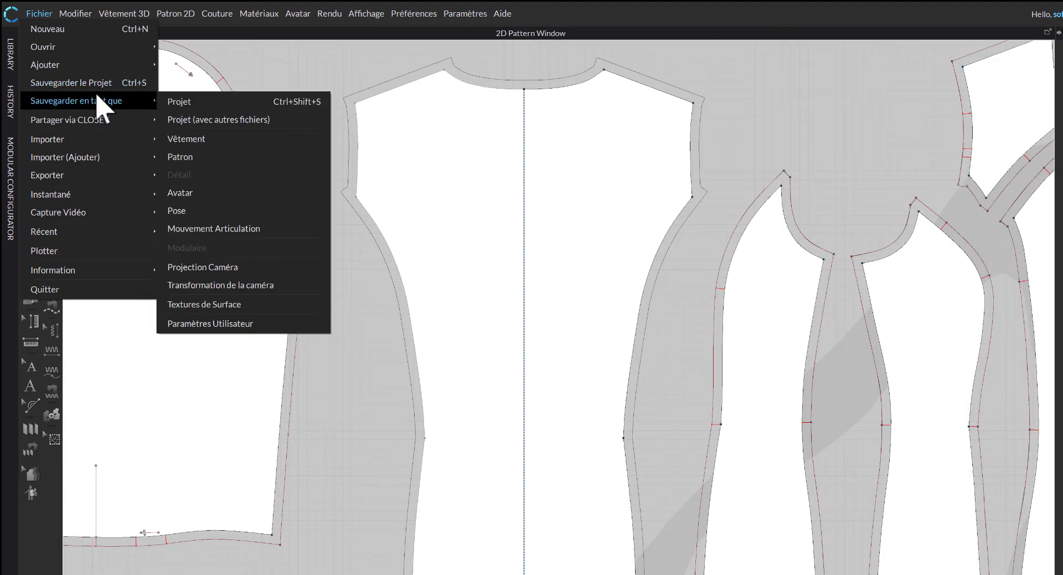
{"action": "left_click", "coordinate": [204, 106]}
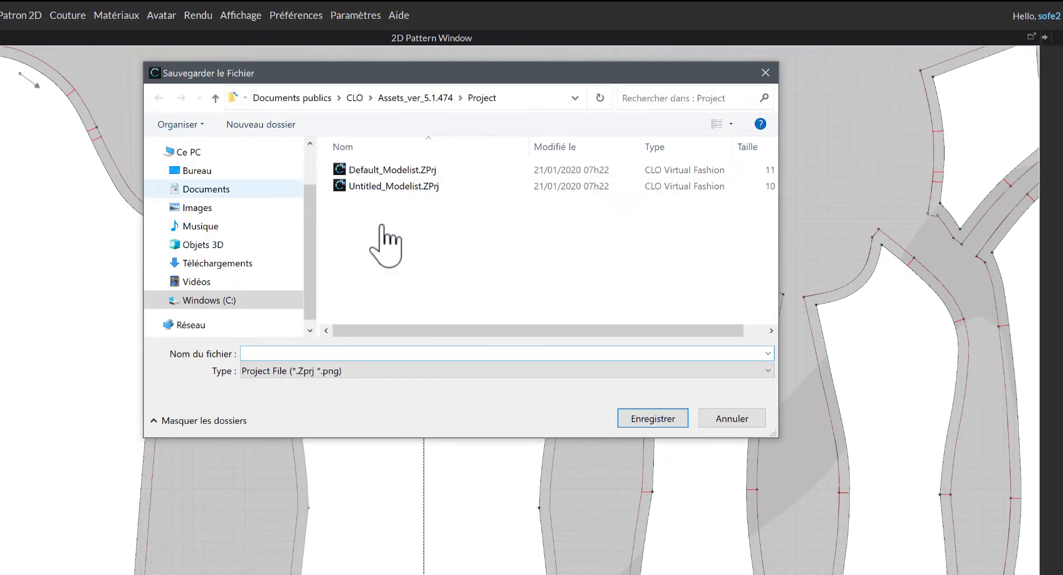
{"action": "left_click", "coordinate": [224, 189]}
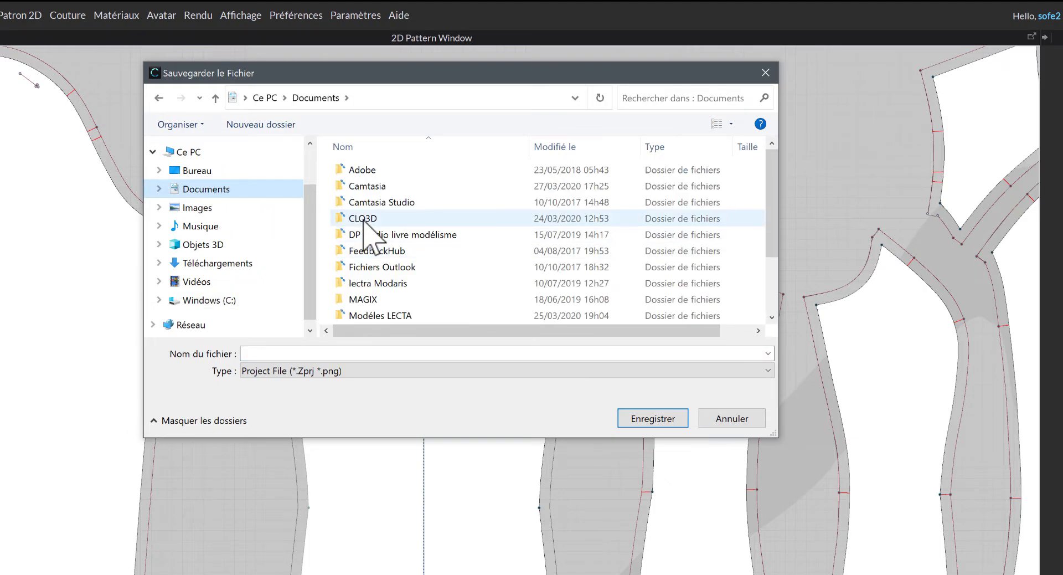
{"action": "double_click", "coordinate": [362, 219]}
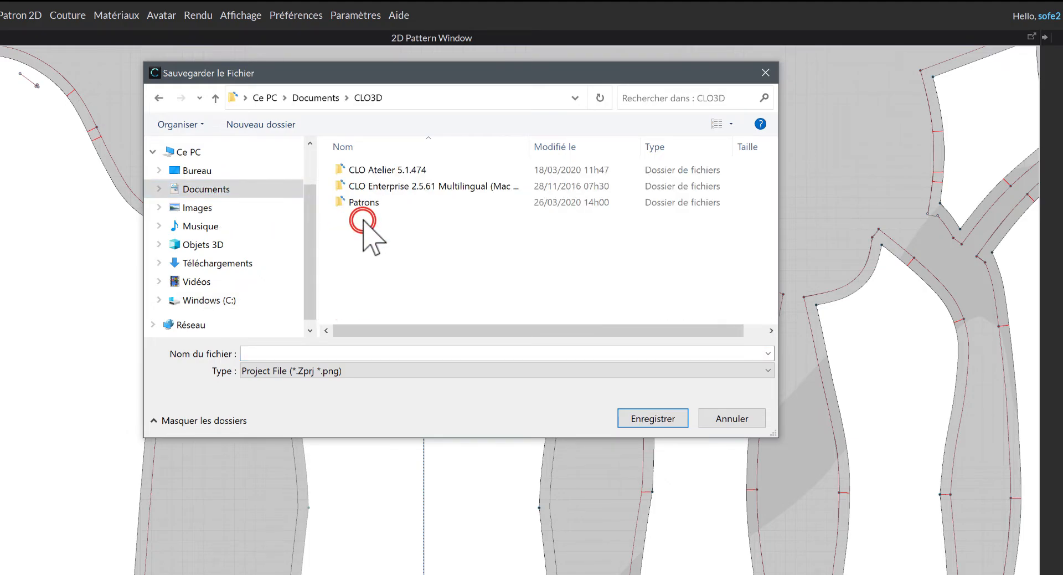
{"action": "double_click", "coordinate": [357, 205]}
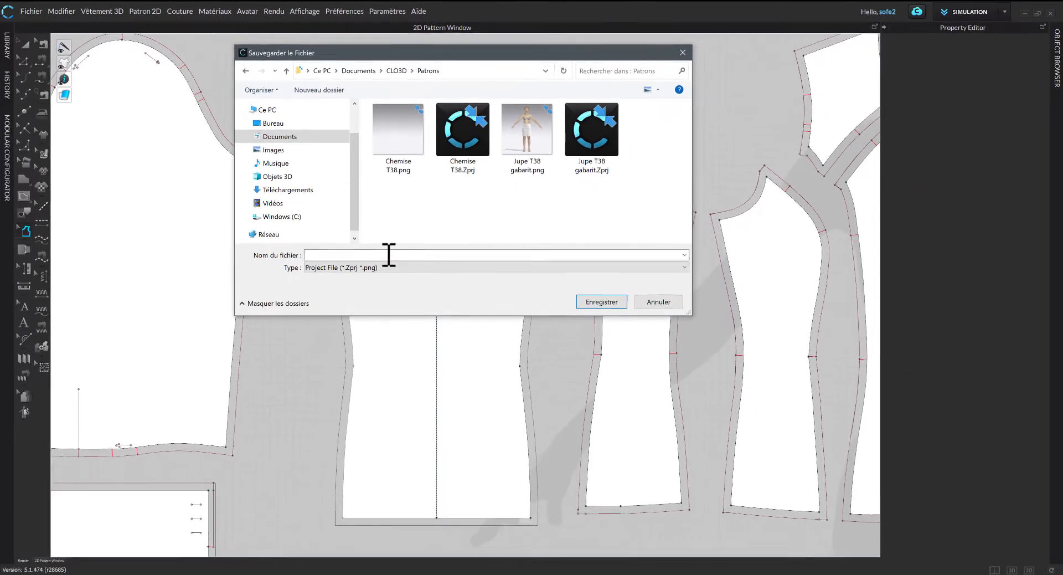
{"action": "left_click", "coordinate": [353, 353]}
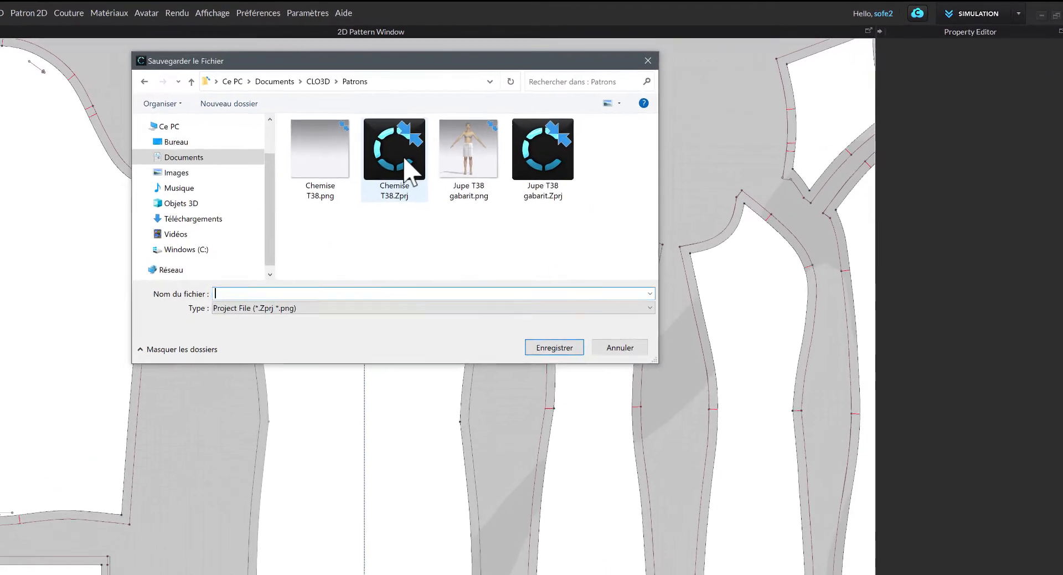
{"action": "left_click", "coordinate": [389, 162]}
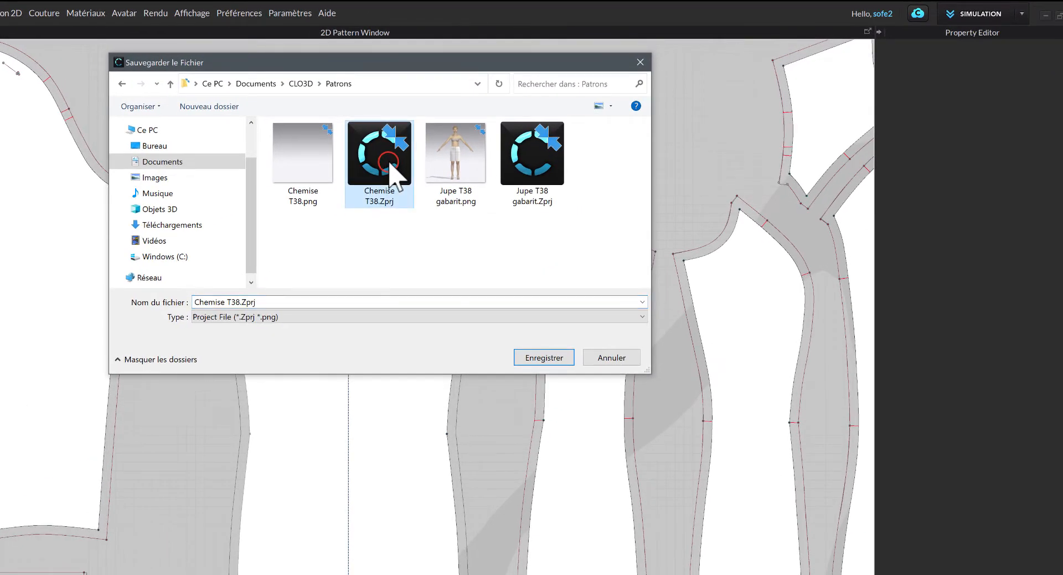
{"action": "left_click", "coordinate": [553, 357]}
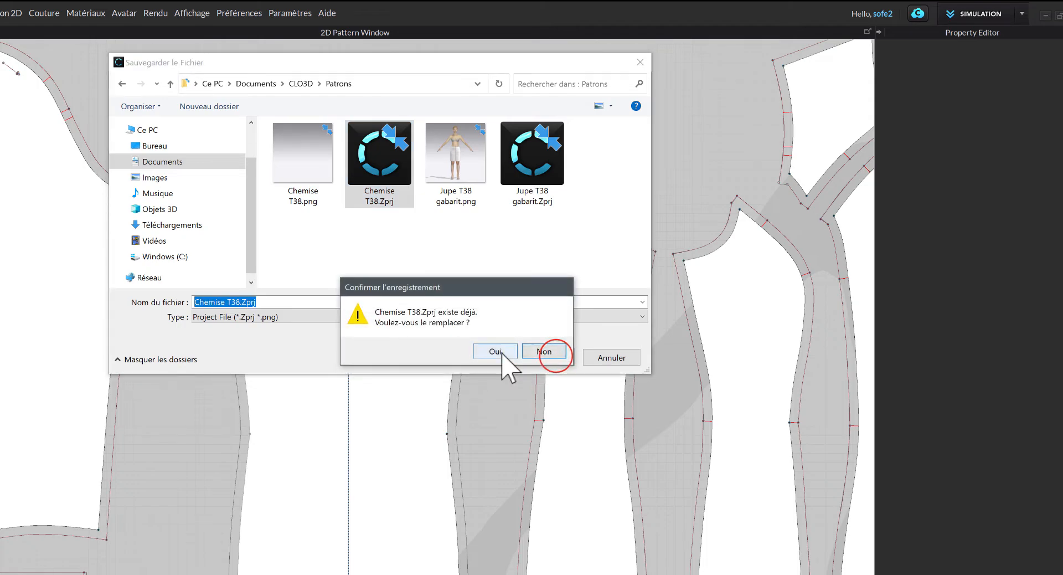
{"action": "left_click", "coordinate": [501, 352]}
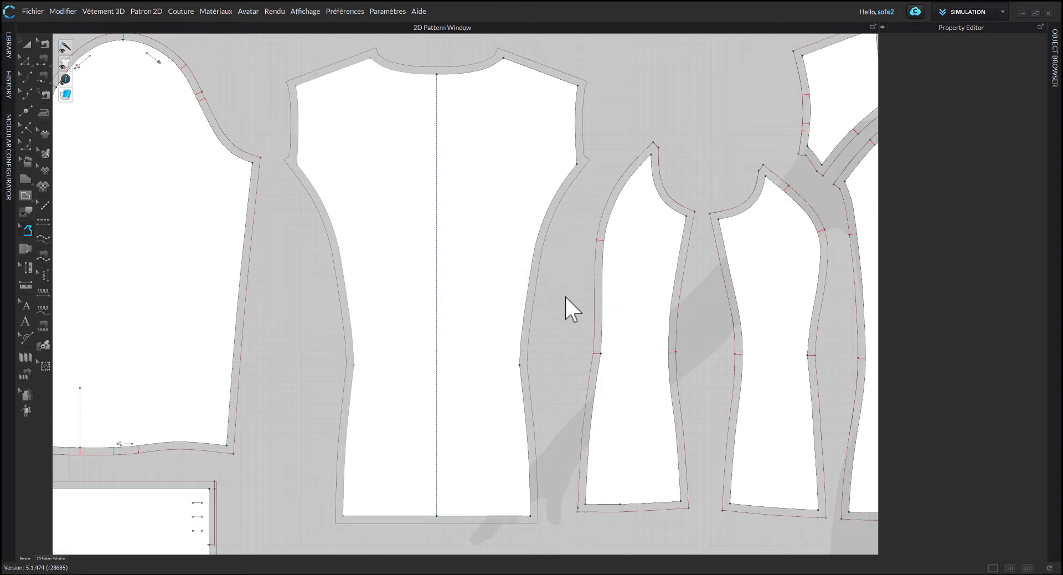
Step: Create a symmetric copy of the buttoned front panel and place it beside the original, offset about 322 mm
{"action": "scroll", "coordinate": [565, 295], "scroll_direction": "down", "scroll_amount": 1}
{"action": "scroll", "coordinate": [566, 299], "scroll_direction": "down", "scroll_amount": 1}
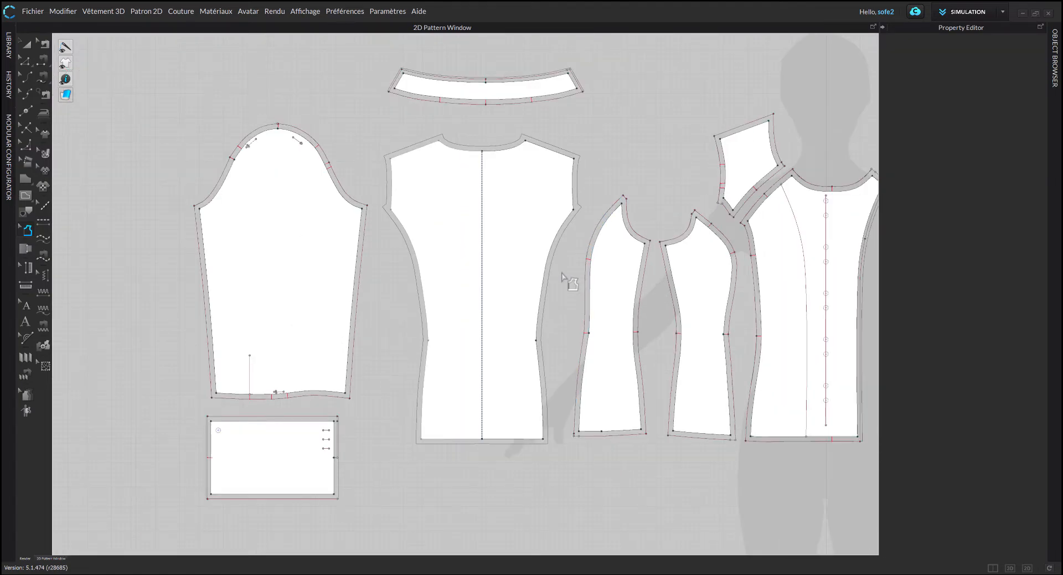
{"action": "right_click_drag", "start_coordinate": [565, 249], "coordinate": [500, 263]}
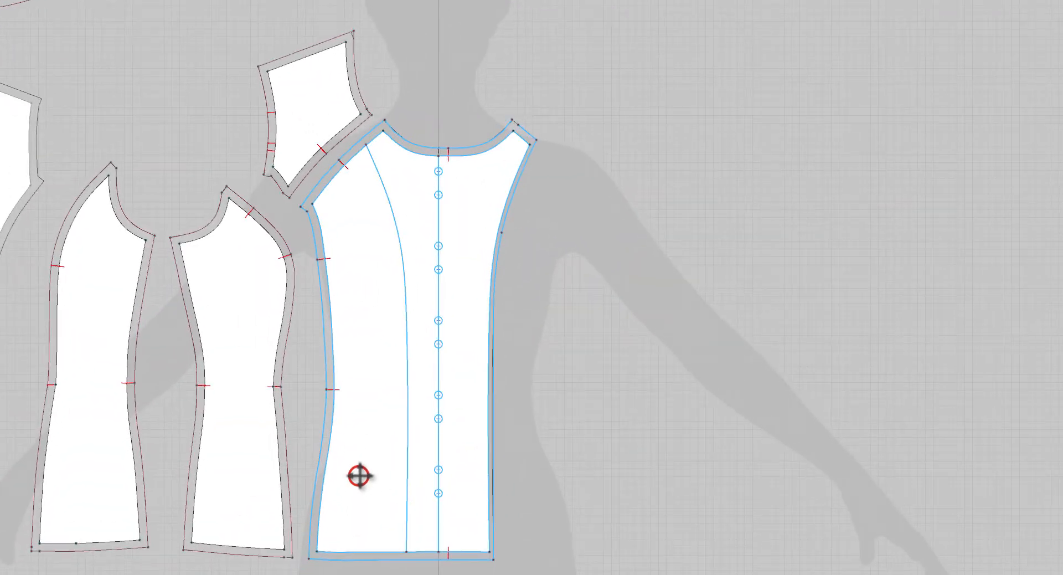
{"action": "right_click", "coordinate": [710, 400]}
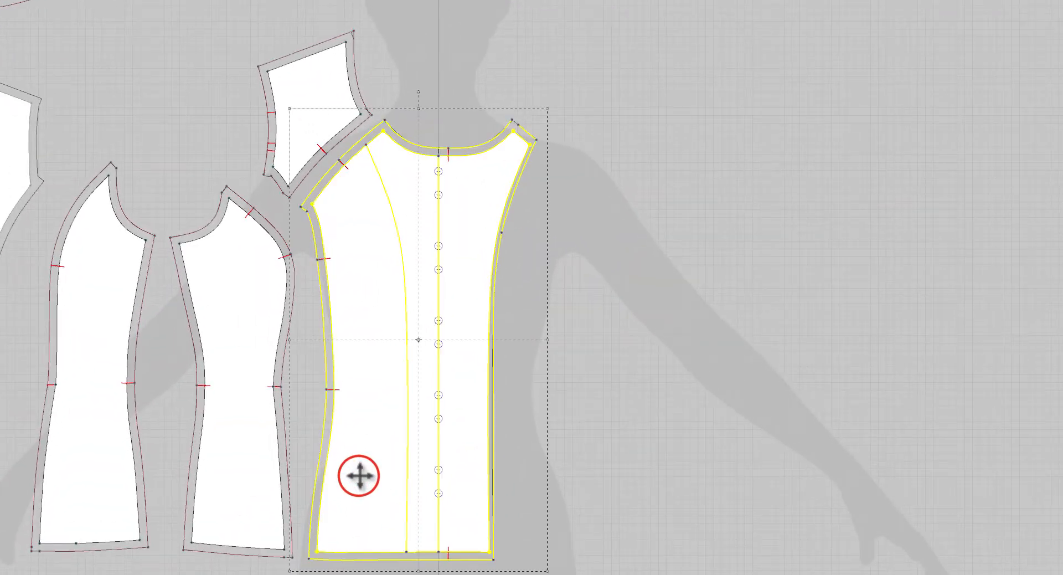
{"action": "left_click", "coordinate": [449, 48]}
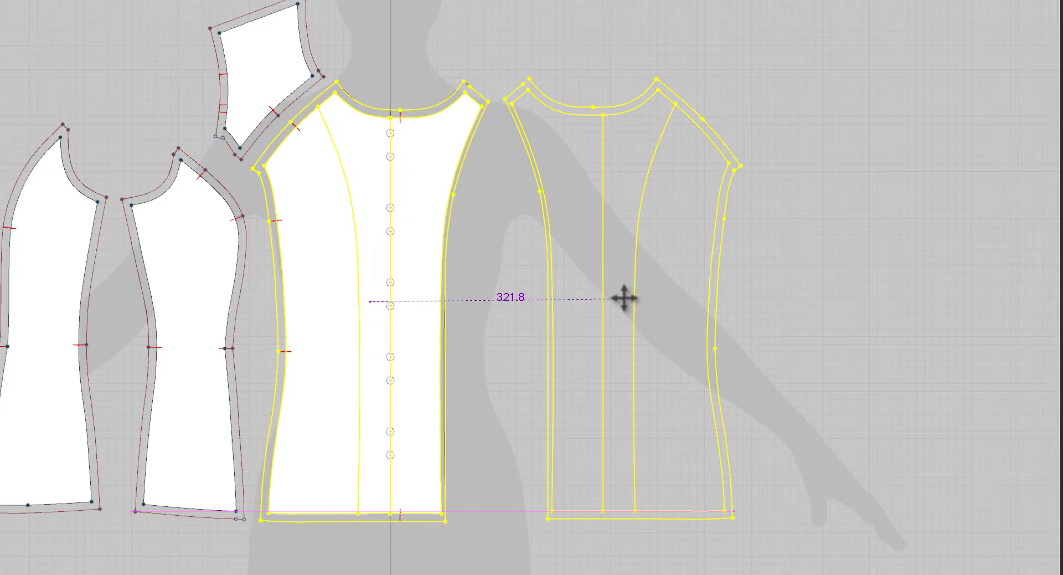
{"action": "left_click", "coordinate": [623, 299]}
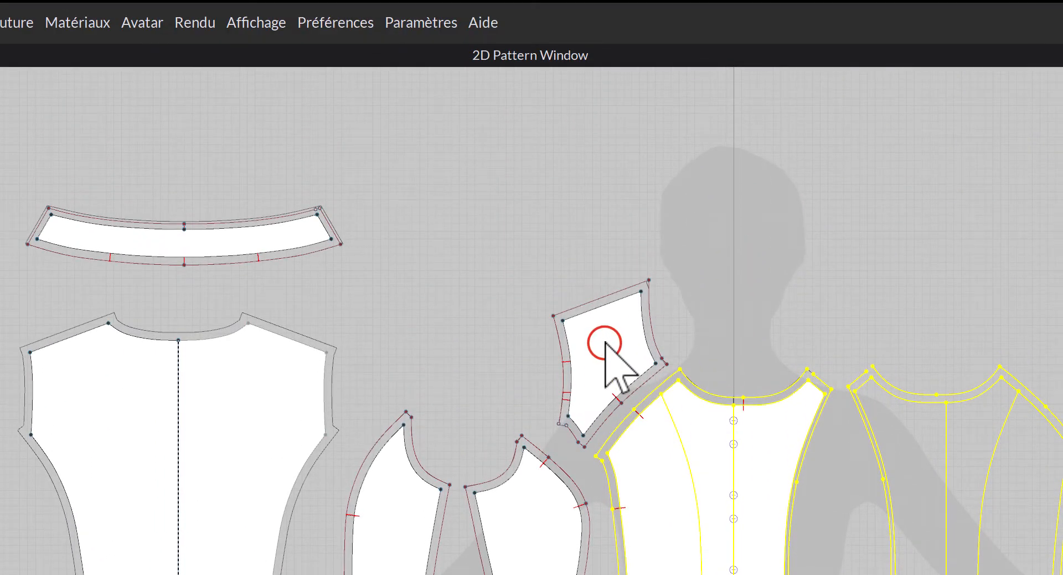
Step: Try to apply symmetry with sewing to the shoulder yoke, side front panel, sleeve and cuff together
{"action": "left_click", "coordinate": [605, 344]}
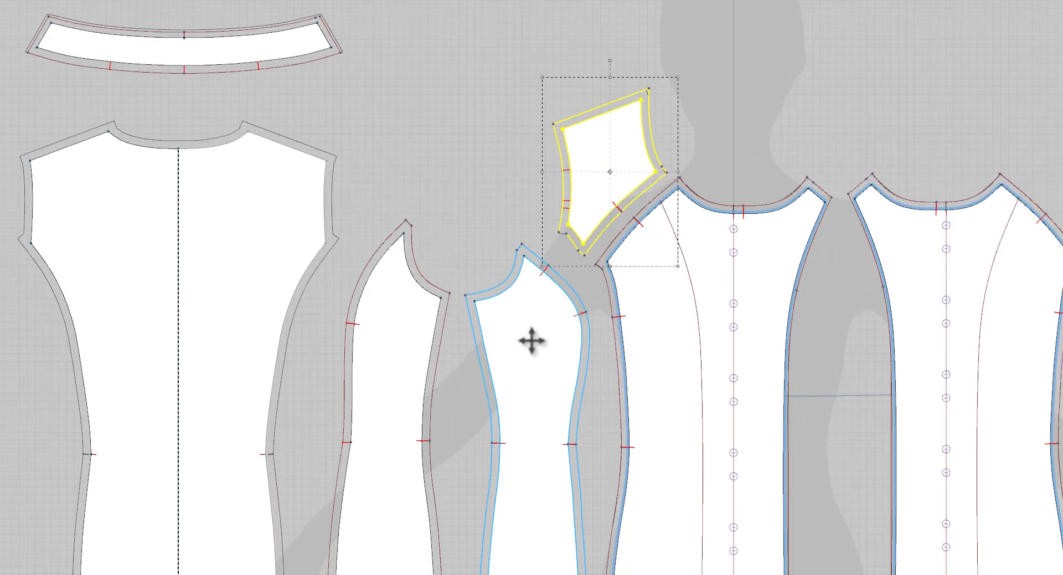
{"action": "left_click", "coordinate": [530, 532], "text": "shift"}
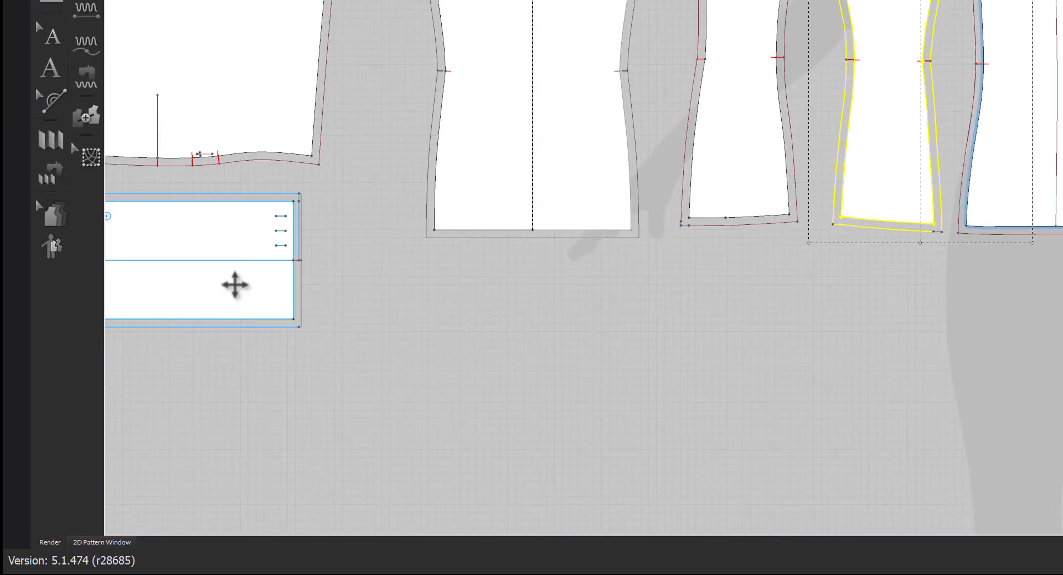
{"action": "left_click", "coordinate": [233, 476], "text": "shift"}
{"action": "left_click", "coordinate": [210, 272], "text": "shift"}
{"action": "right_click", "coordinate": [210, 273]}
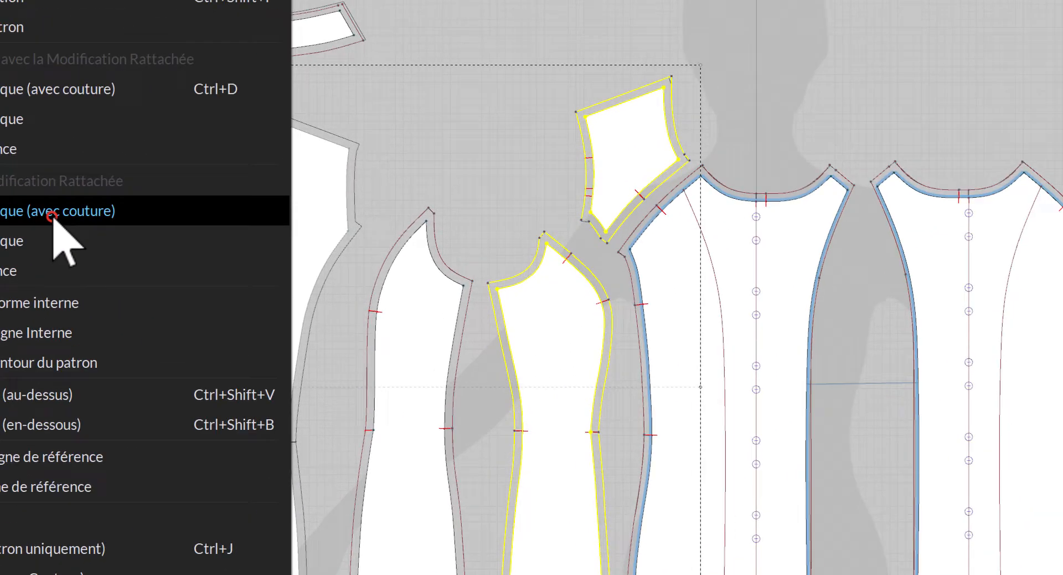
{"action": "left_click", "coordinate": [286, 44]}
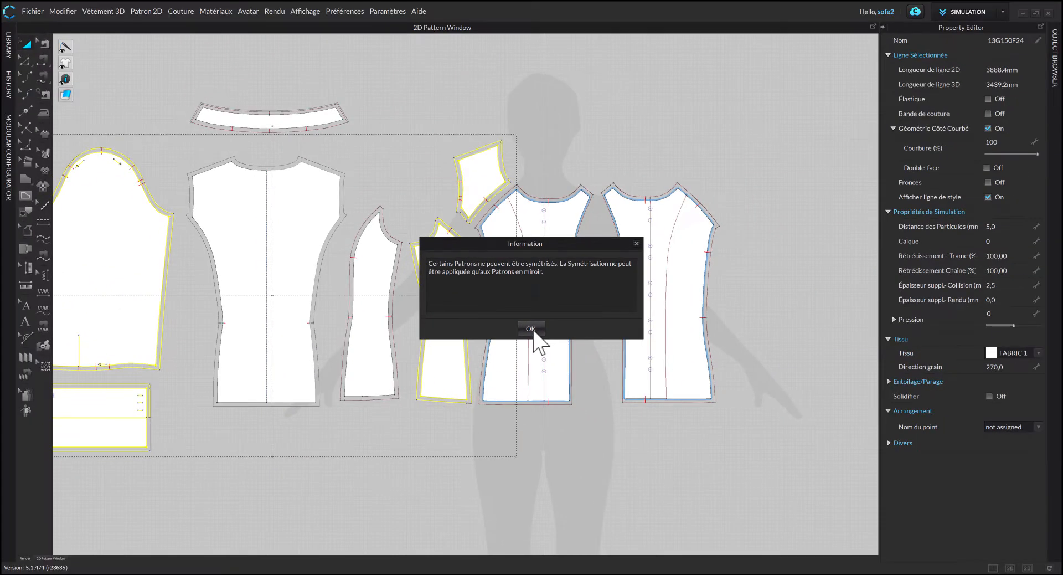
{"action": "left_click", "coordinate": [532, 329]}
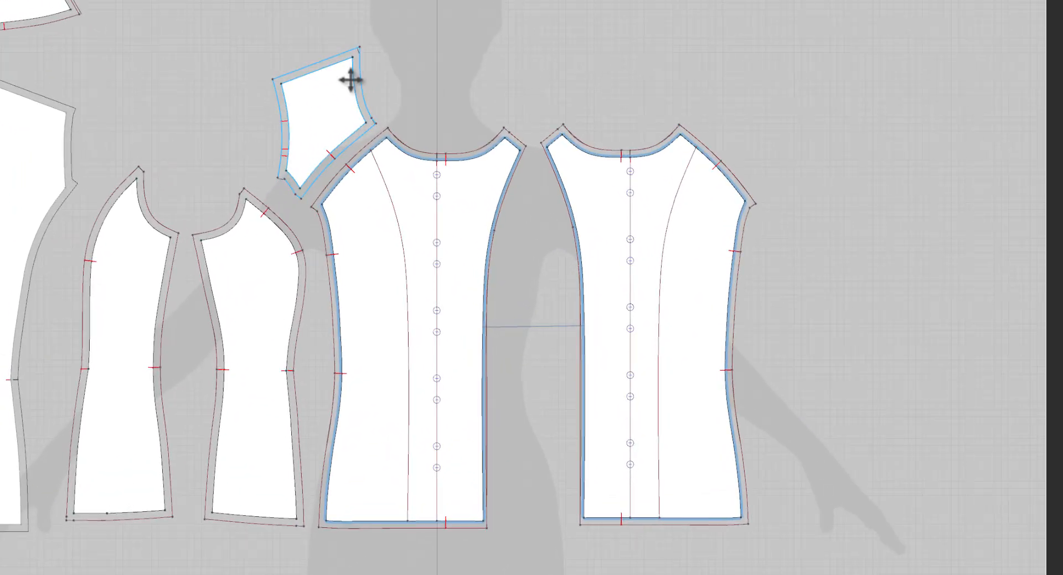
Step: Create a symmetric copy of the shoulder yoke and place it above the mirrored front panel's outer shoulder, offset about 590 mm
{"action": "left_click", "coordinate": [479, 169]}
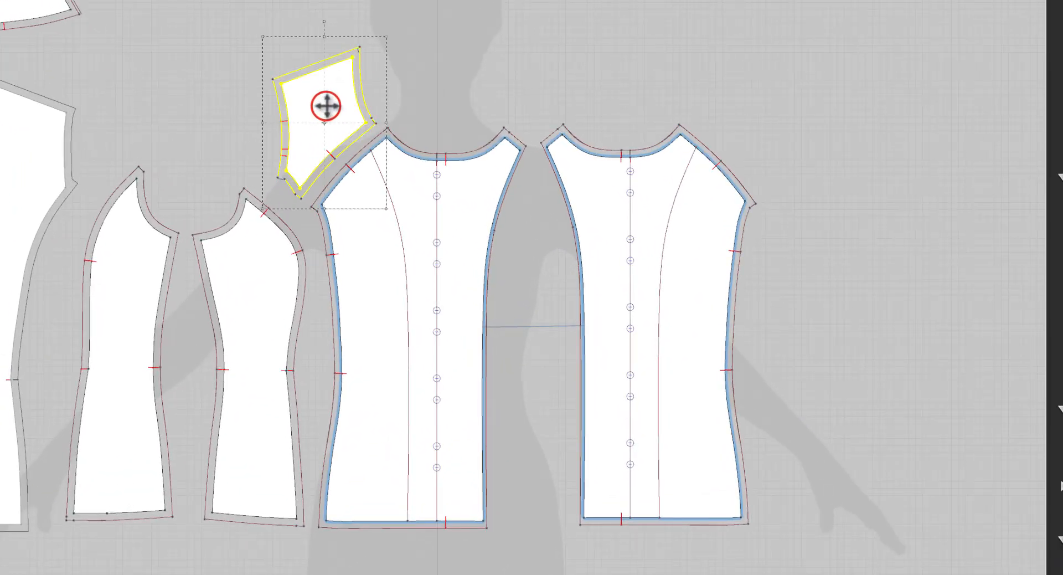
{"action": "right_click", "coordinate": [479, 169]}
{"action": "left_click", "coordinate": [517, 147]}
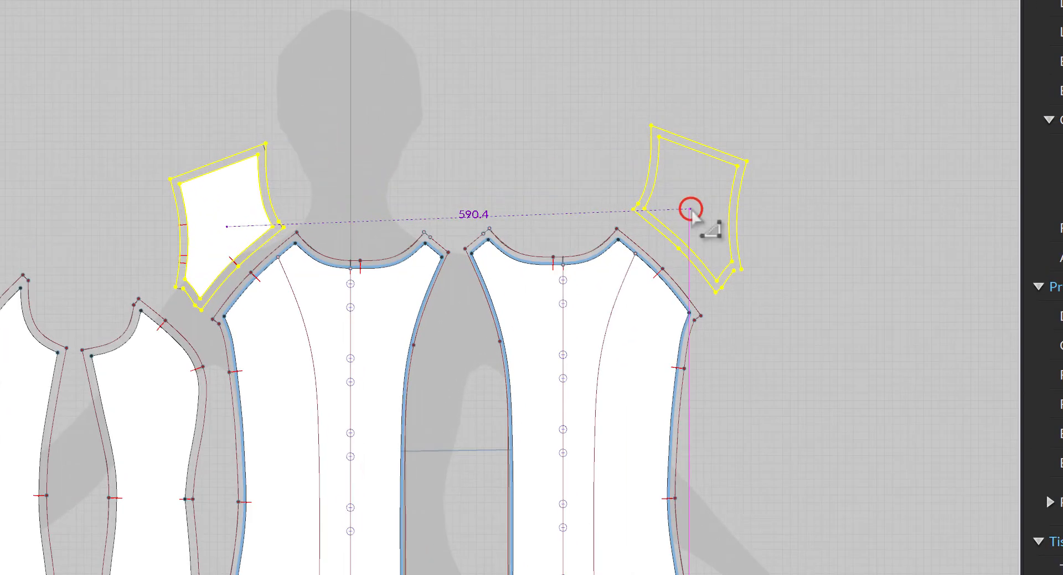
{"action": "left_click", "coordinate": [748, 108]}
Step: Create a symmetric copy of the side front panel and place it along the outer side of the mirrored front panel
{"action": "left_click", "coordinate": [280, 362]}
{"action": "right_click", "coordinate": [280, 362]}
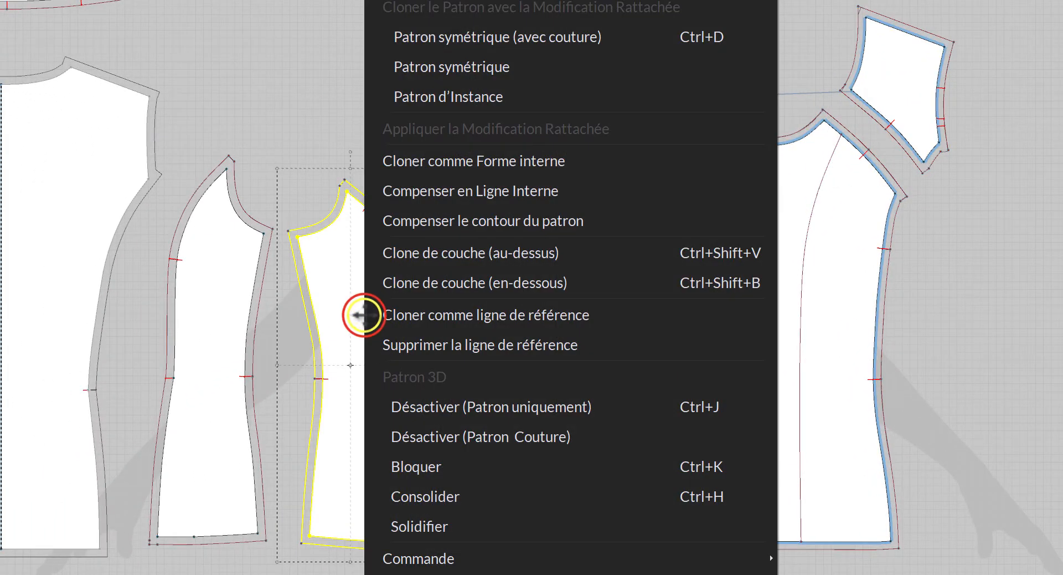
{"action": "left_click", "coordinate": [660, 290]}
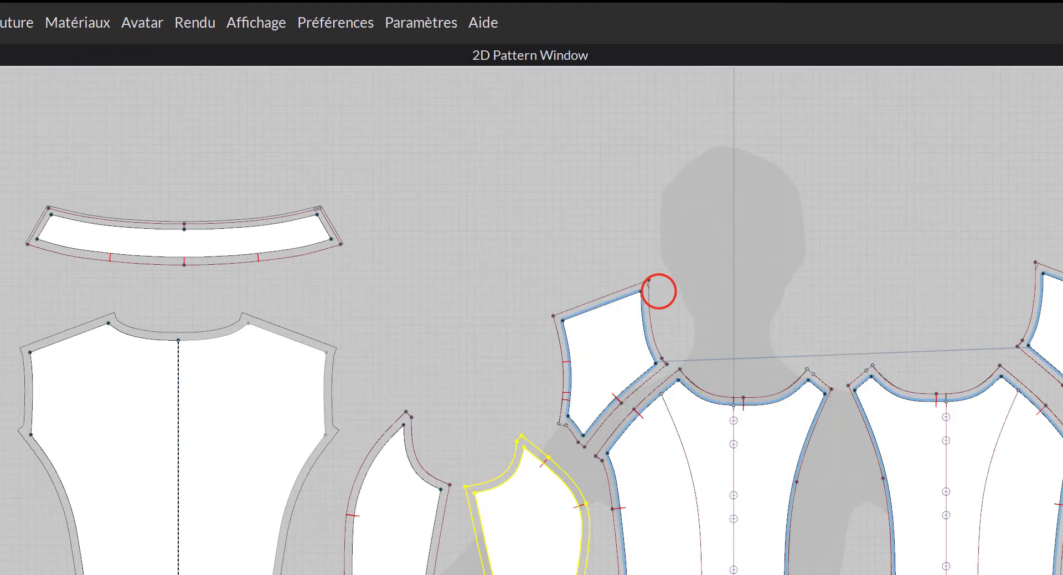
{"action": "left_click", "coordinate": [437, 219]}
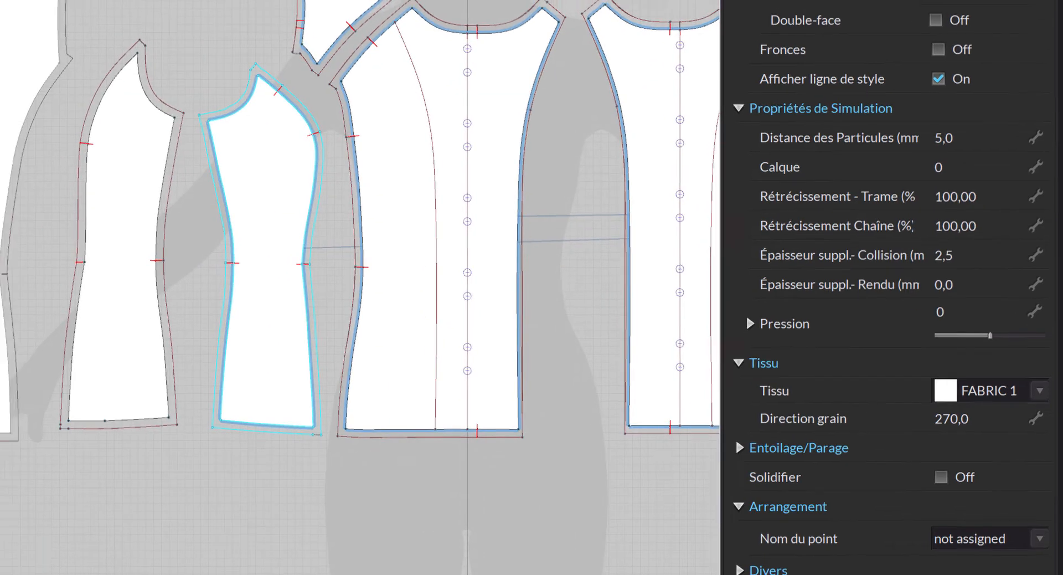
Step: Move the sleeve and cuff together farther away from the back panel to leave space between them
{"action": "left_click_drag", "start_coordinate": [426, 226], "coordinate": [775, 574]}
{"action": "left_click_drag", "start_coordinate": [463, 441], "coordinate": [125, 211]}
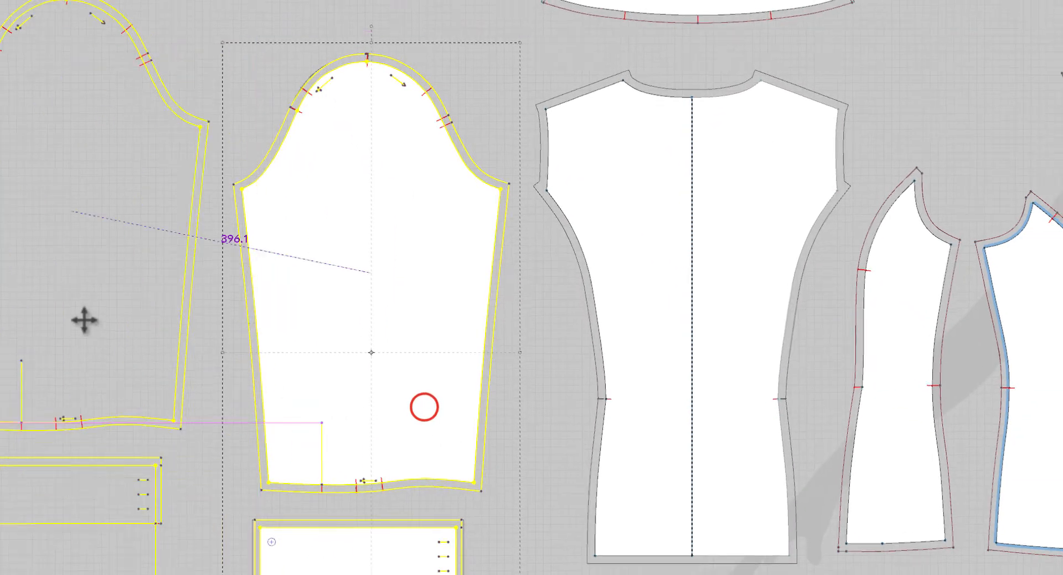
Step: Create a symmetric copy with sewing of the side back panel and place it on the back panel's opposite side, offset about 523 mm
{"action": "left_click", "coordinate": [580, 305]}
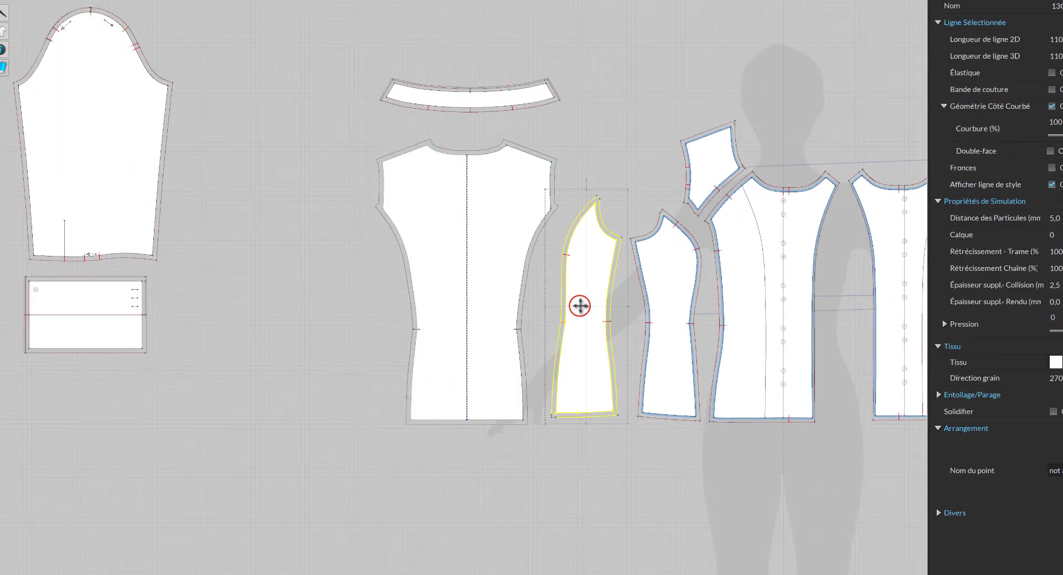
{"action": "scroll", "coordinate": [588, 313], "scroll_direction": "down", "scroll_amount": 2}
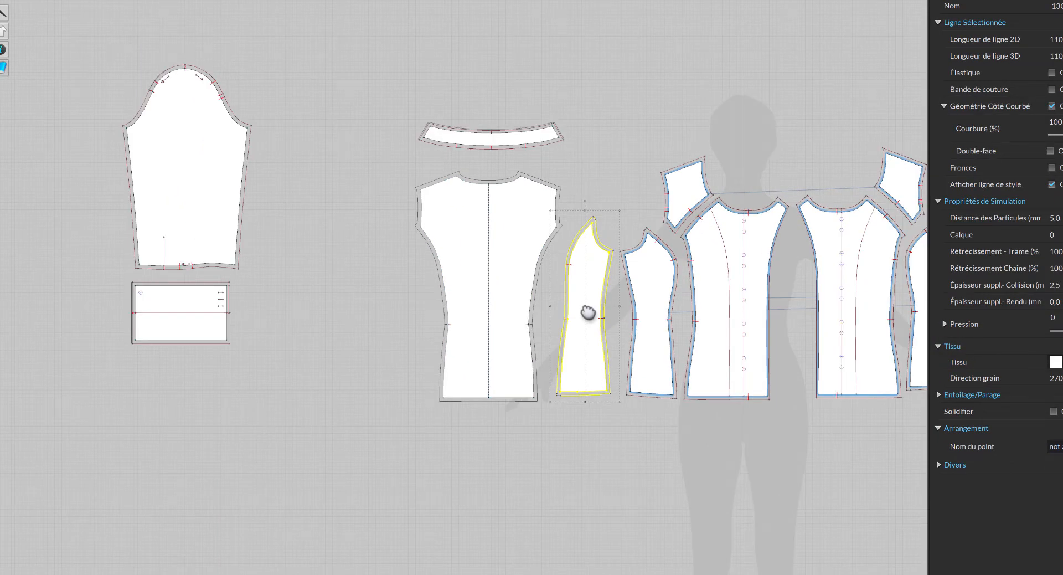
{"action": "scroll", "coordinate": [588, 313], "scroll_direction": "up", "scroll_amount": 3}
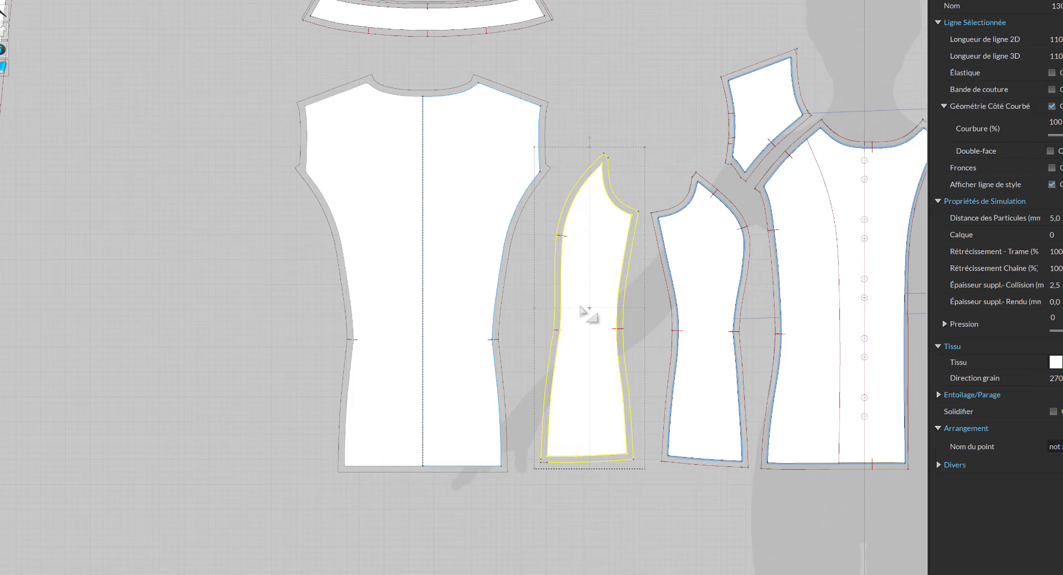
{"action": "right_click", "coordinate": [582, 323]}
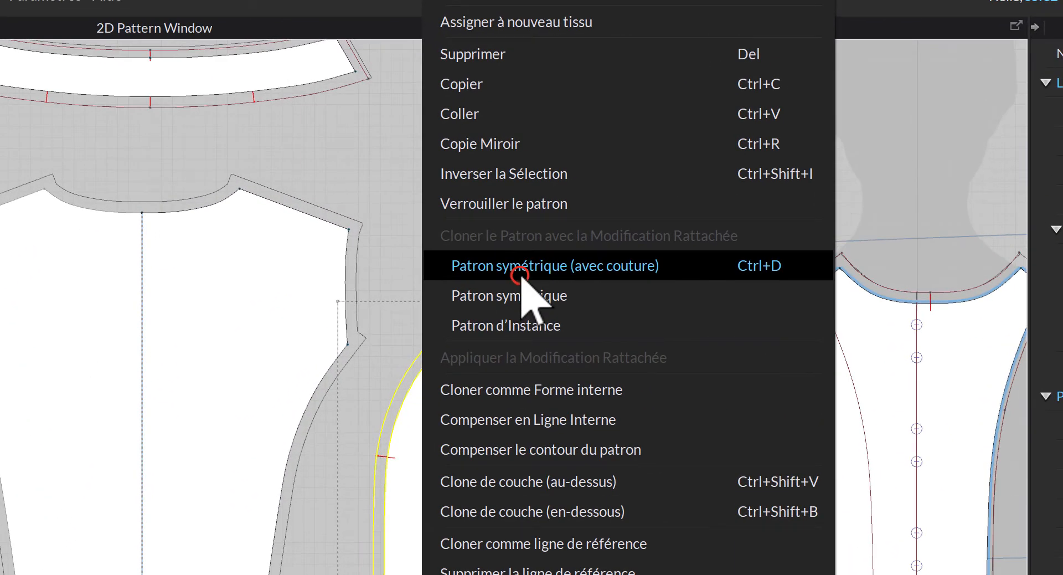
{"action": "left_click", "coordinate": [519, 271]}
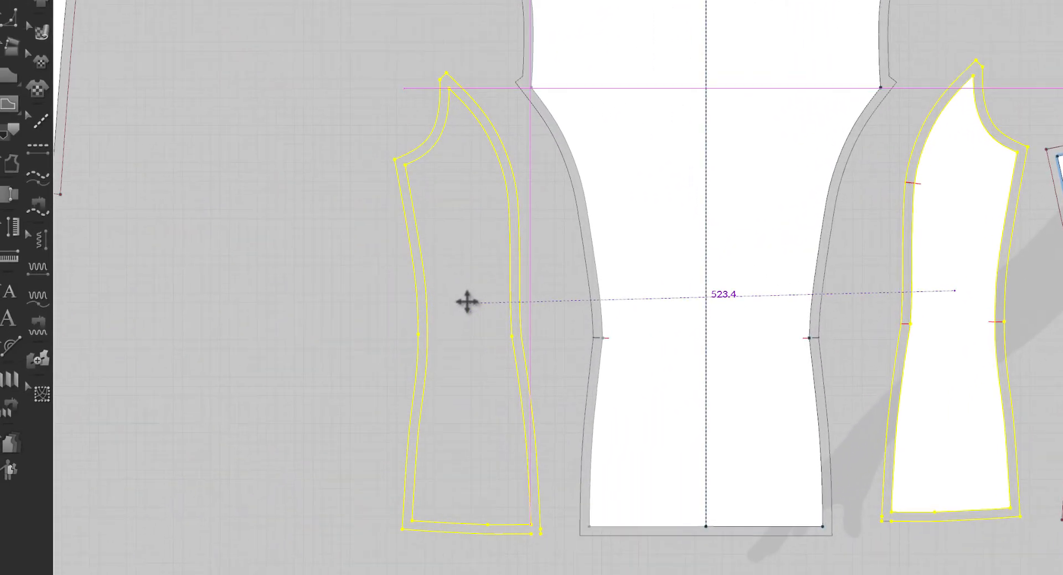
{"action": "left_click", "coordinate": [178, 423]}
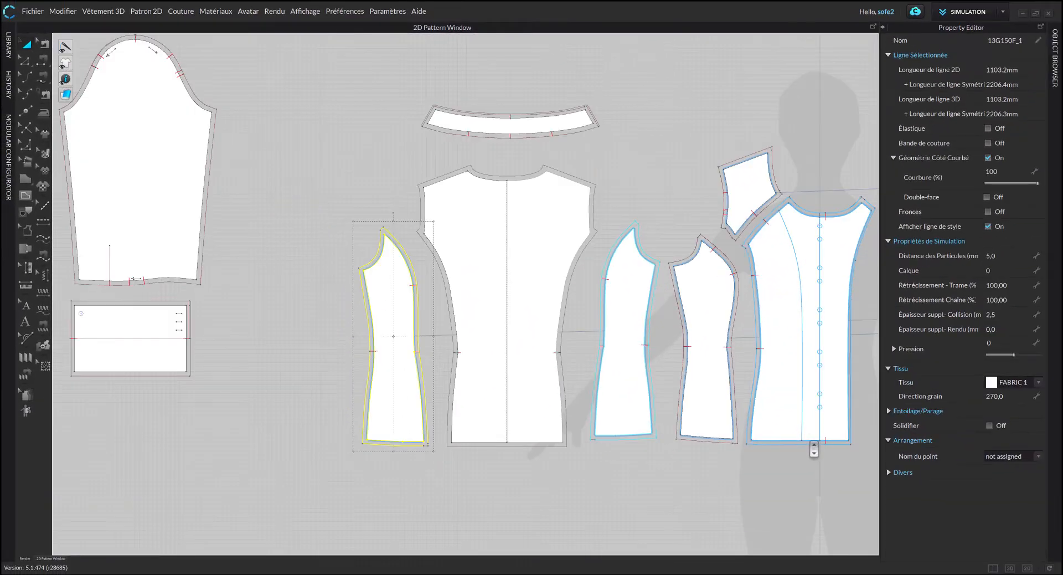
Step: Shift the mirrored side front panel slightly outward and down so it sits clear of the mirrored front panel
{"action": "scroll", "coordinate": [951, 462], "scroll_direction": "down", "scroll_amount": 5}
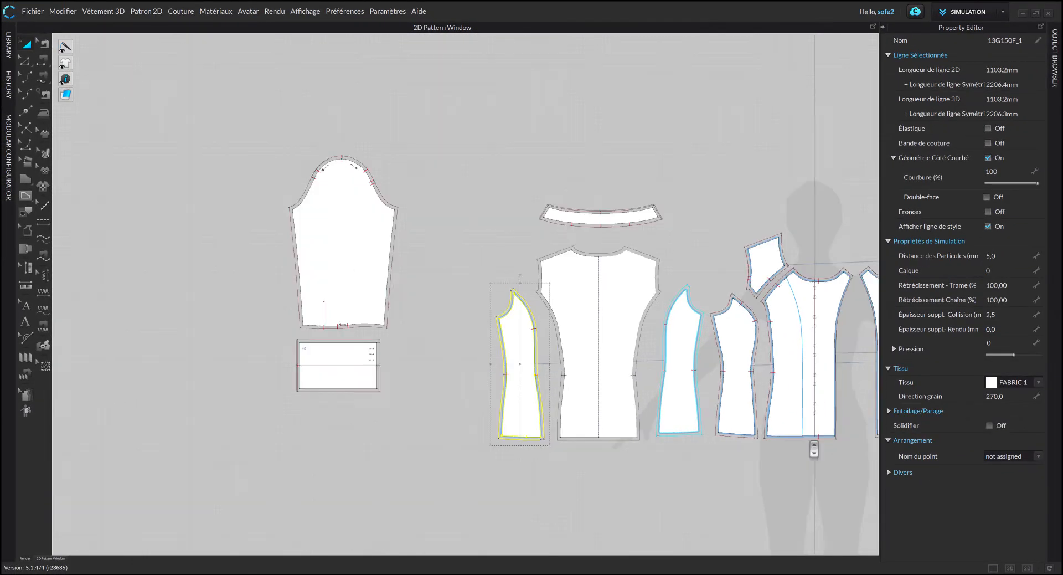
{"action": "right_click_drag", "start_coordinate": [785, 473], "coordinate": [475, 444]}
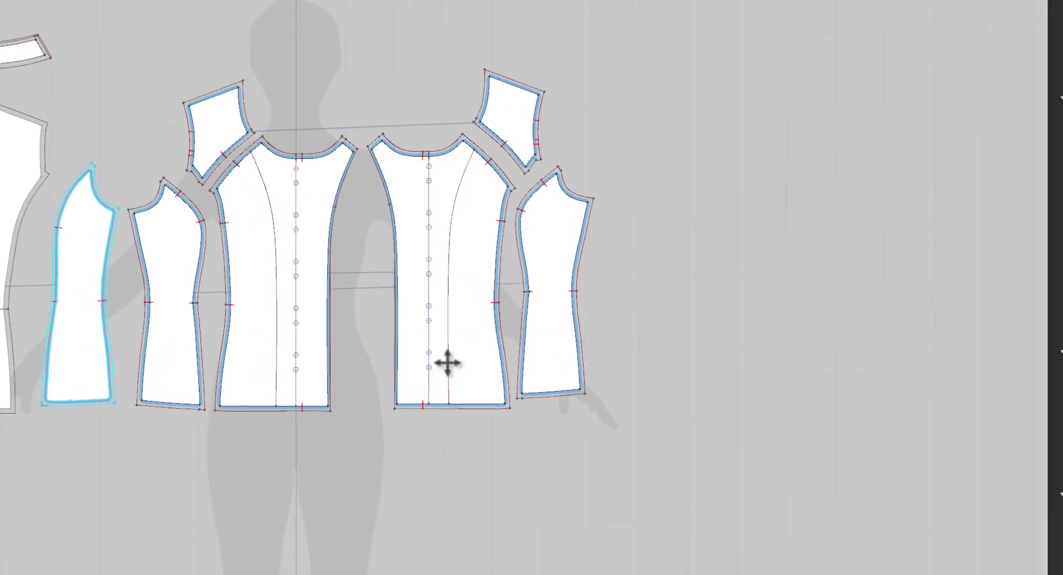
{"action": "left_click_drag", "start_coordinate": [627, 336], "coordinate": [629, 350]}
{"action": "mouse_move", "coordinate": [552, 325]}
{"action": "left_mouse_down"}
{"action": "mouse_move", "coordinate": [553, 304]}
{"action": "mouse_move", "coordinate": [560, 320]}
{"action": "left_mouse_up"}
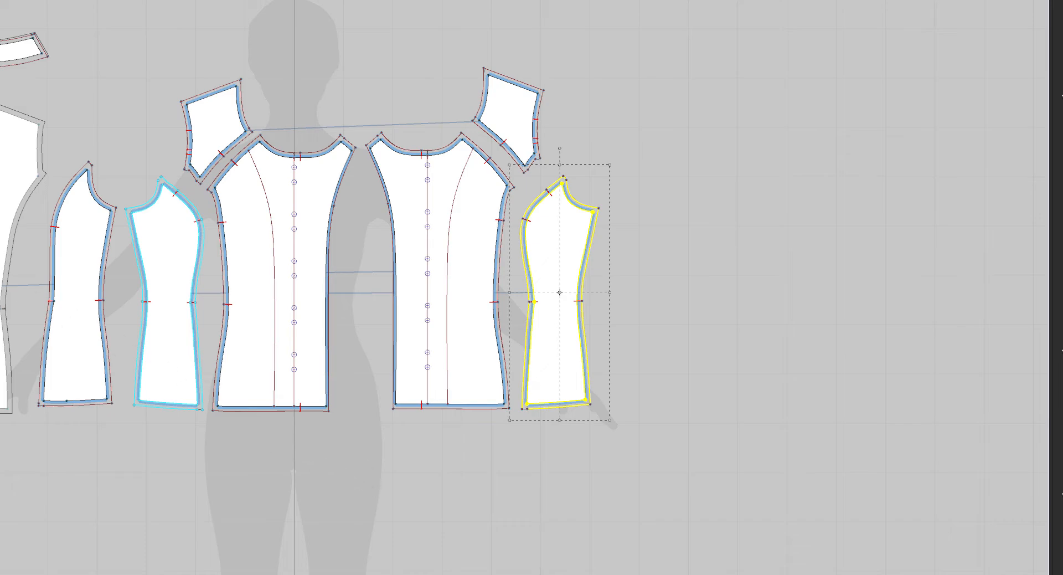
Step: Create a symmetric copy of the sleeve and place it at the far end of the layout, beyond the mirrored side front panel
{"action": "middle_click_drag", "start_coordinate": [166, 271], "coordinate": [314, 293]}
{"action": "left_click", "coordinate": [302, 281]}
{"action": "right_click", "coordinate": [302, 281]}
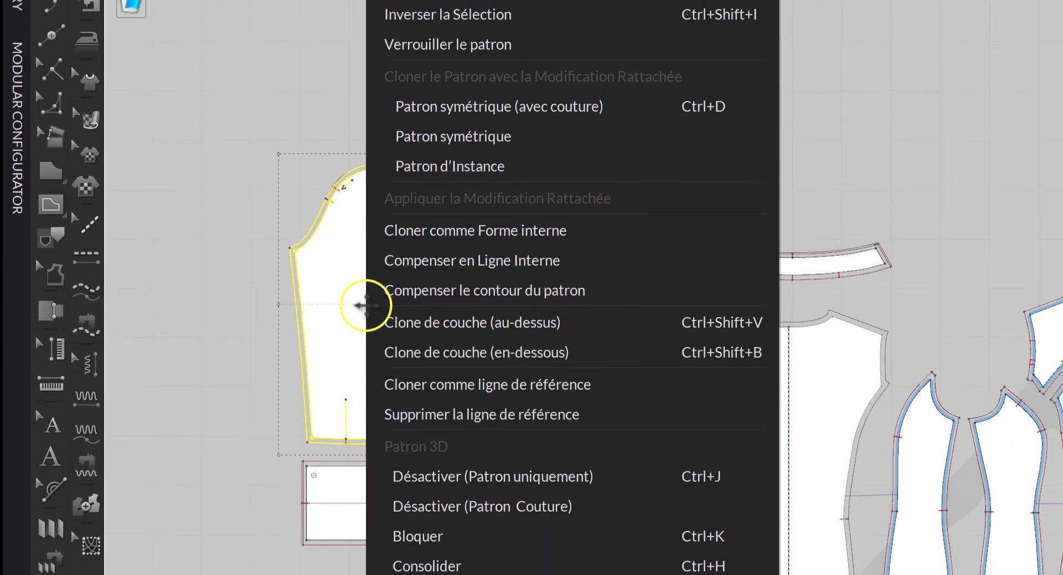
{"action": "left_click", "coordinate": [465, 238]}
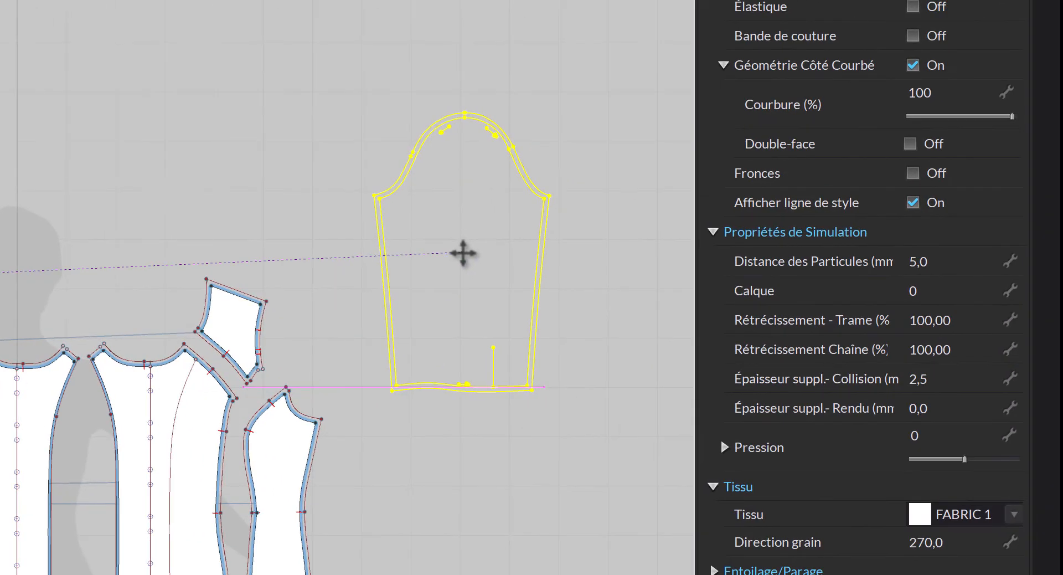
{"action": "left_click", "coordinate": [461, 253]}
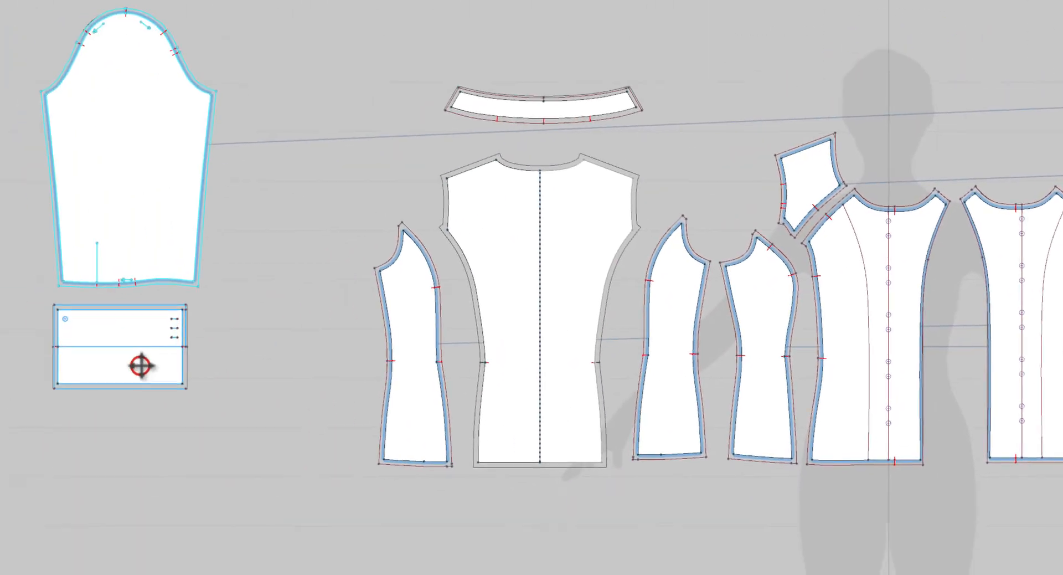
Step: Create a symmetric copy of the cuff and place it centred below the mirrored sleeve
{"action": "left_click", "coordinate": [143, 367]}
{"action": "right_click", "coordinate": [142, 367]}
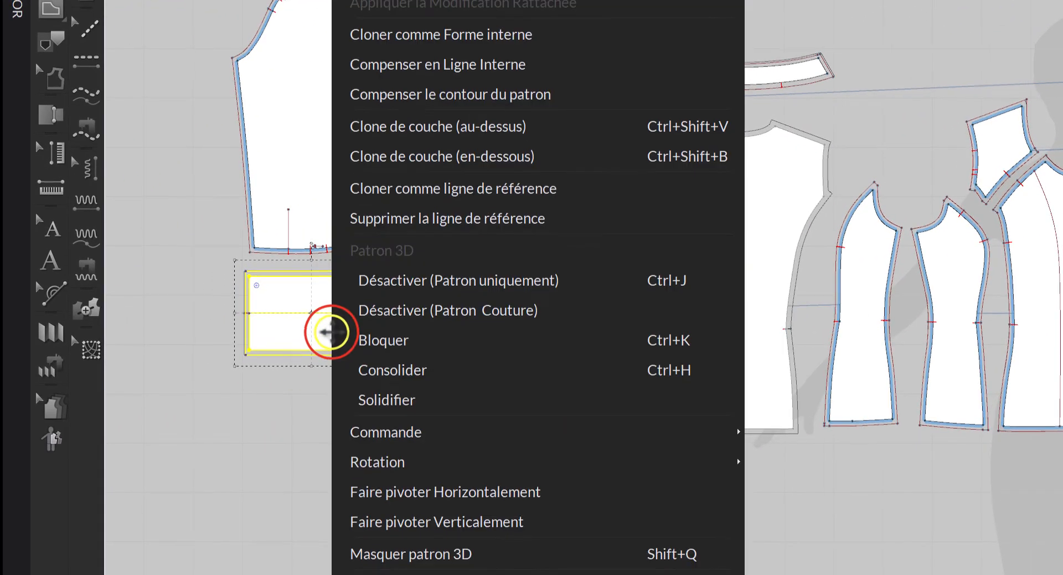
{"action": "left_click", "coordinate": [553, 126]}
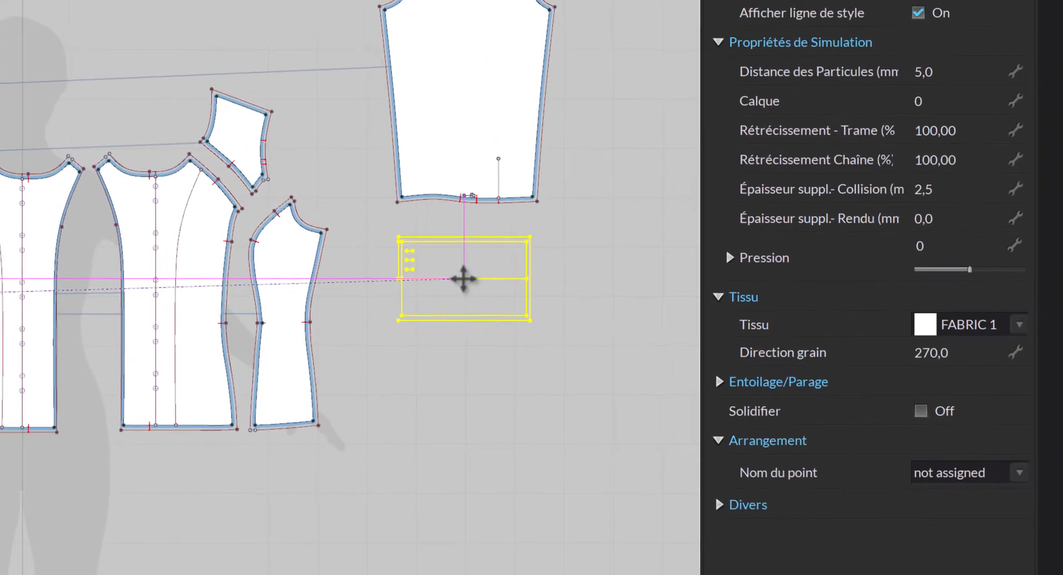
{"action": "left_click", "coordinate": [458, 277]}
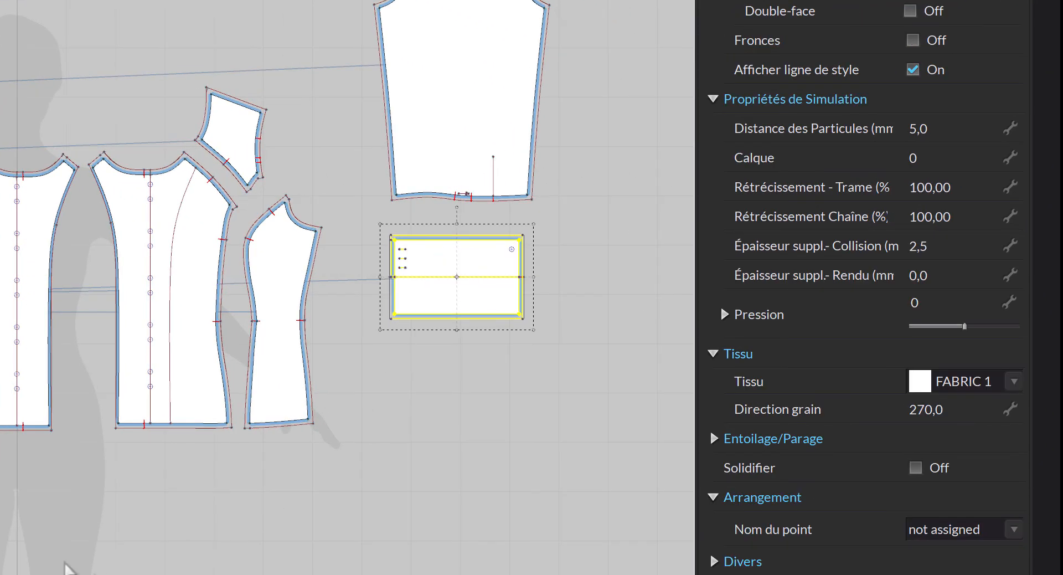